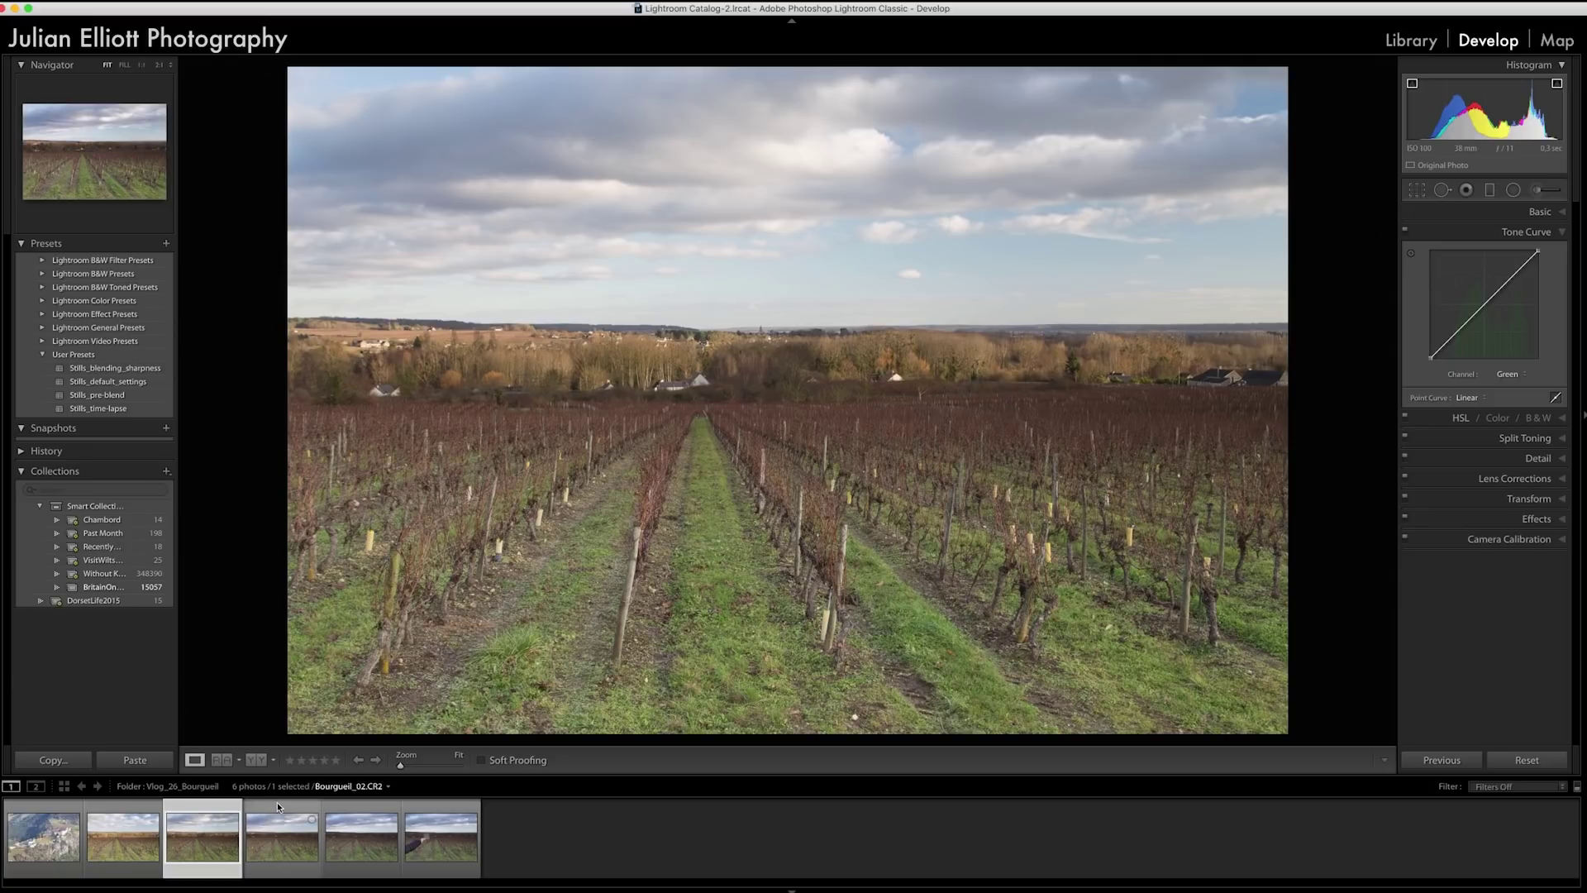
Look through Bourgueil_02.CR2, Bourgueil_03.CR2 and the grey card shot Bourgueil_04.CR2, and return to Bourgueil_03.CR2.
click(279, 805)
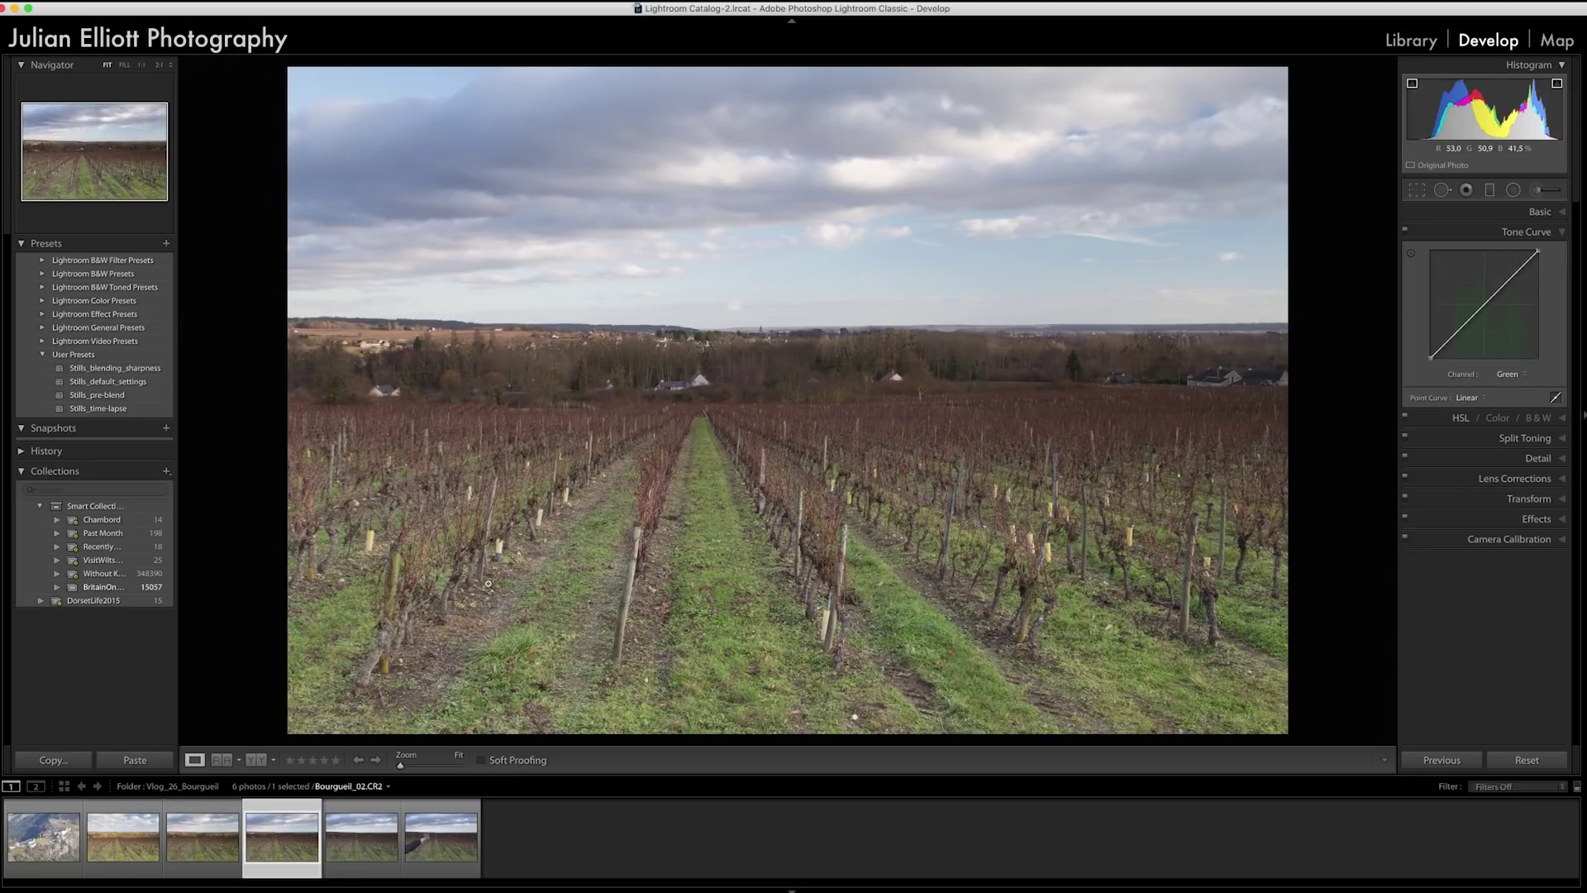
click(384, 847)
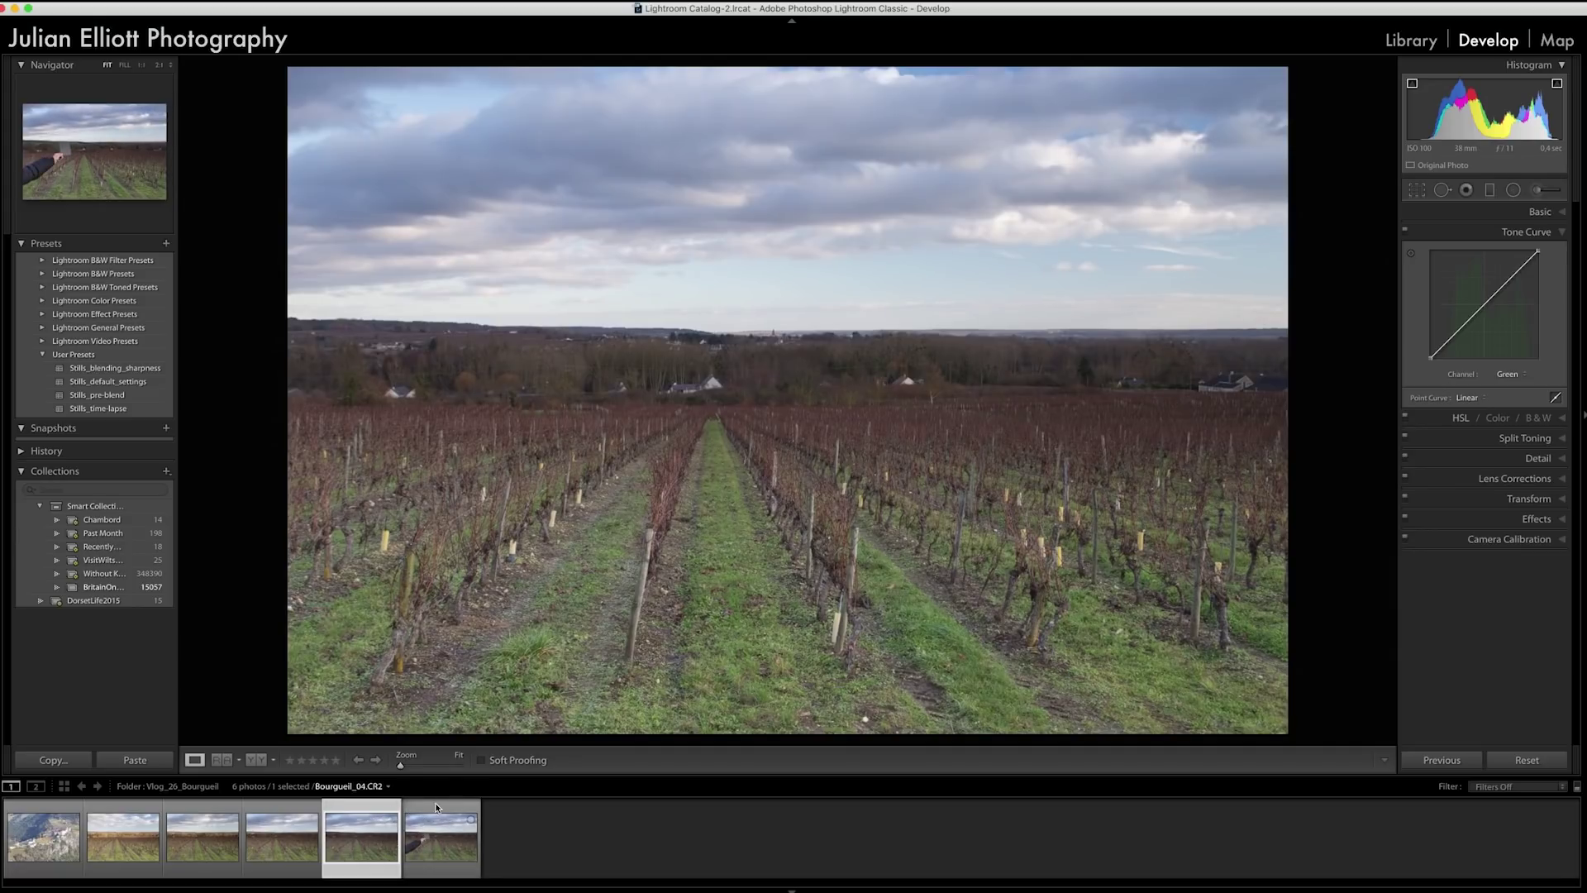
click(425, 822)
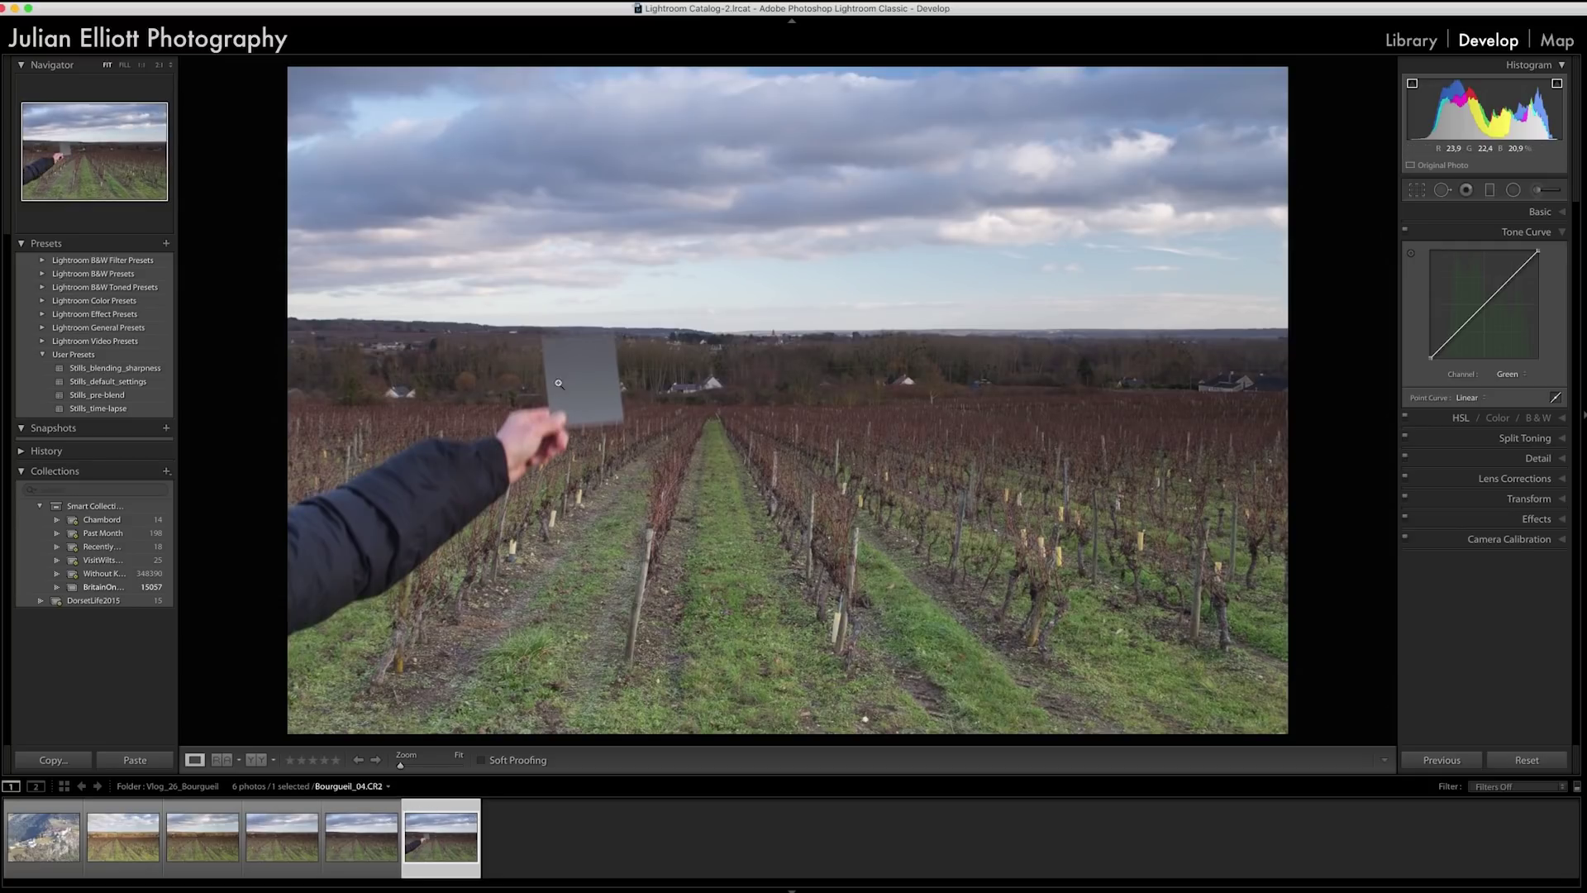
click(378, 810)
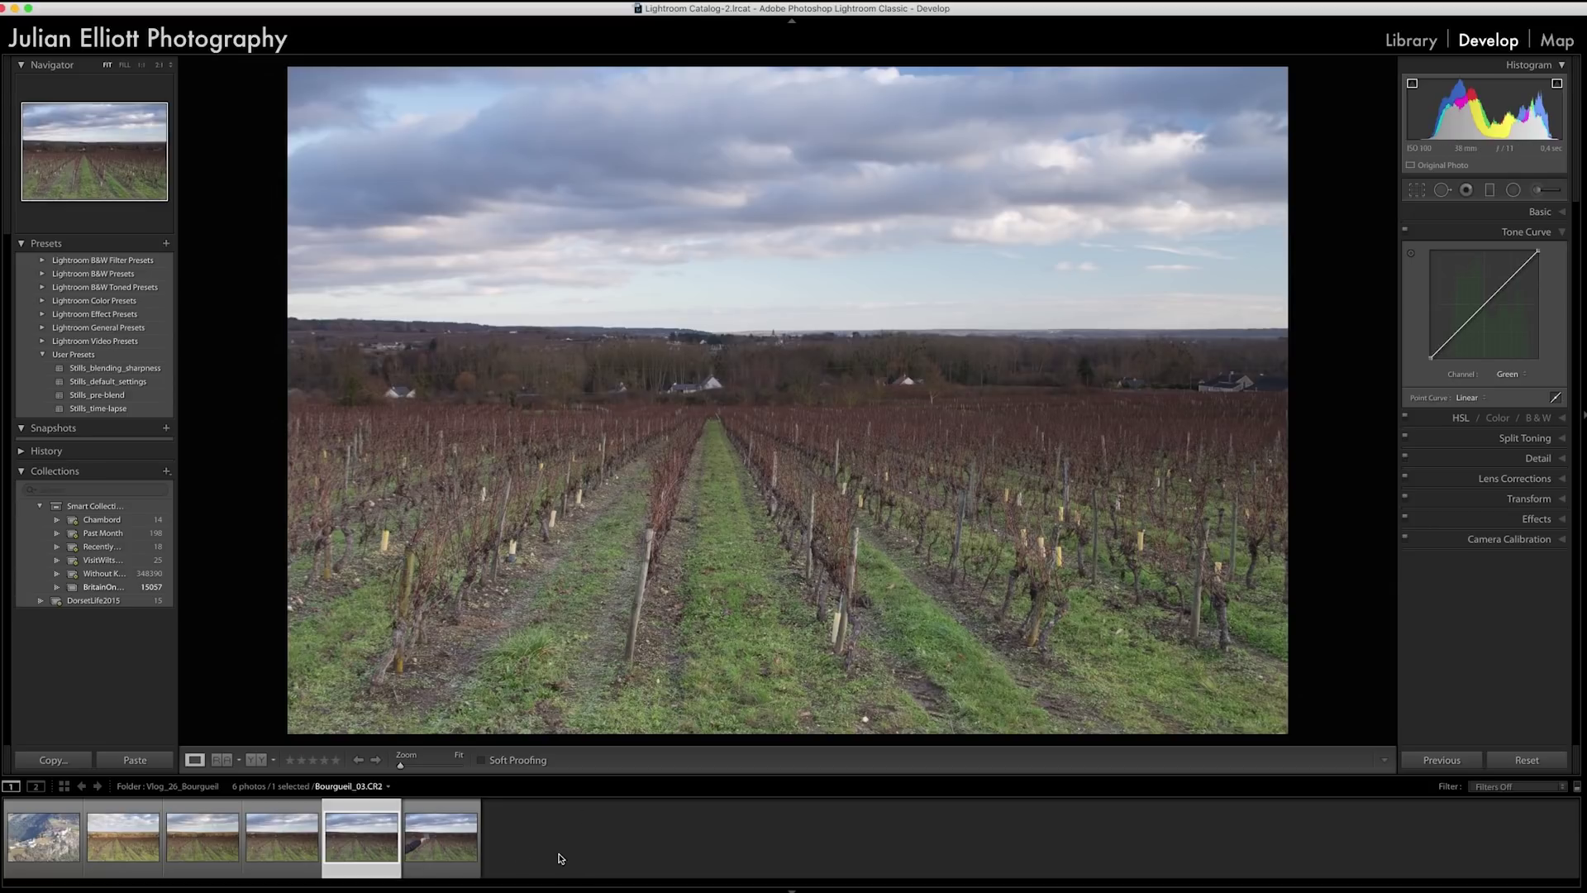
Warm the white balance of Bourgueil_01.CR2 by setting its color temperature to 5,553.
click(202, 804)
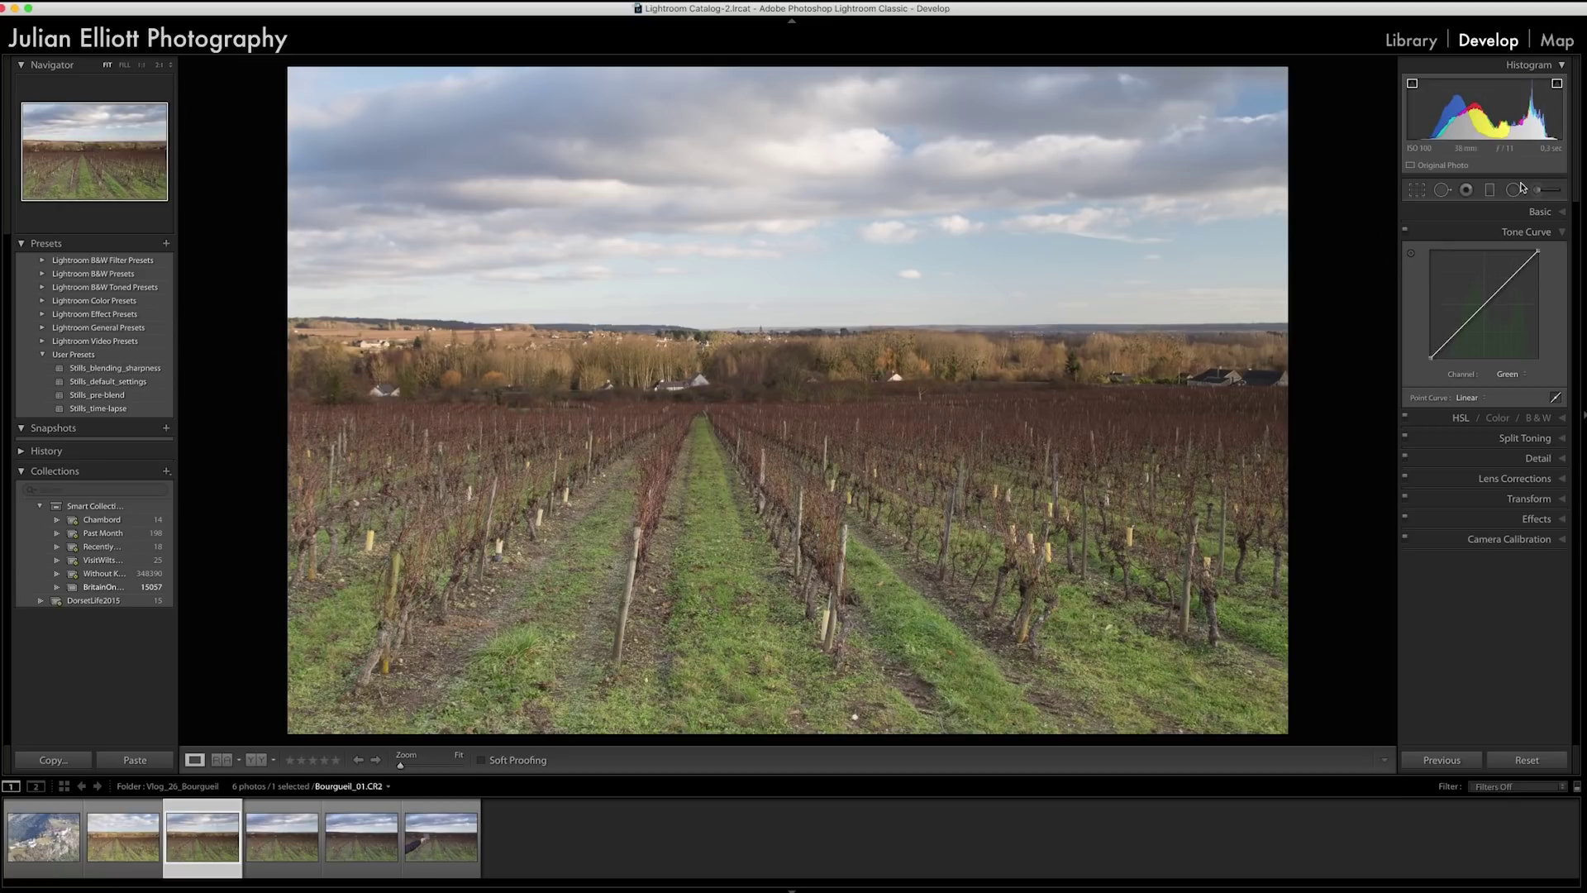
click(1505, 212)
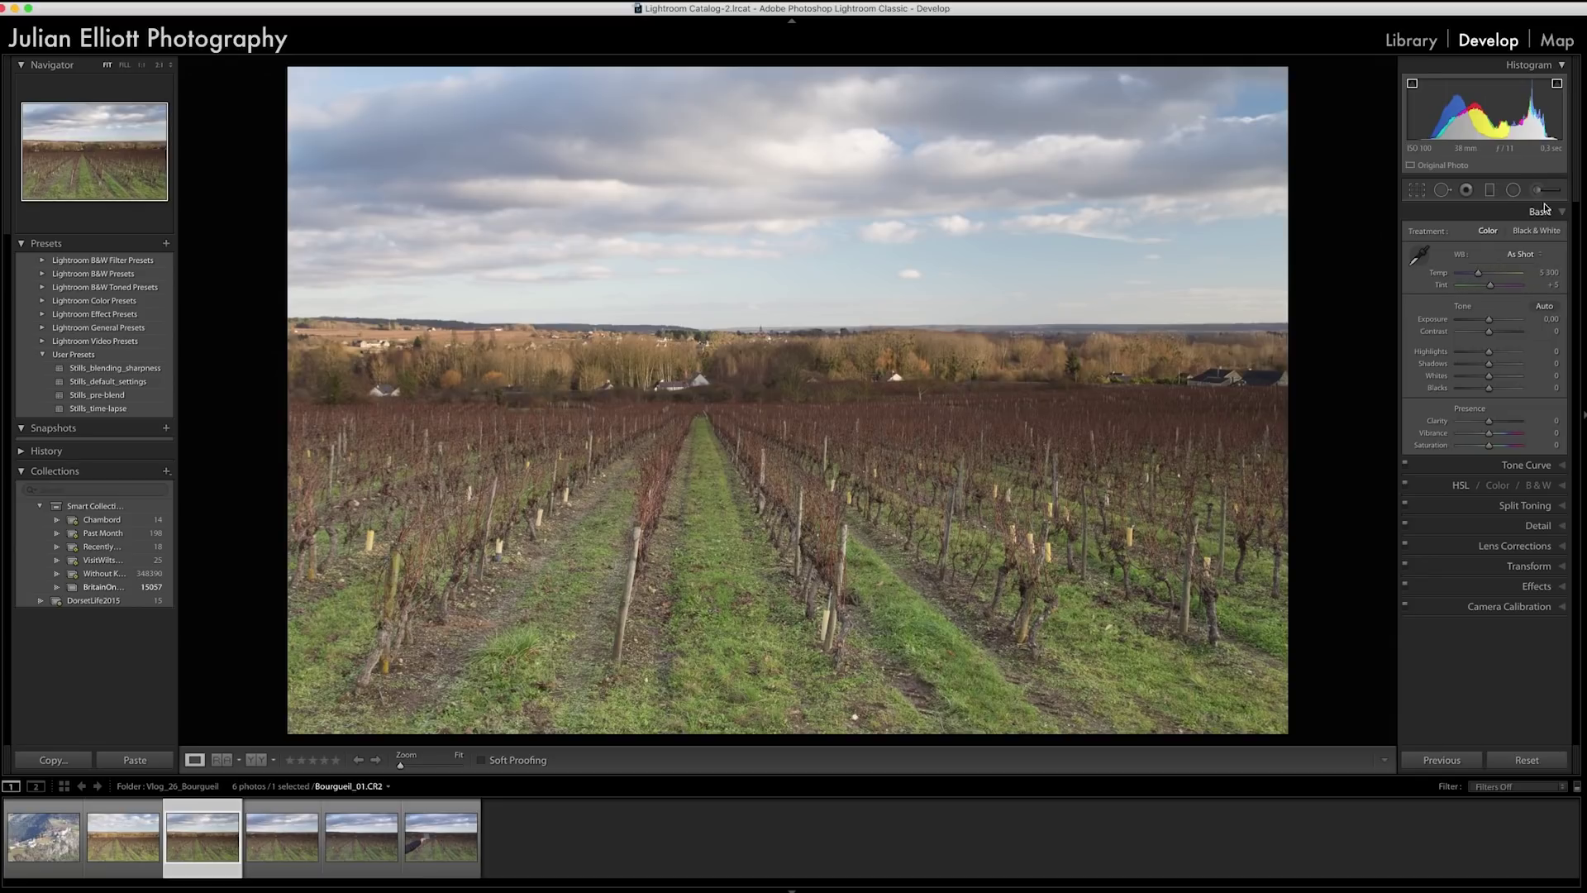
drag(1479, 273, 1483, 277)
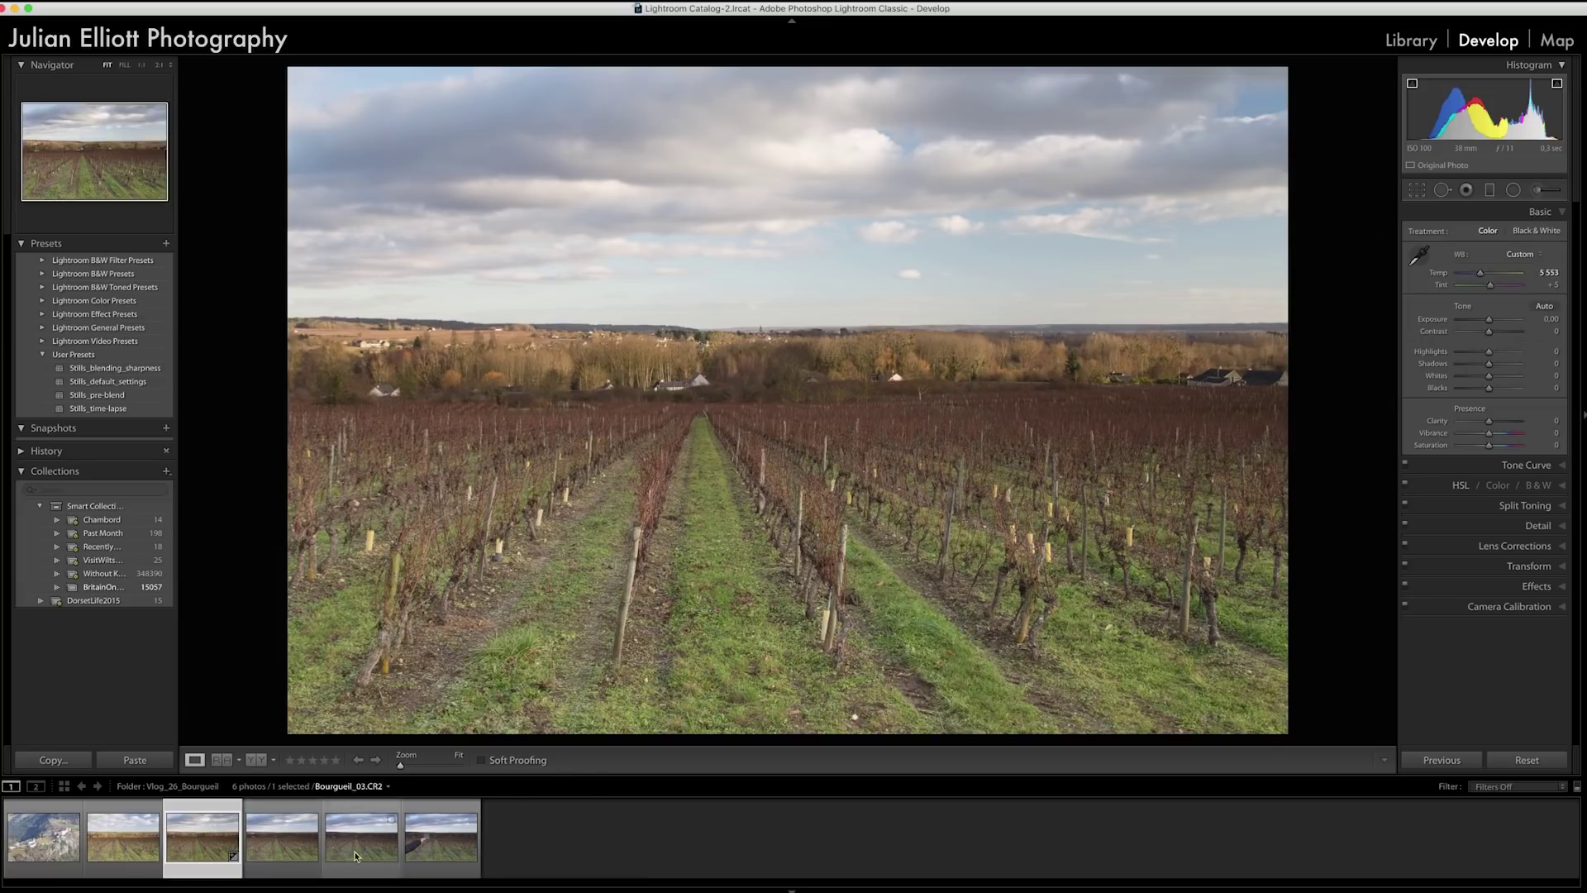
Set the white balance of Bourgueil_04.CR2 by sampling the grey card with the White Balance Selector.
click(370, 806)
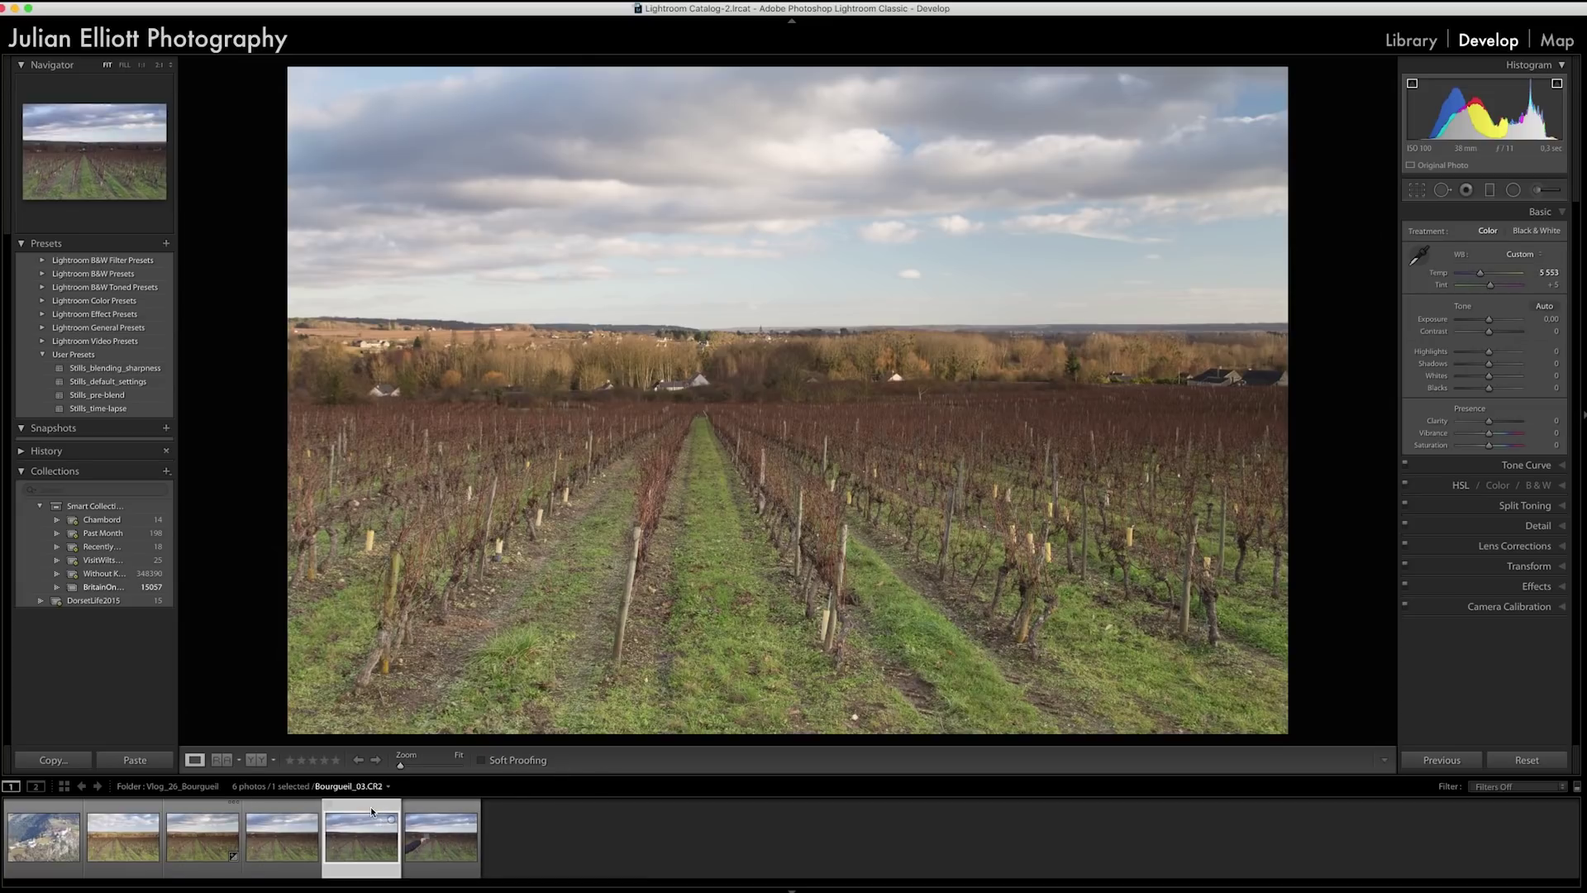
click(435, 811)
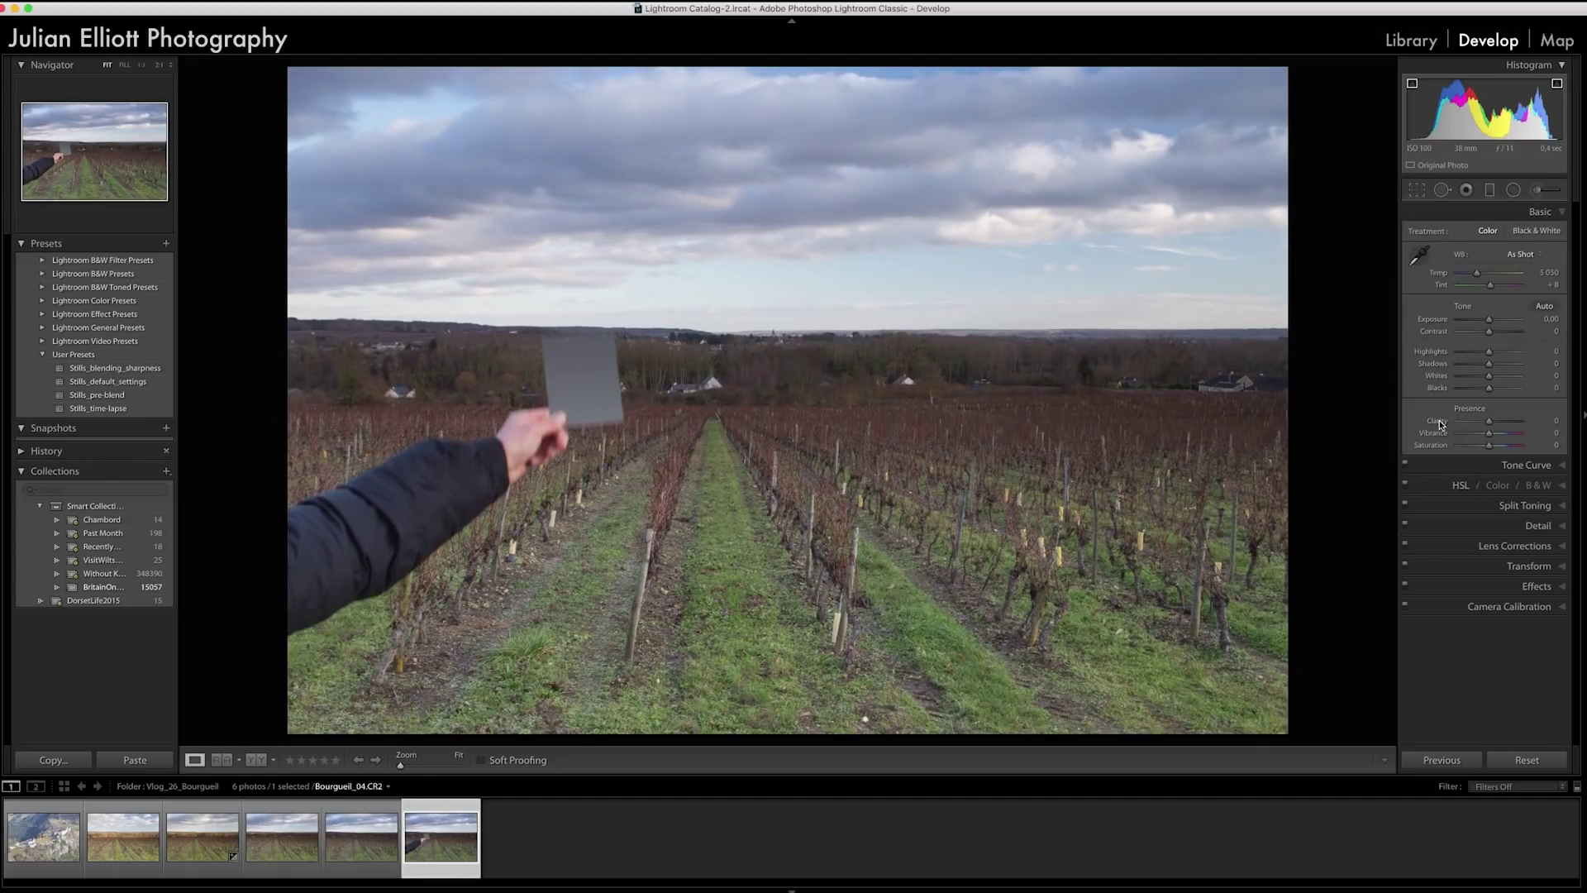
click(1421, 258)
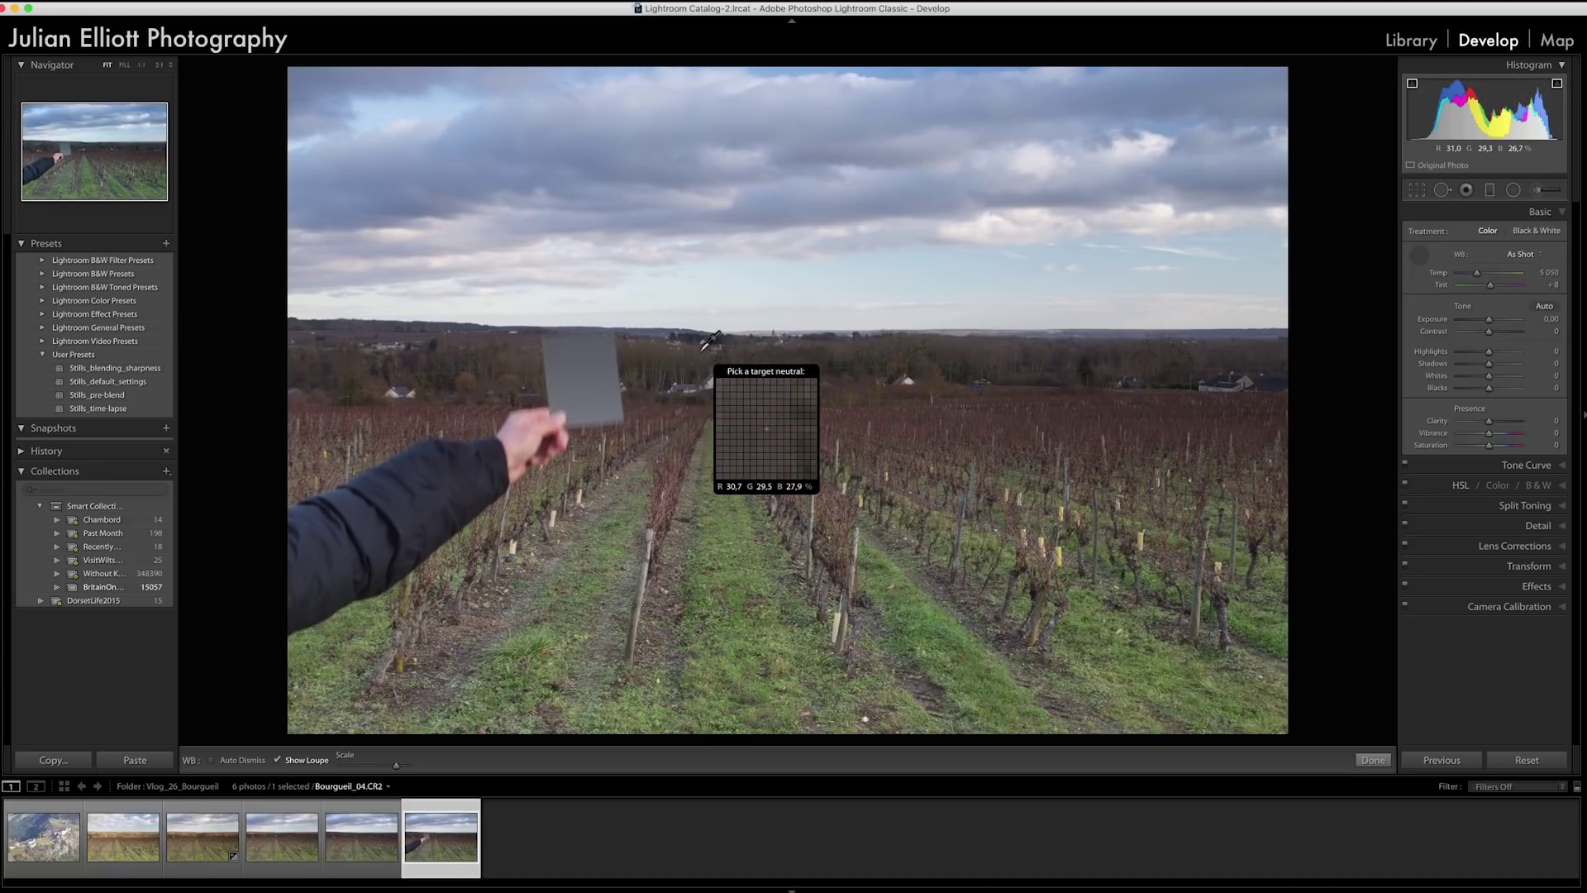
click(588, 380)
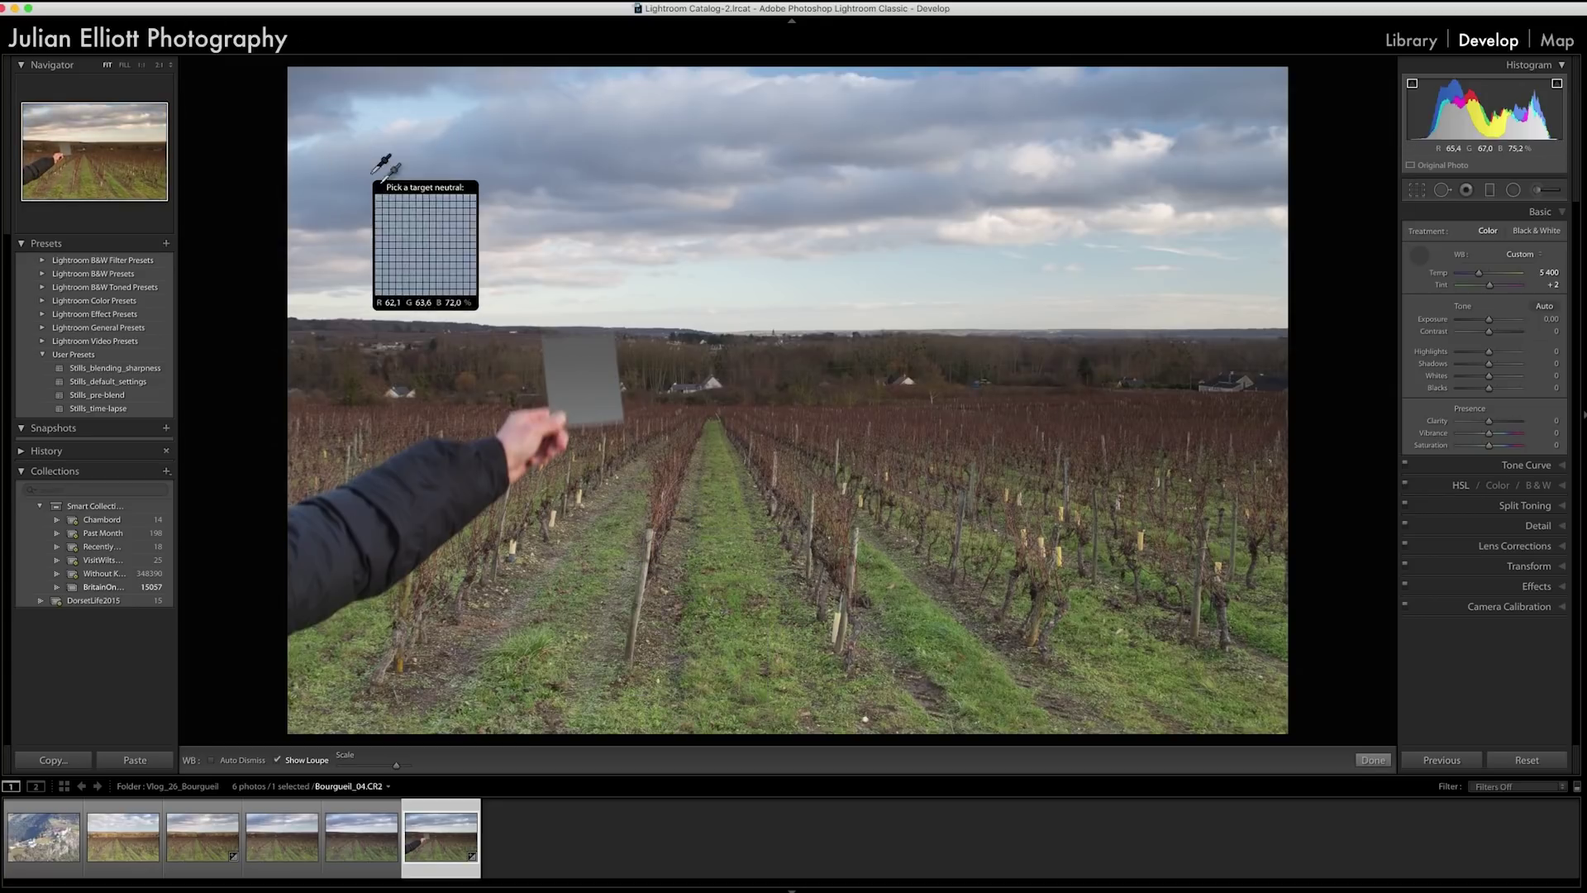
Copy only the White Balance setting from the grey card photo.
click(178, 1)
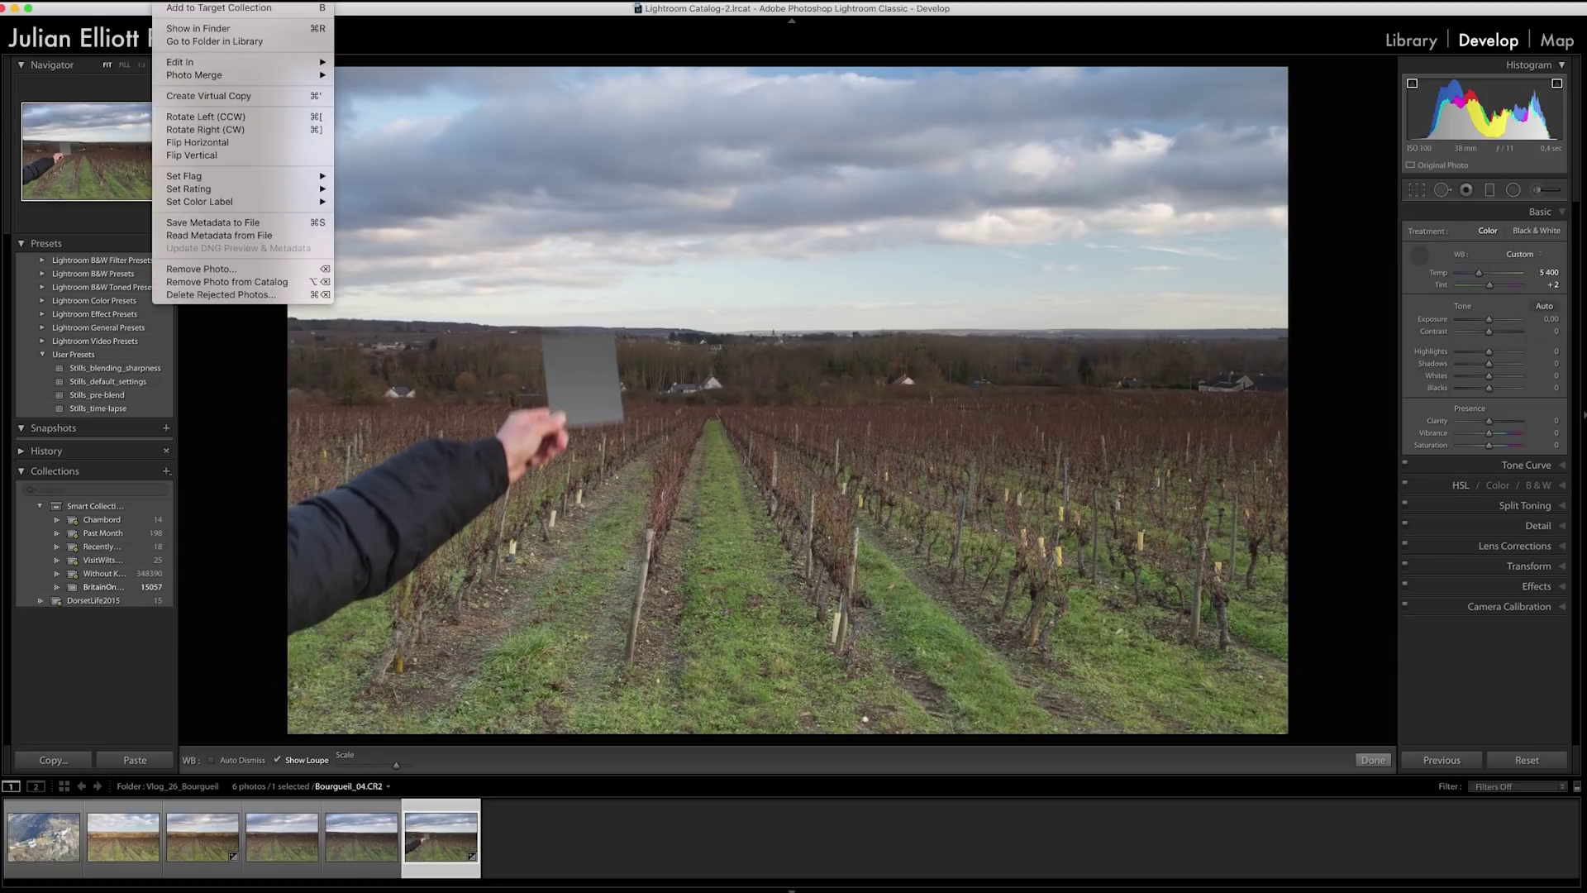
mouse_move(216, 6)
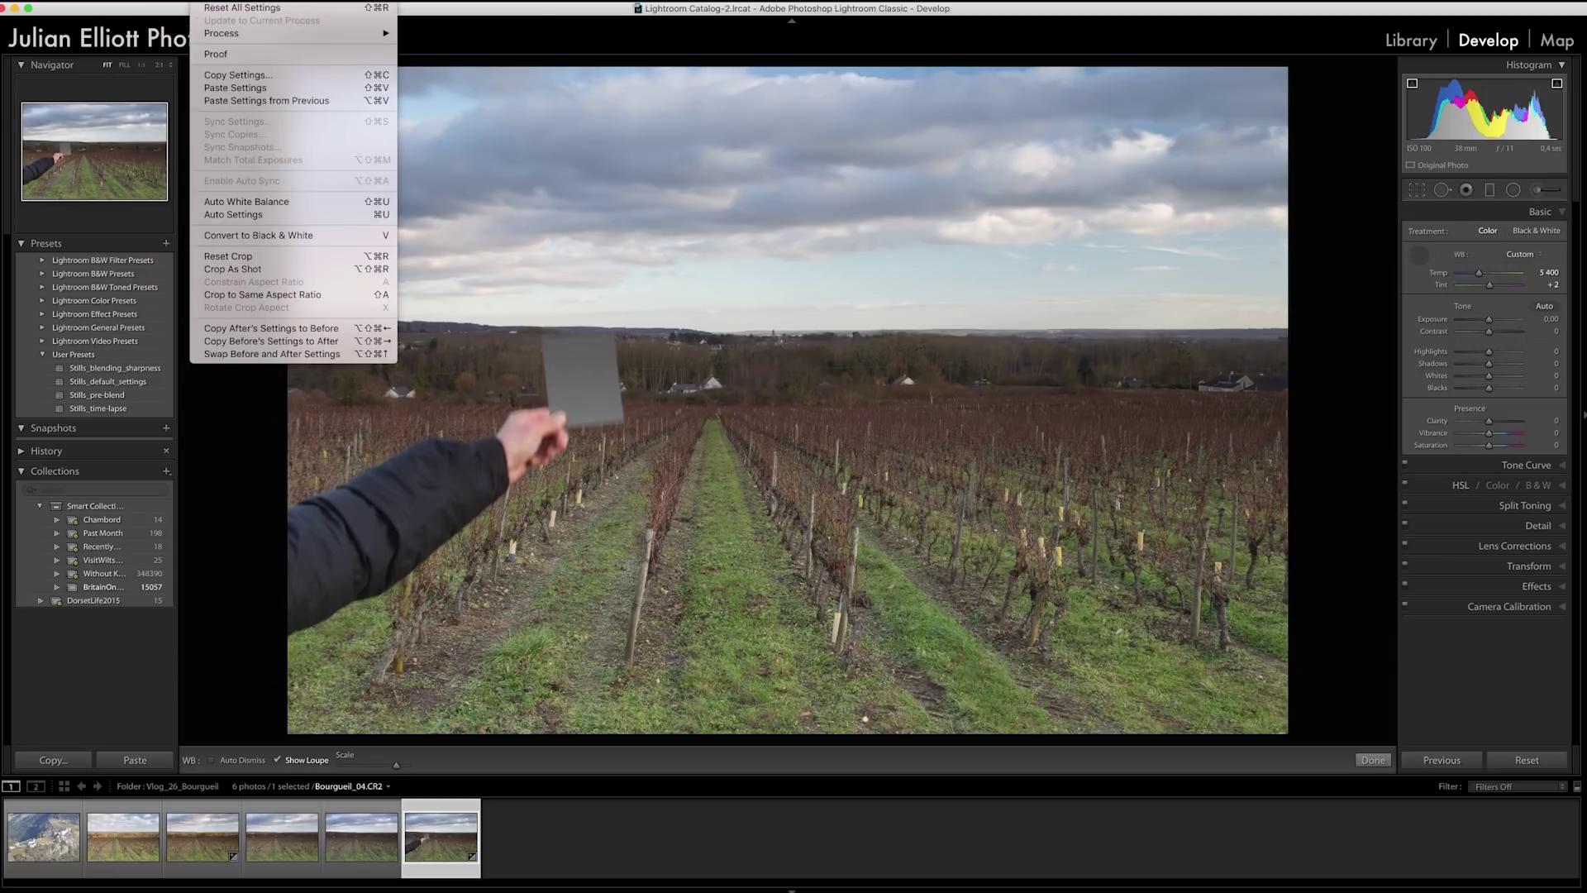
click(232, 74)
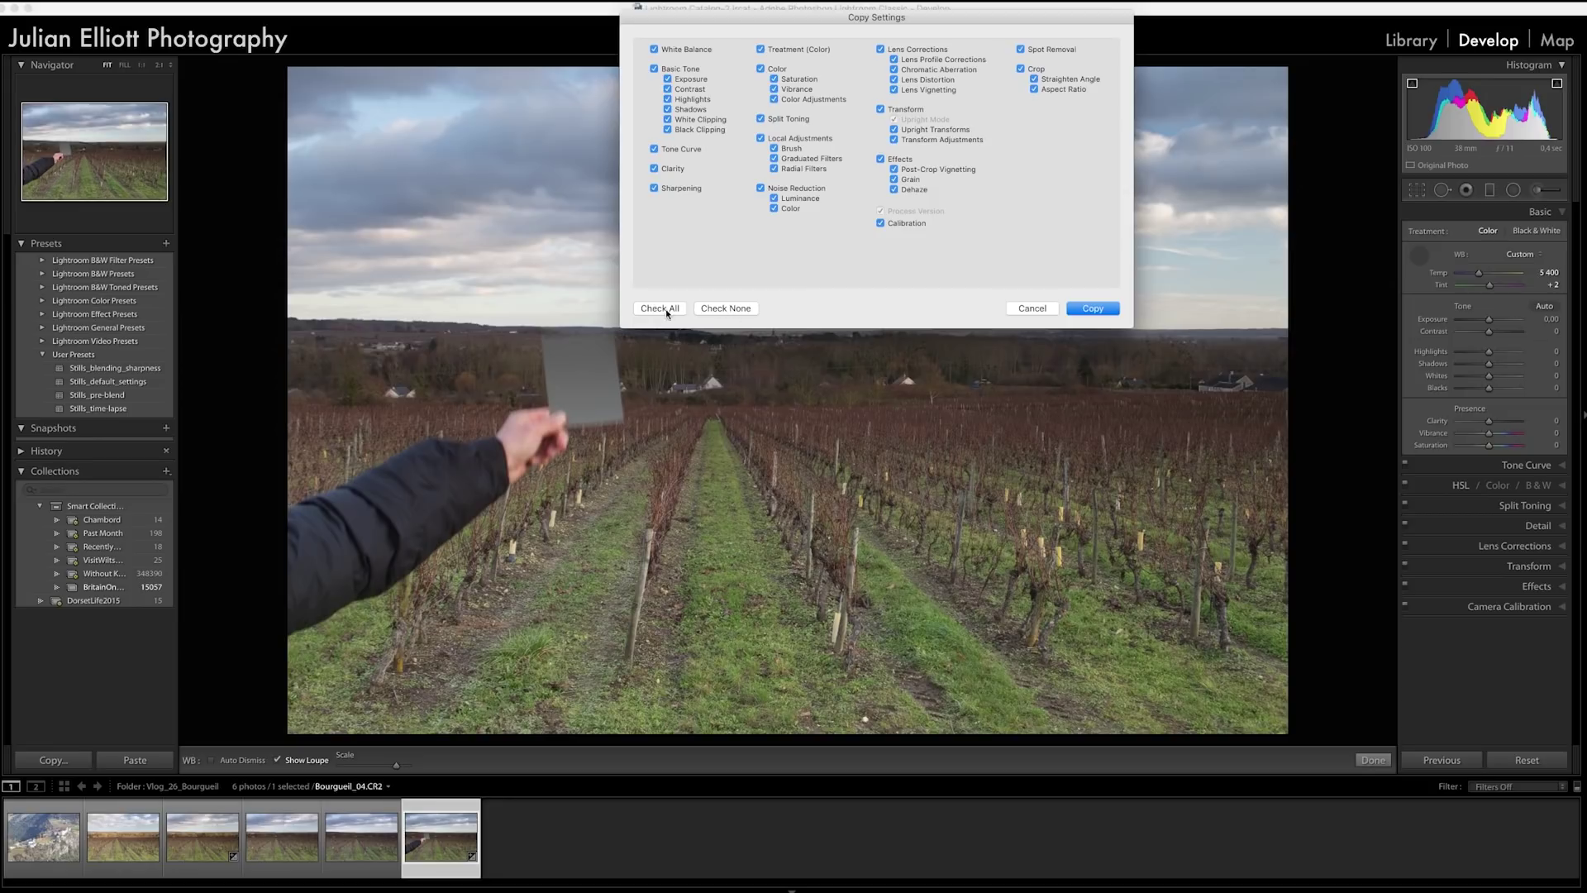
click(713, 313)
click(678, 52)
click(1092, 309)
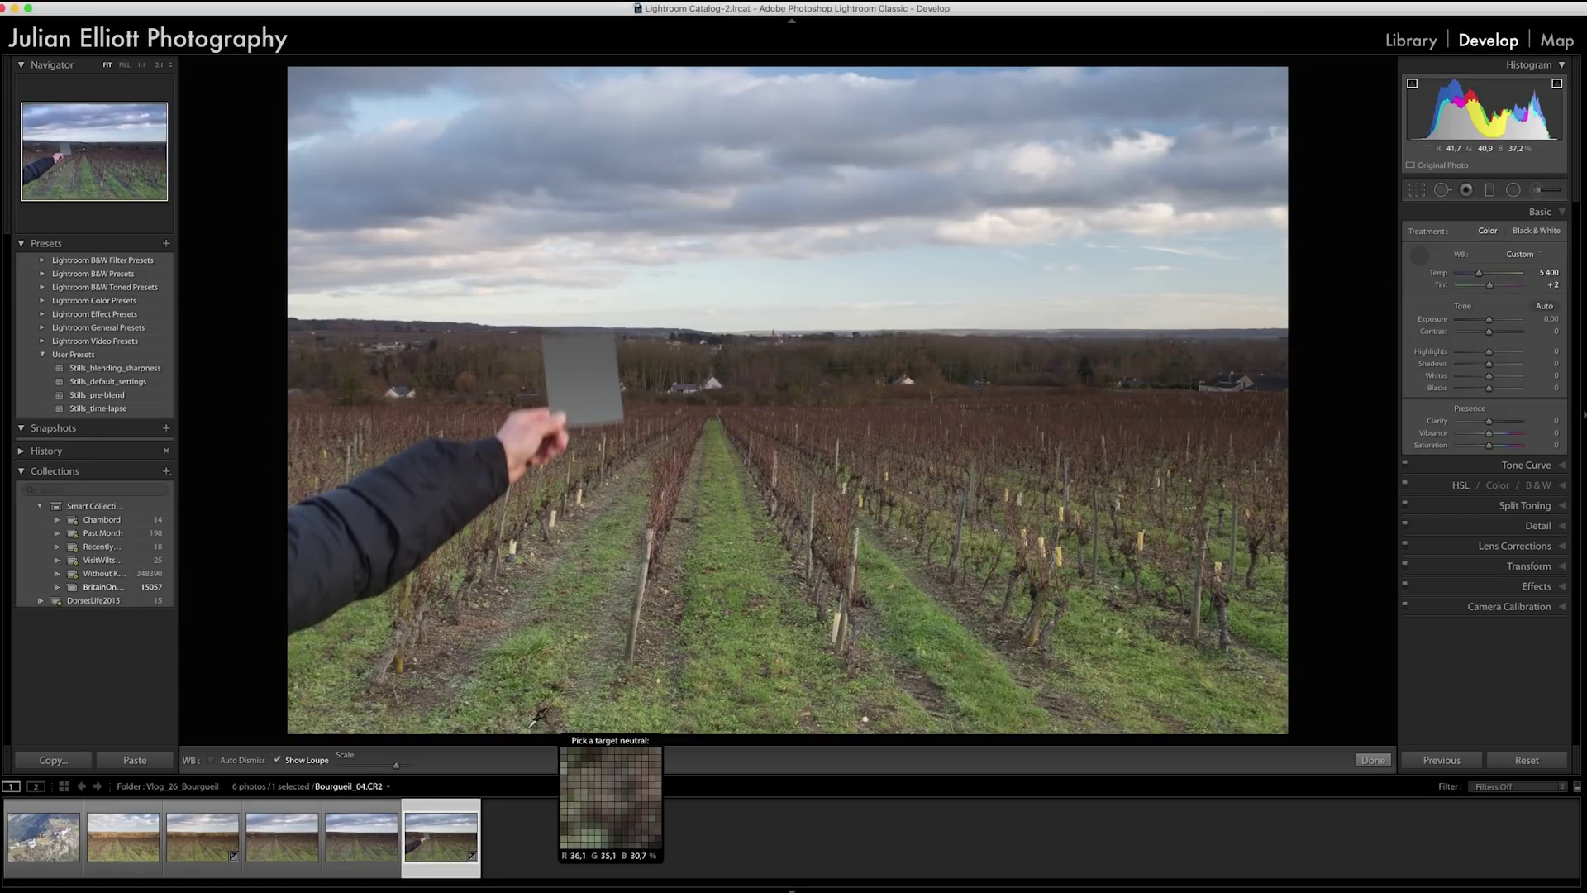
Paste the copied white balance onto Bourgueil_03.CR2.
click(355, 803)
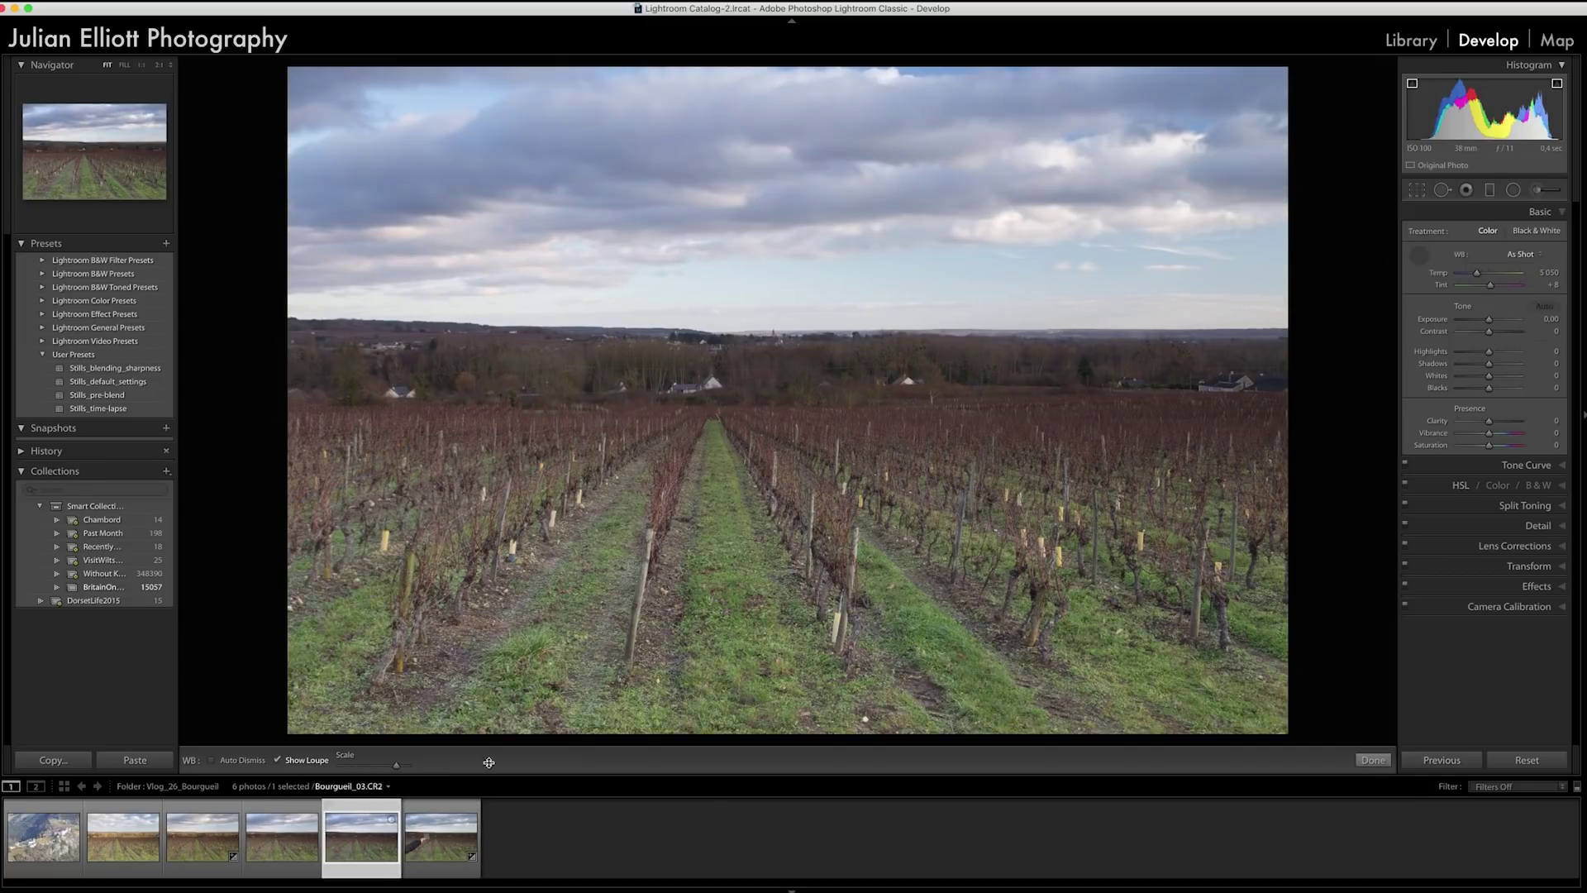
click(217, 8)
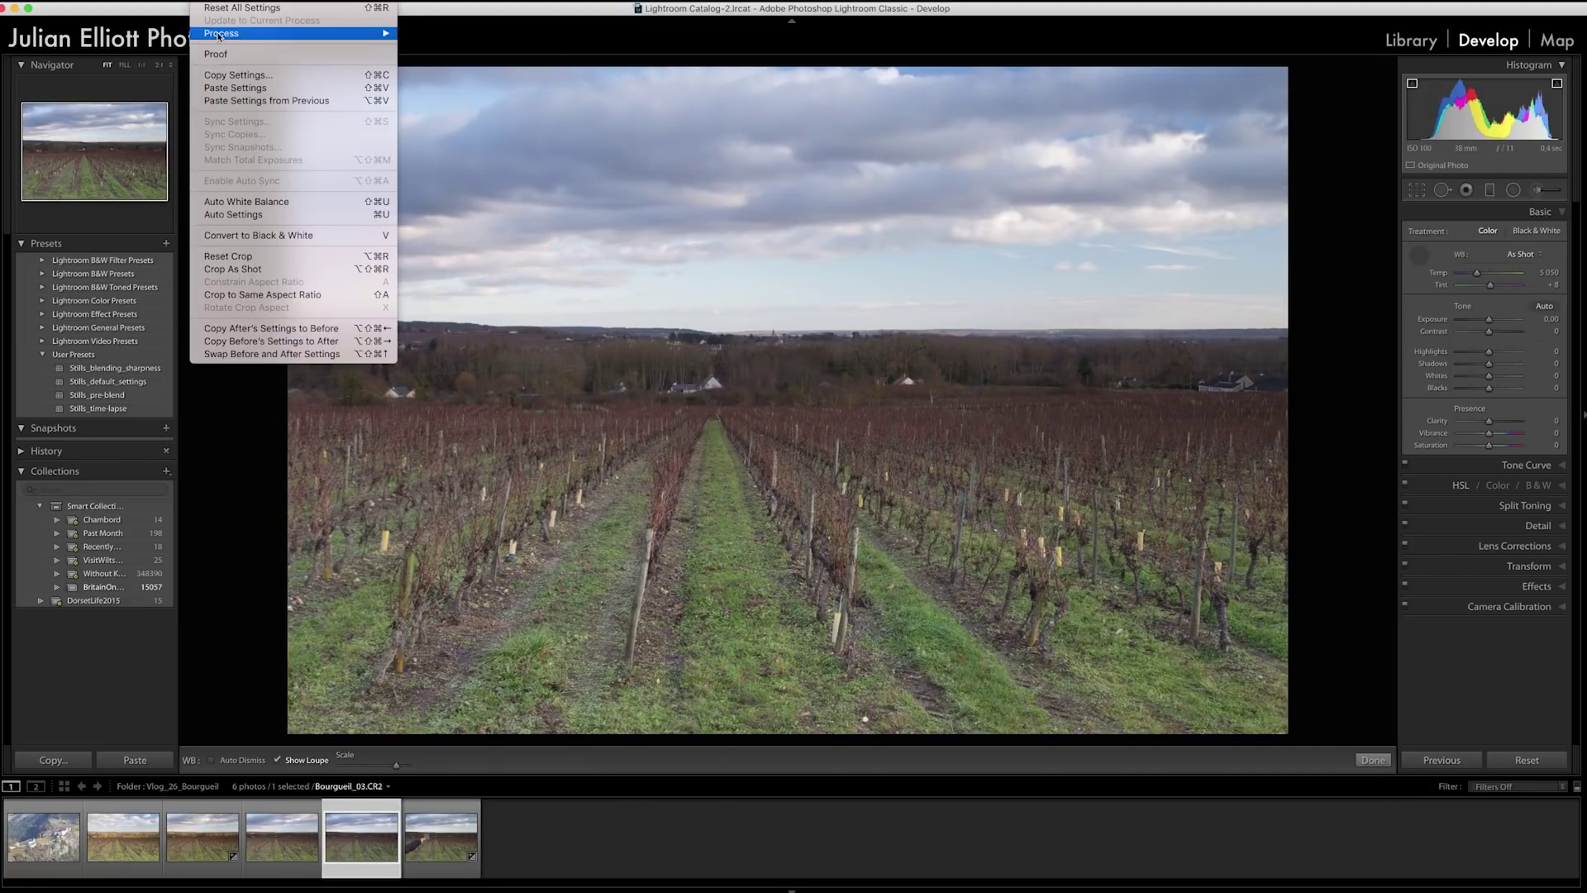
click(232, 88)
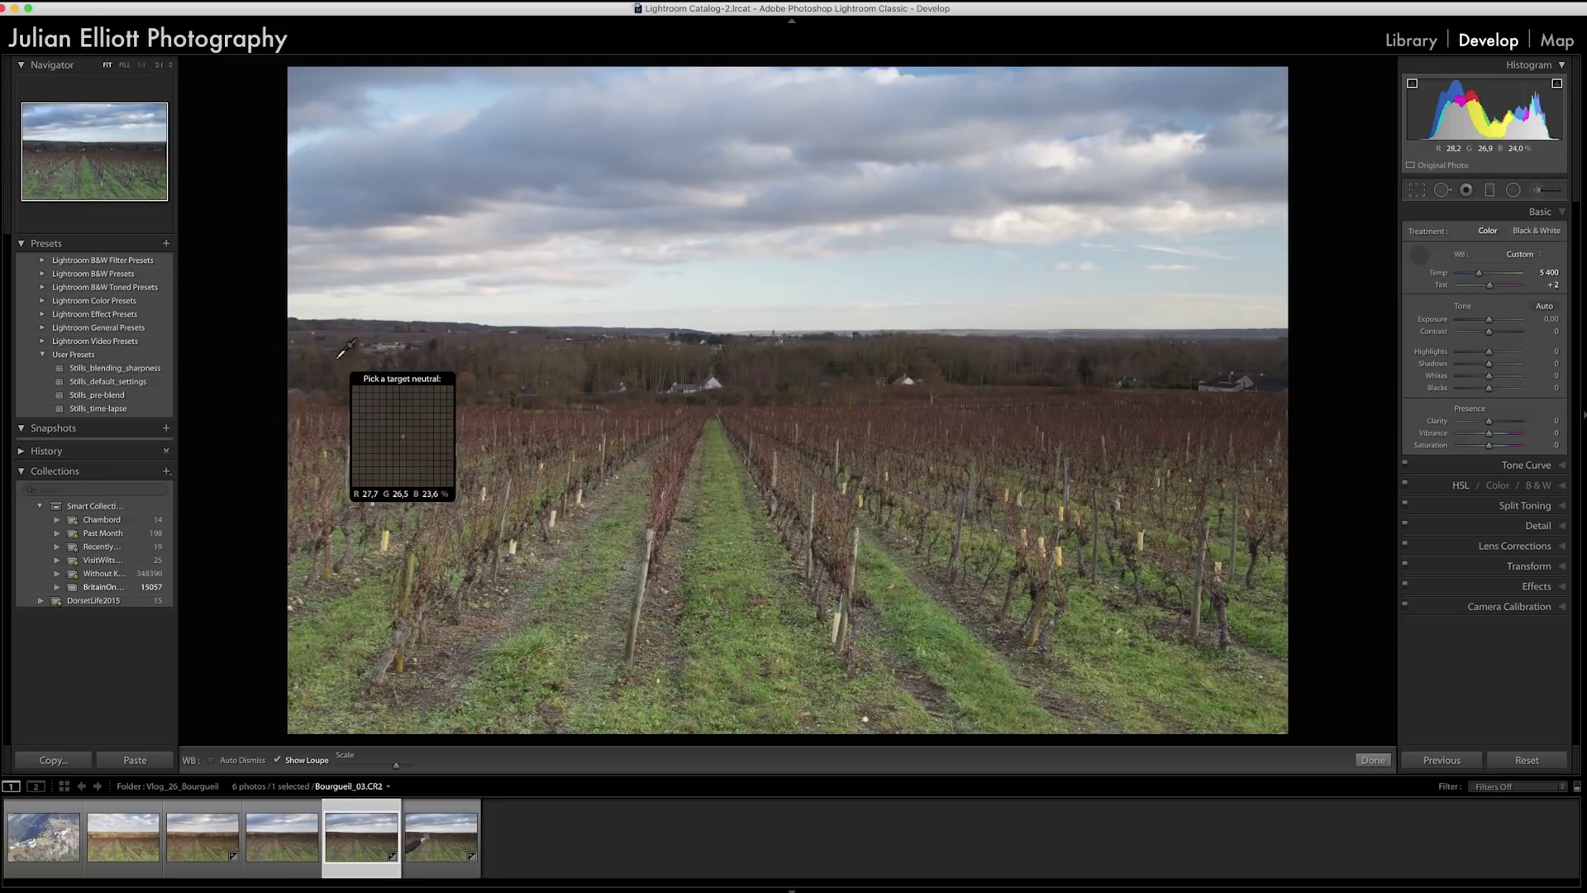
Compare Bourgueil_03.CR2 before and after the white balance change, side by side and in a split view.
key(y)
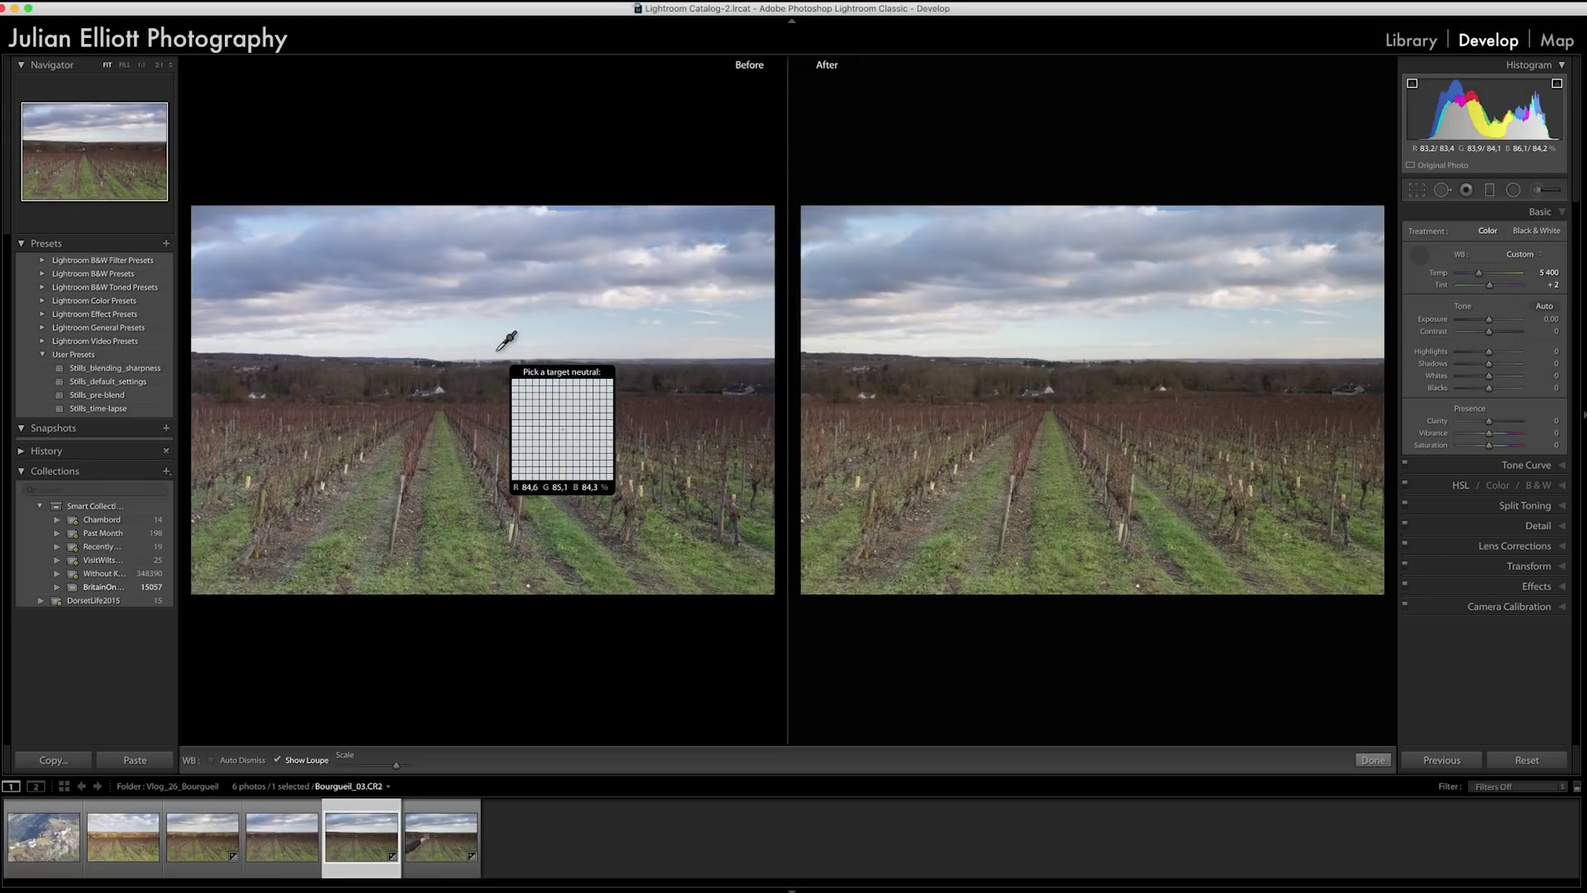
key(shift)
key(shift+y)
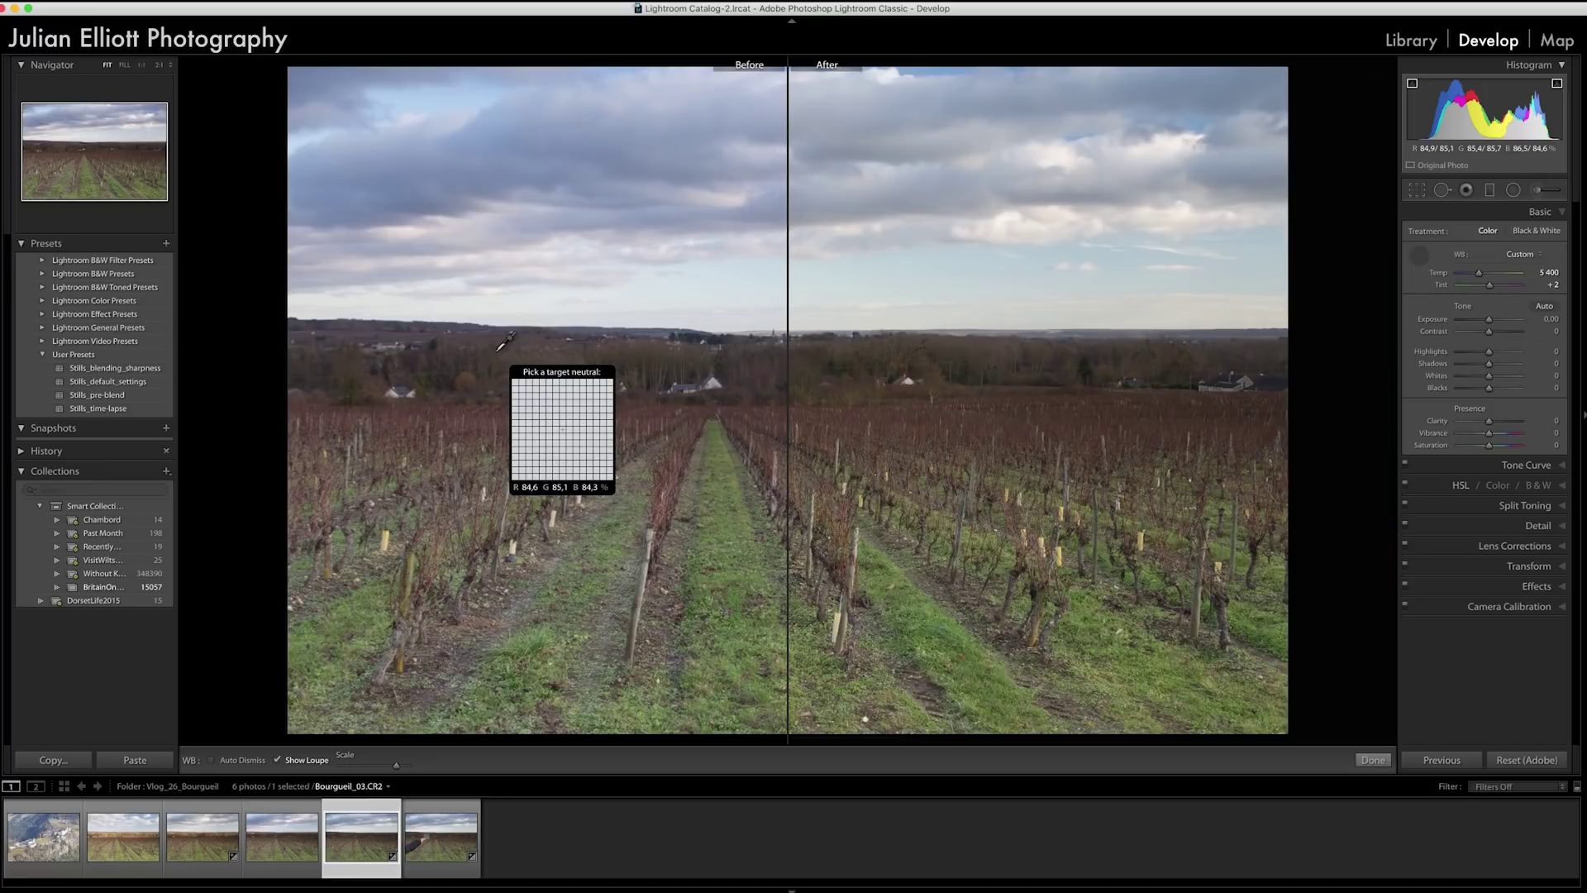
key(shift+y)
key(shift+y)
Dismiss the White Balance Selector, inspect the split comparison up close around the horizon, and return to the single-photo view.
click(1419, 257)
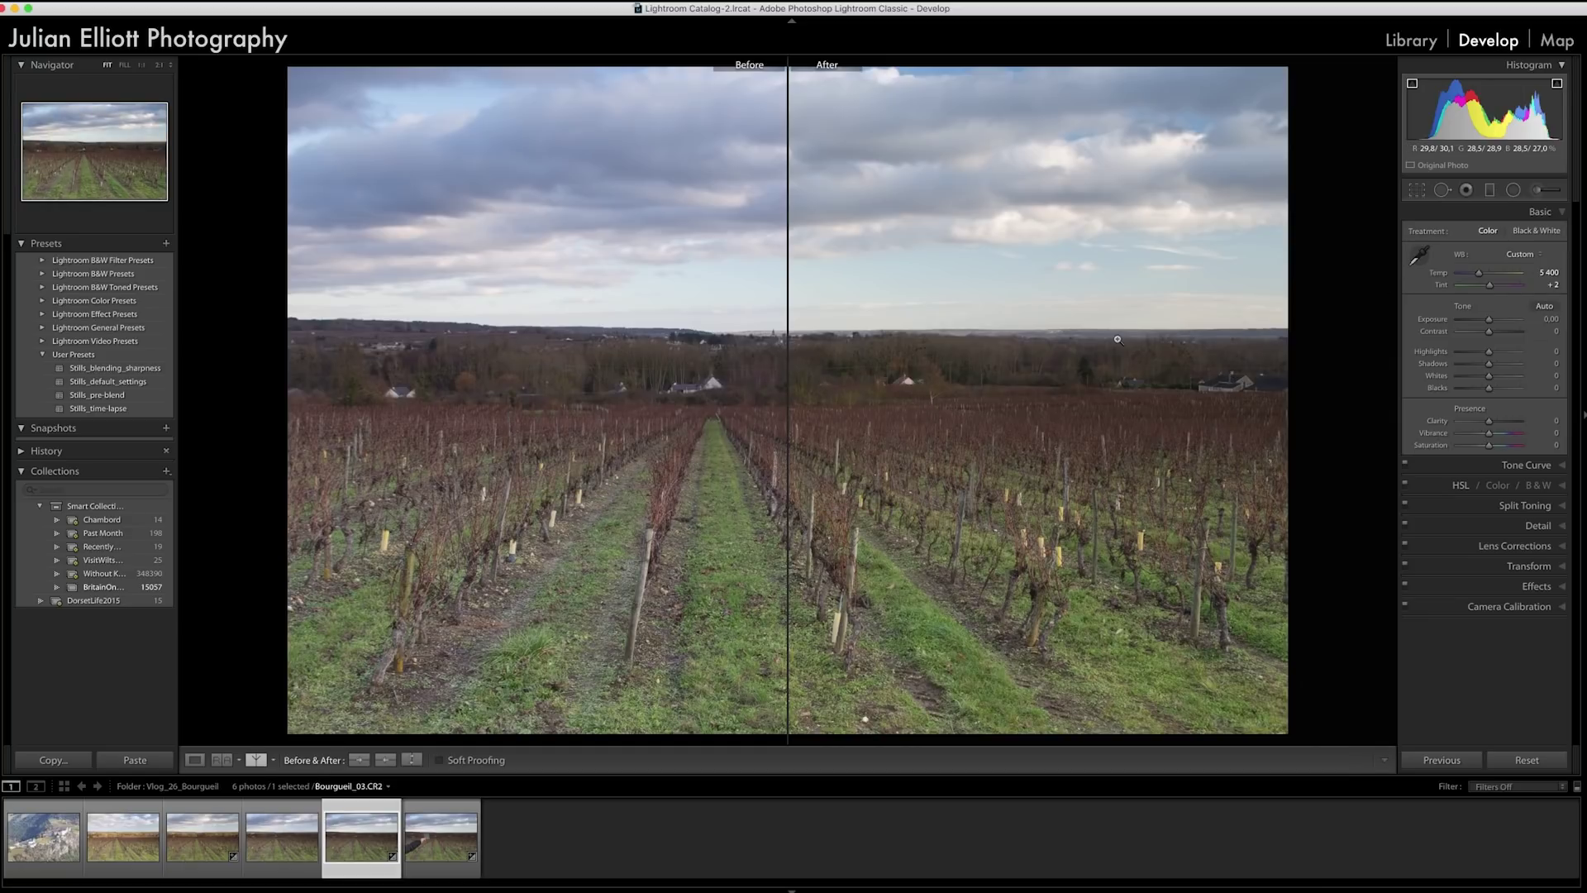
click(999, 415)
drag(1081, 358, 761, 473)
drag(1003, 358, 1013, 274)
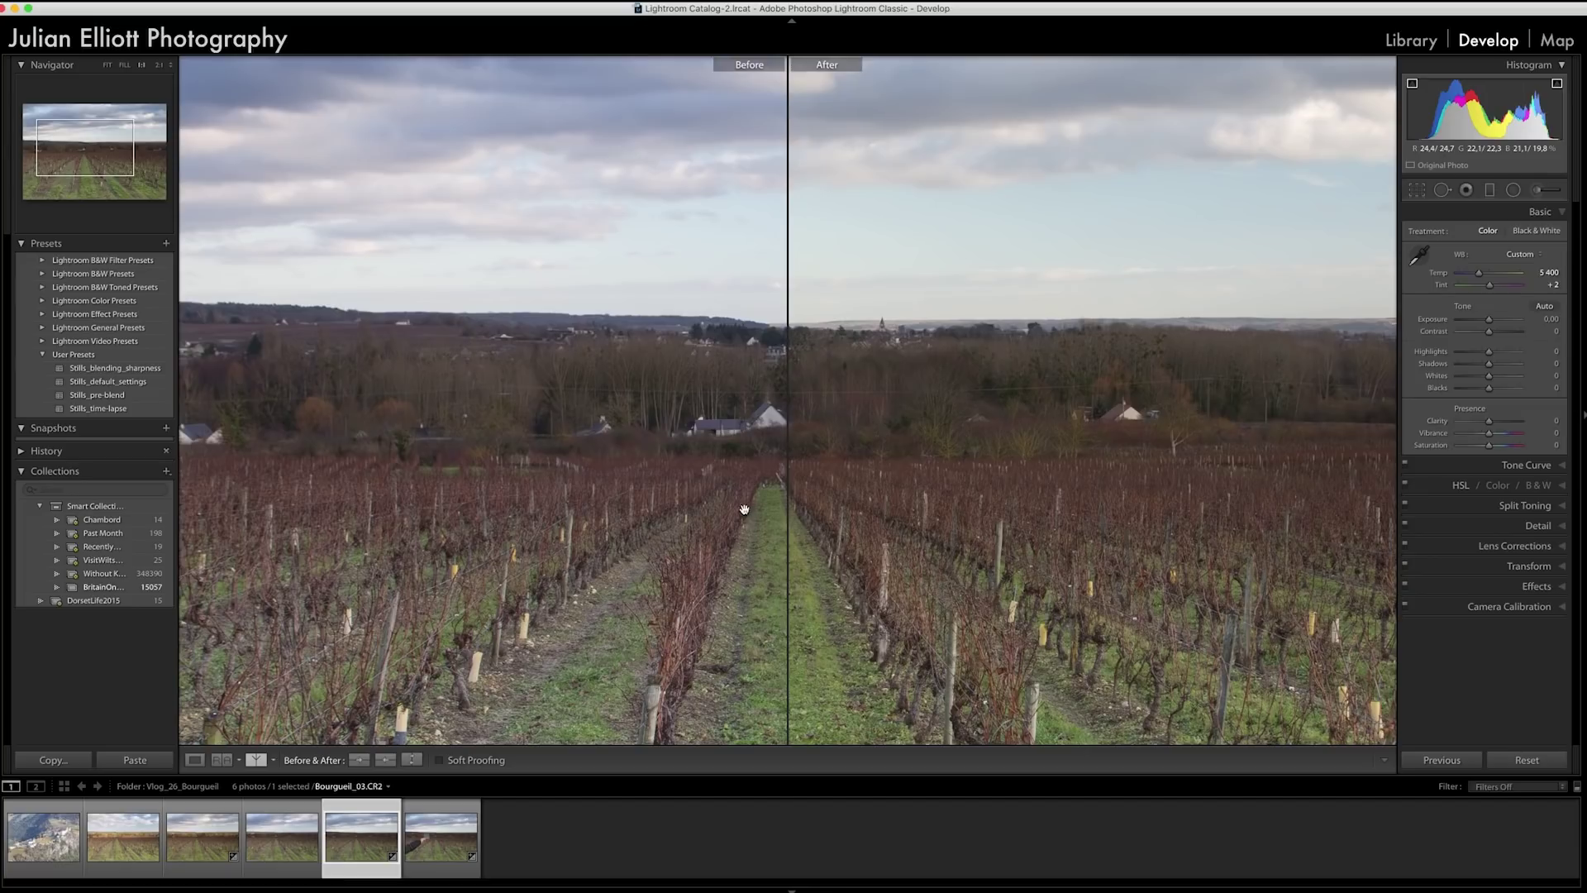
click(906, 319)
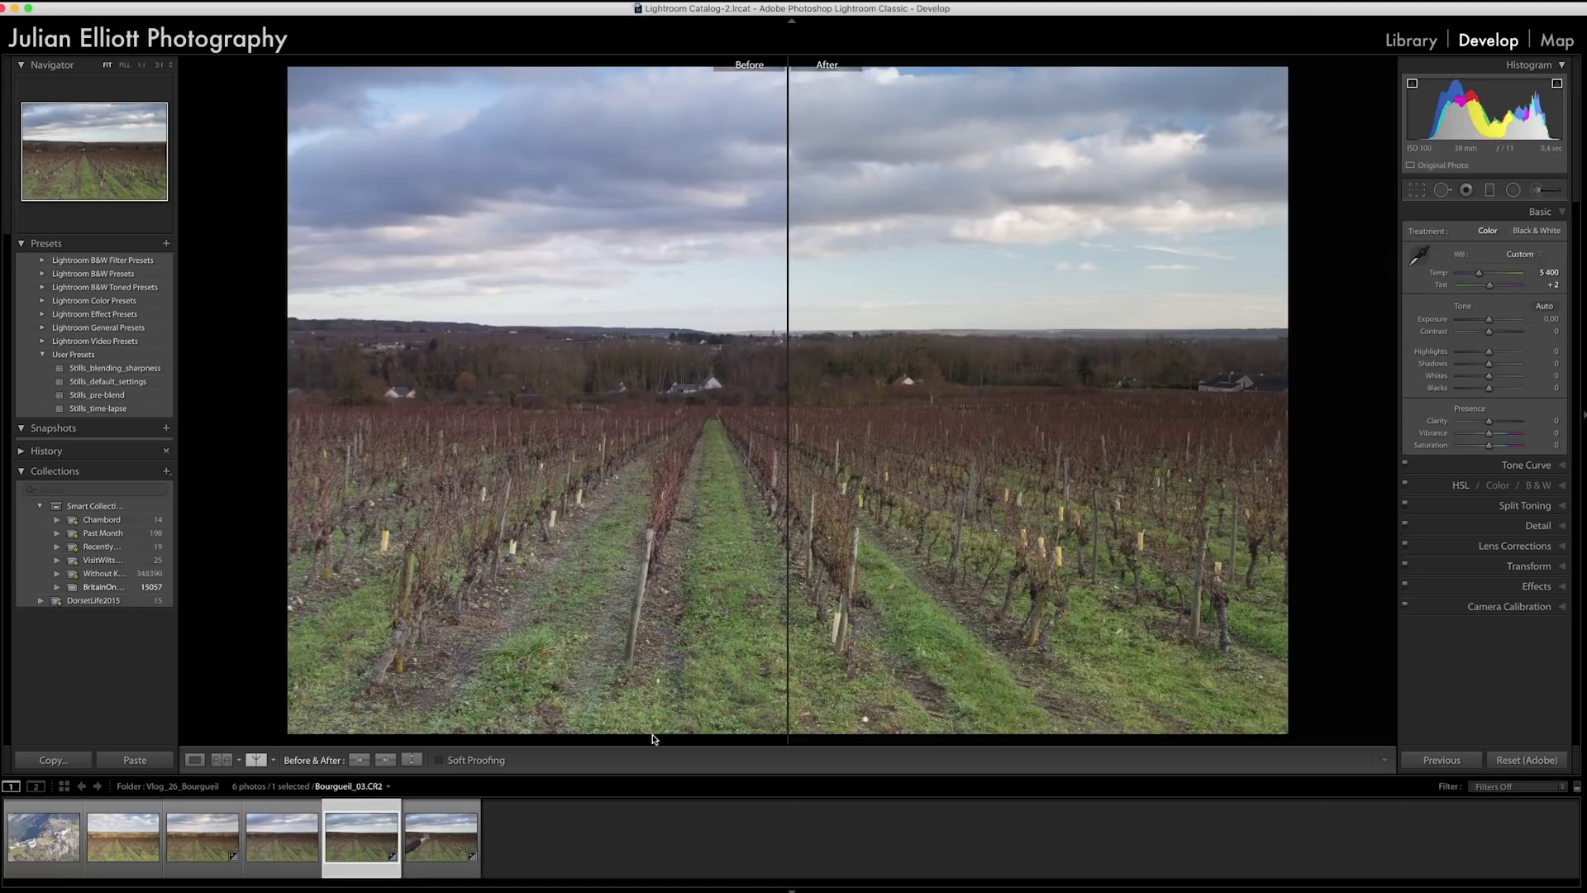
key(y)
key(y)
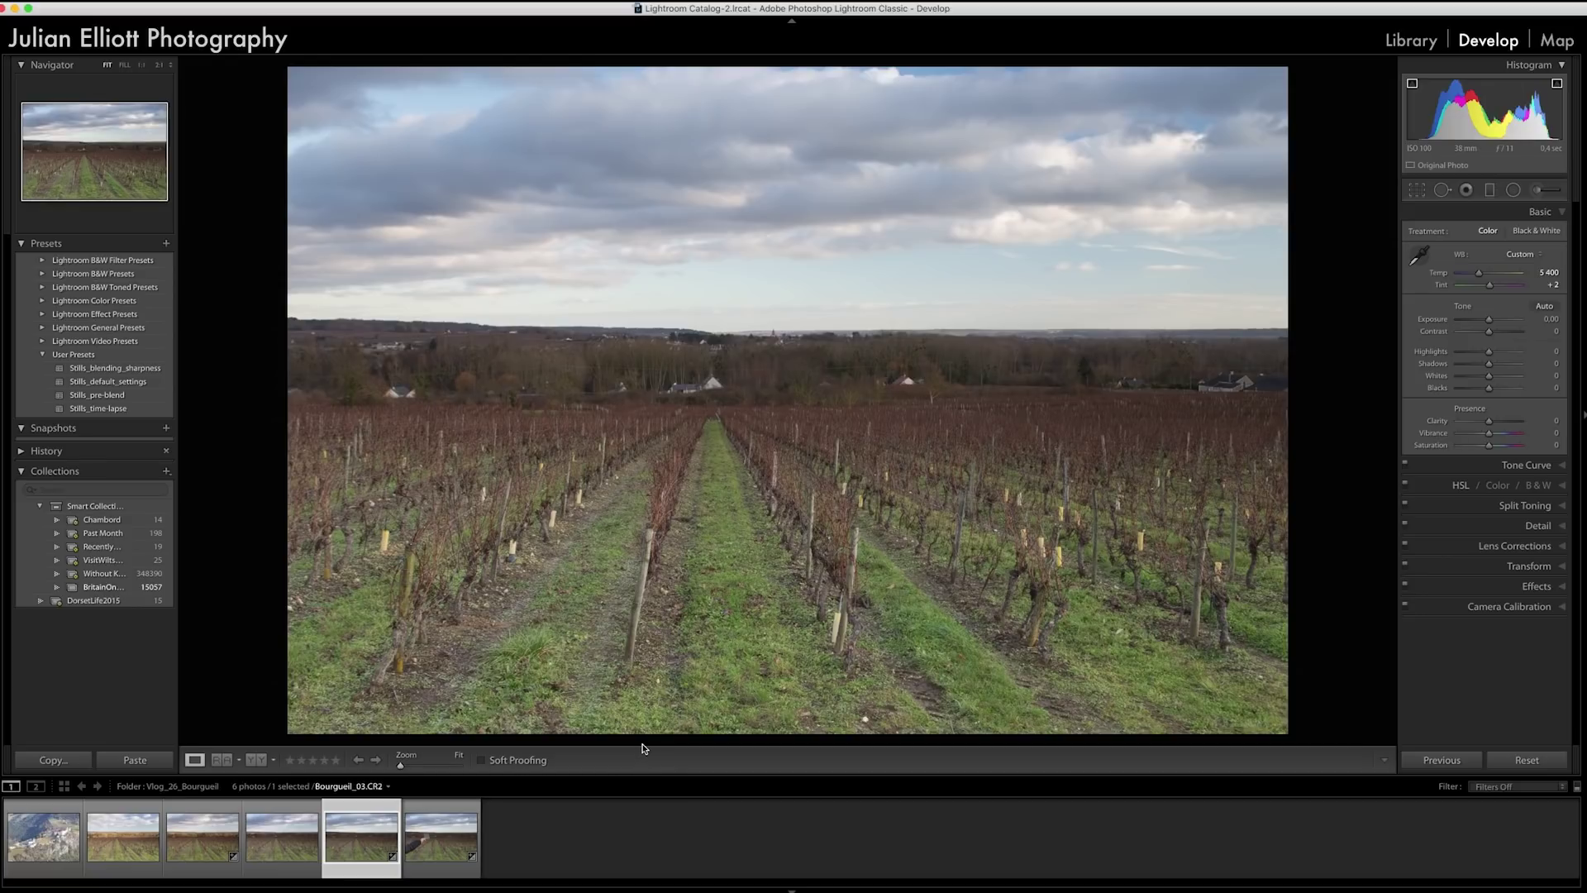
Select Bourgueil_02.CR2 and try raising its Whites to +4.
click(286, 806)
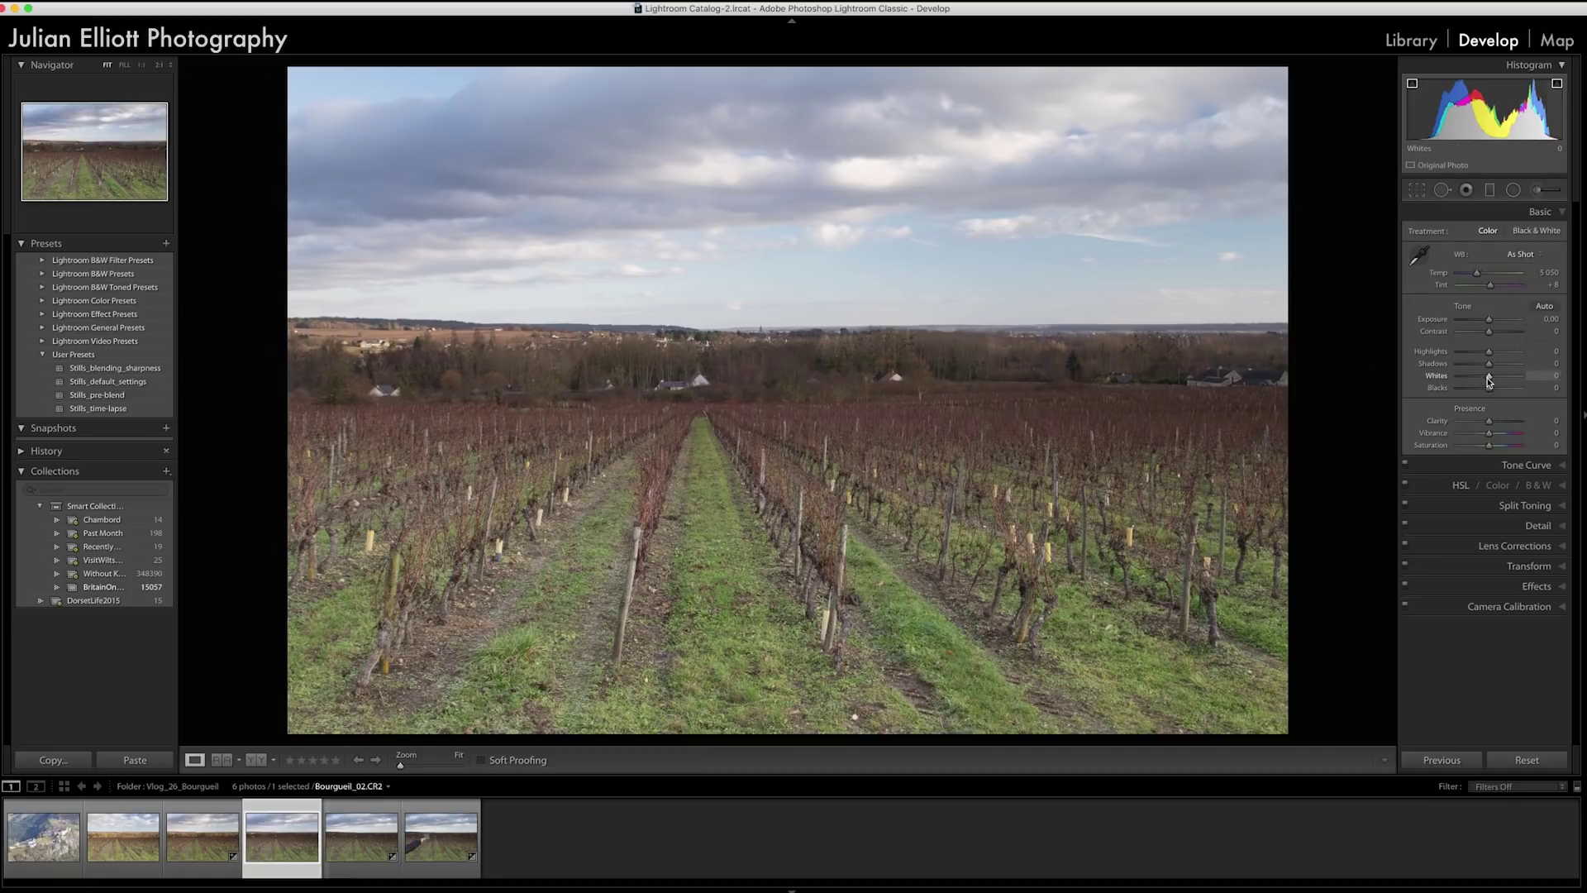
drag(1488, 379, 1490, 379)
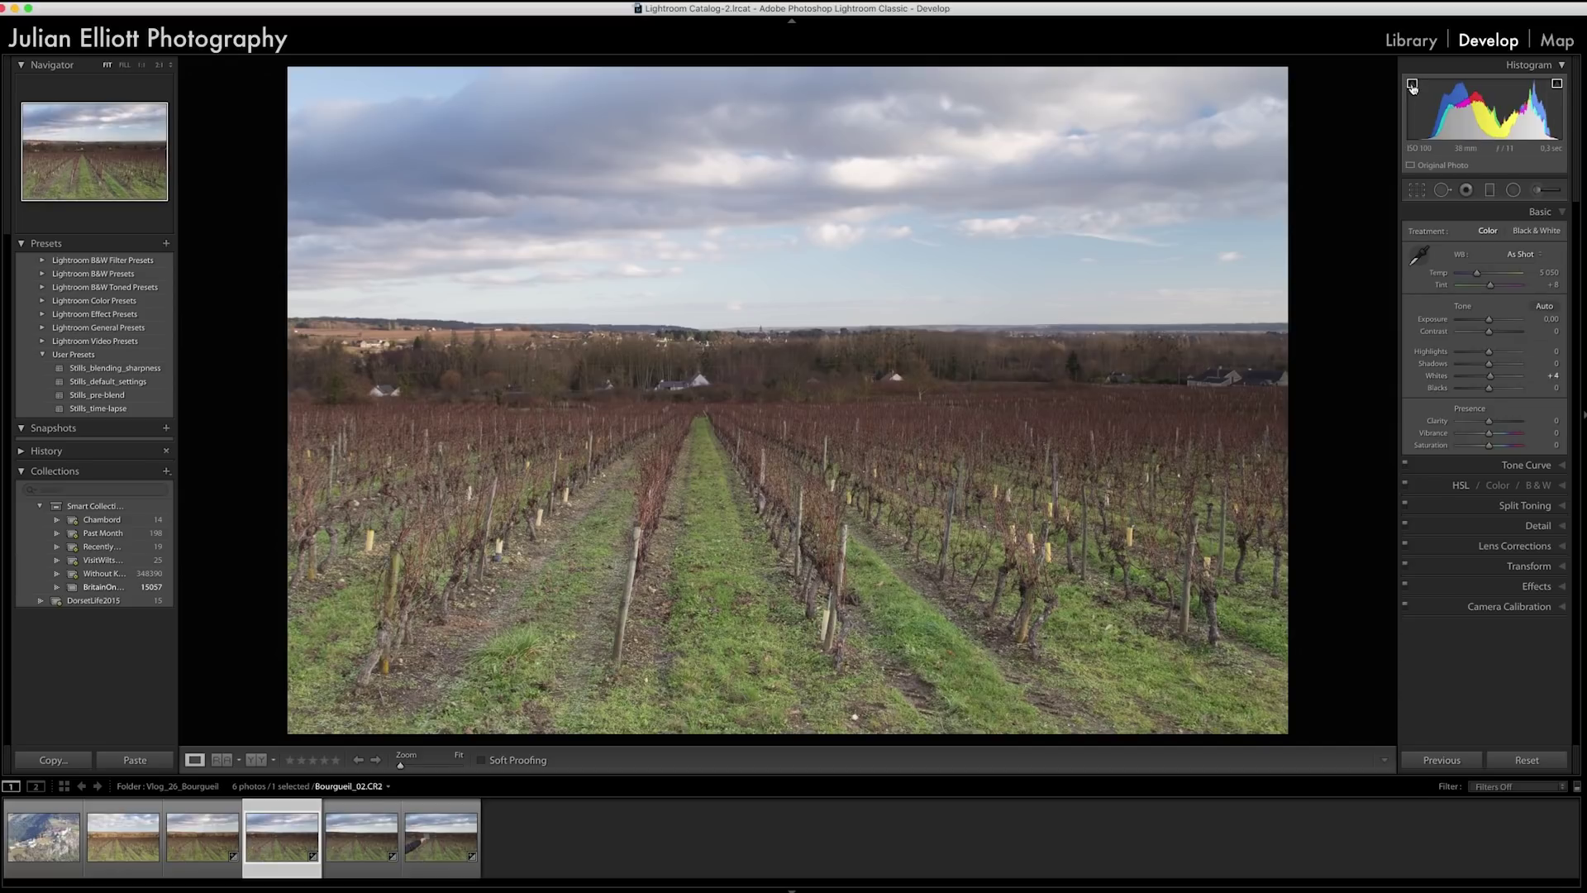
drag(1492, 377, 1498, 377)
Try neutralizing the white balance by sampling the bright cloud in the sky, and undo that adjustment.
click(1418, 256)
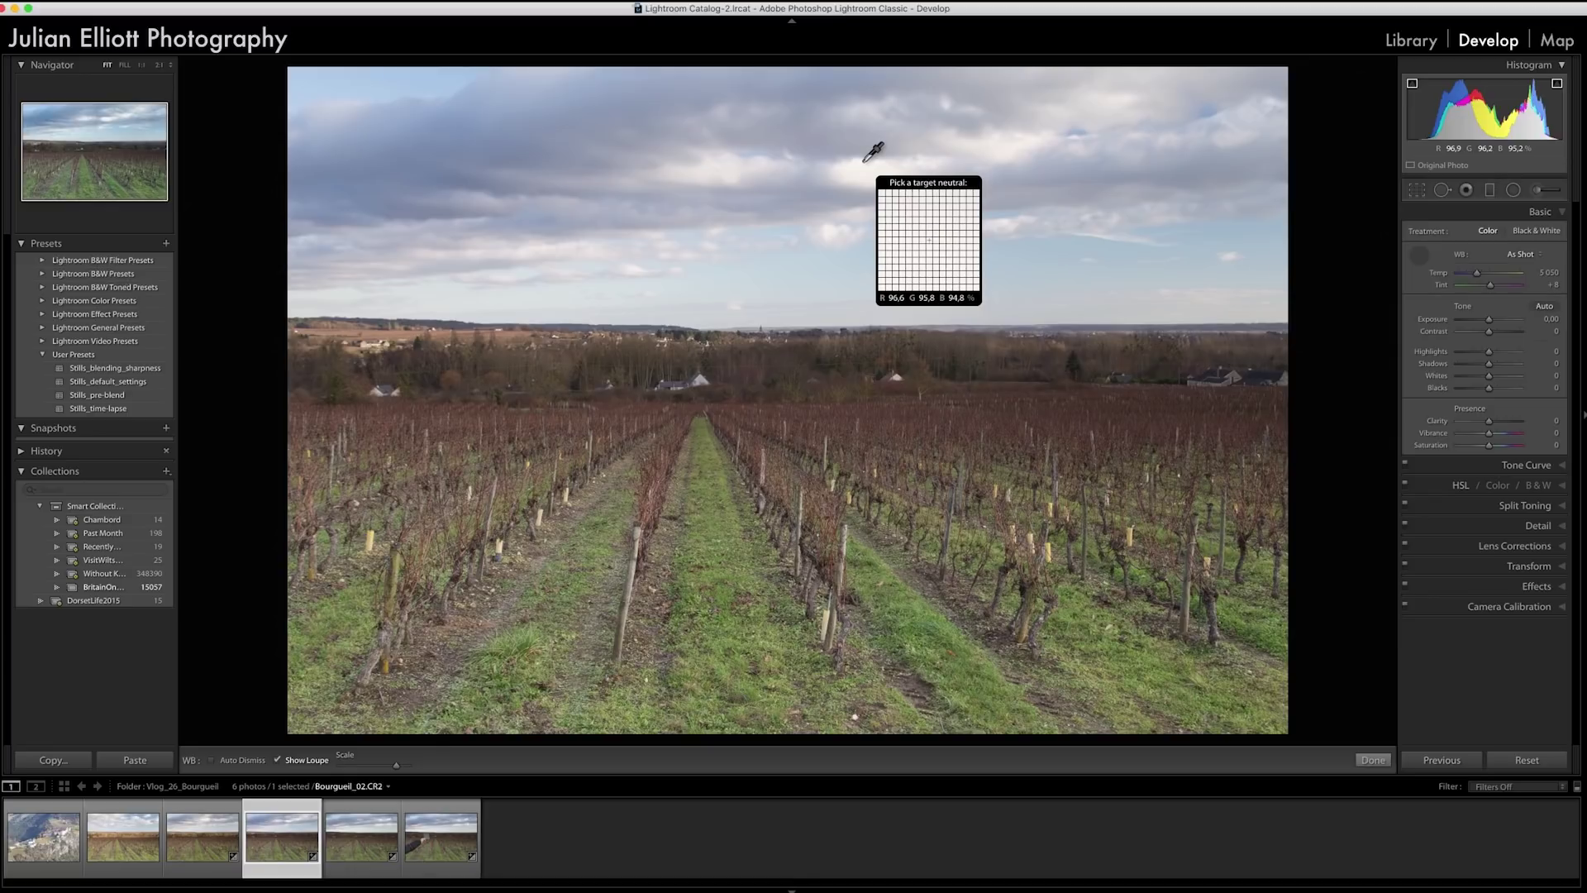
click(866, 159)
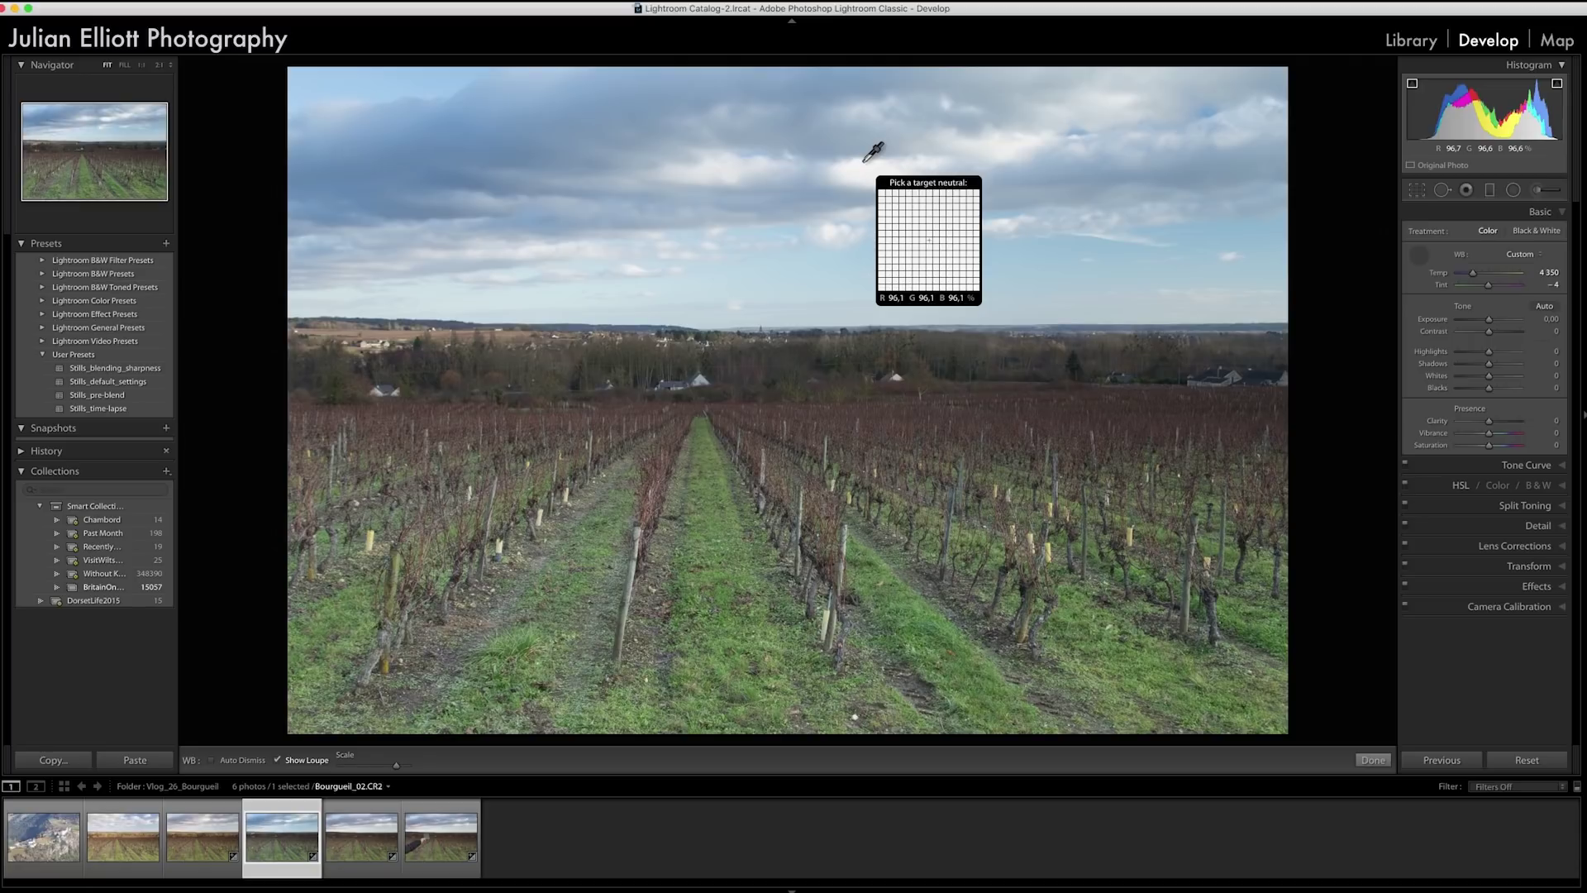
click(1419, 256)
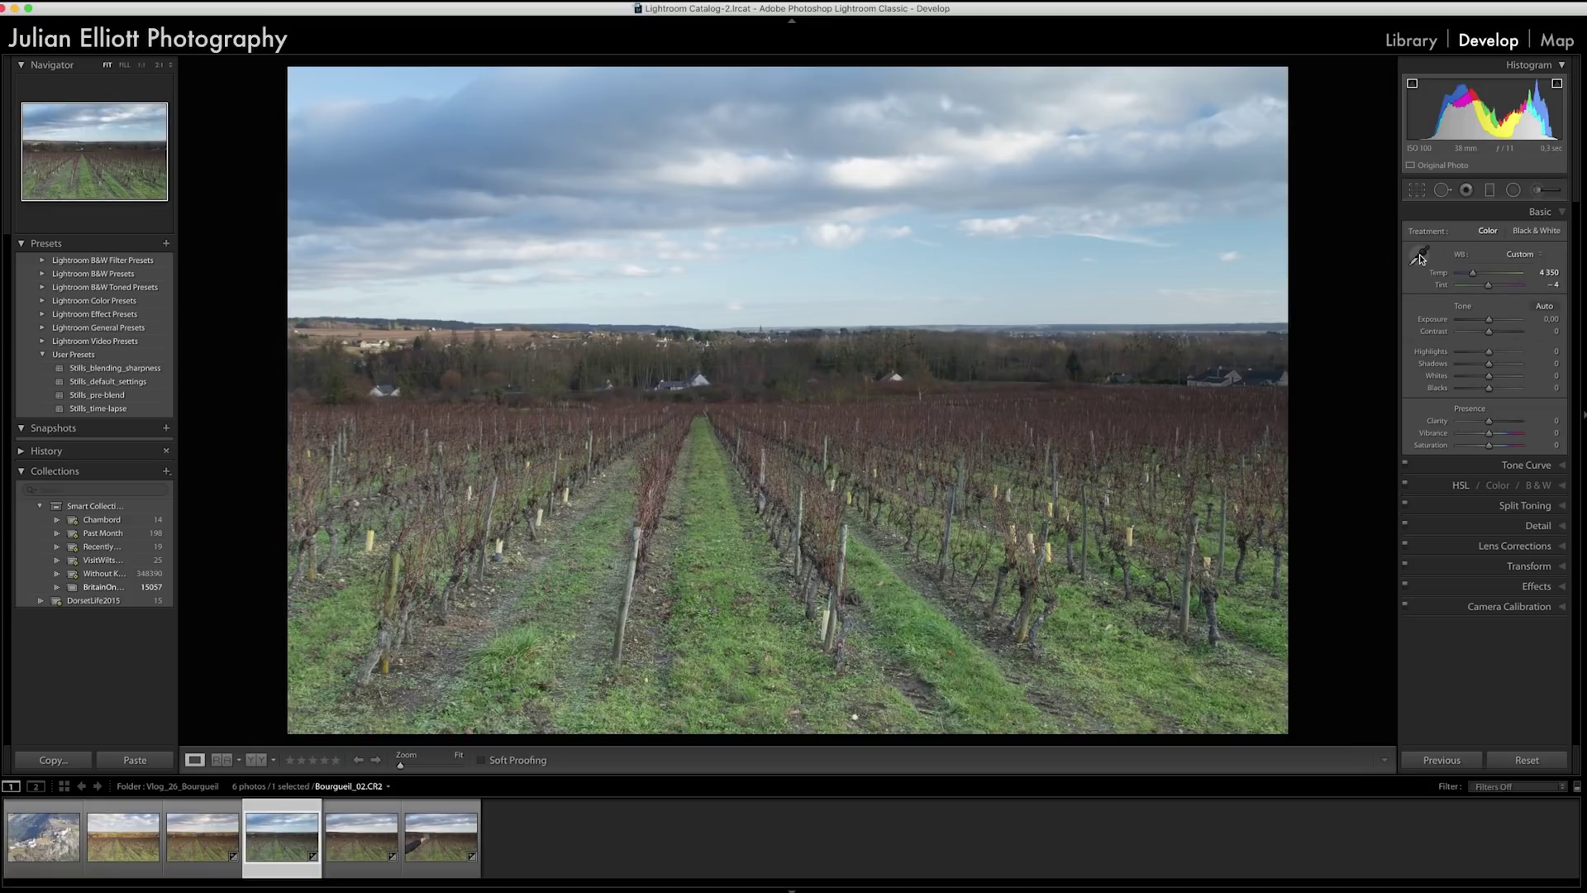
key(super+z)
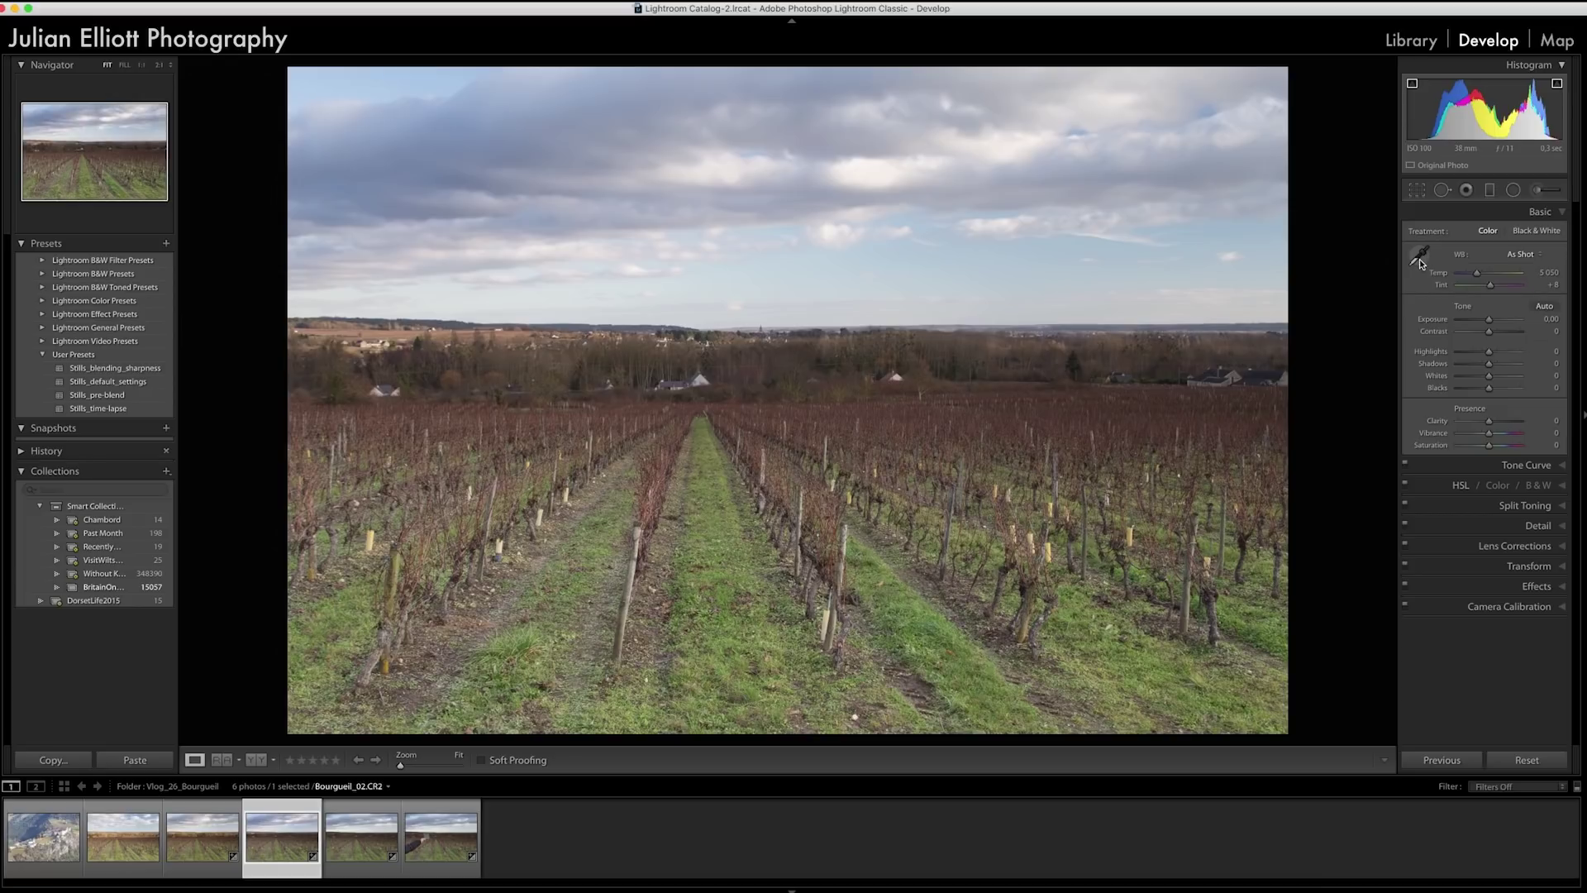
Lower the color temperature to 4,550 while checking RGB values over the bright cloud, and compare before and after side by side.
click(1420, 257)
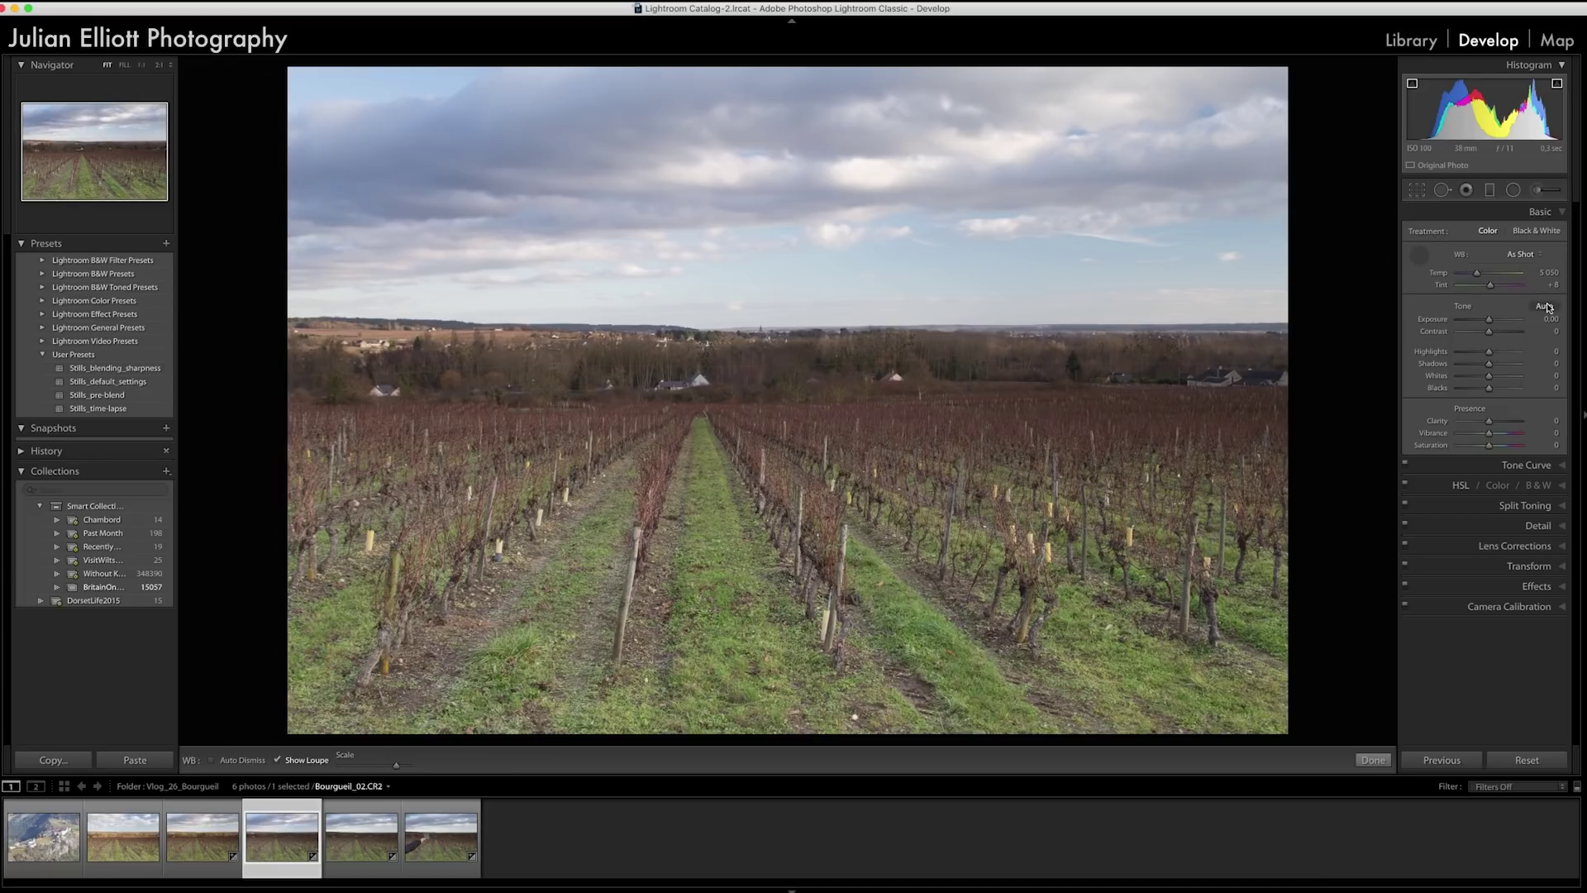
click(1546, 274)
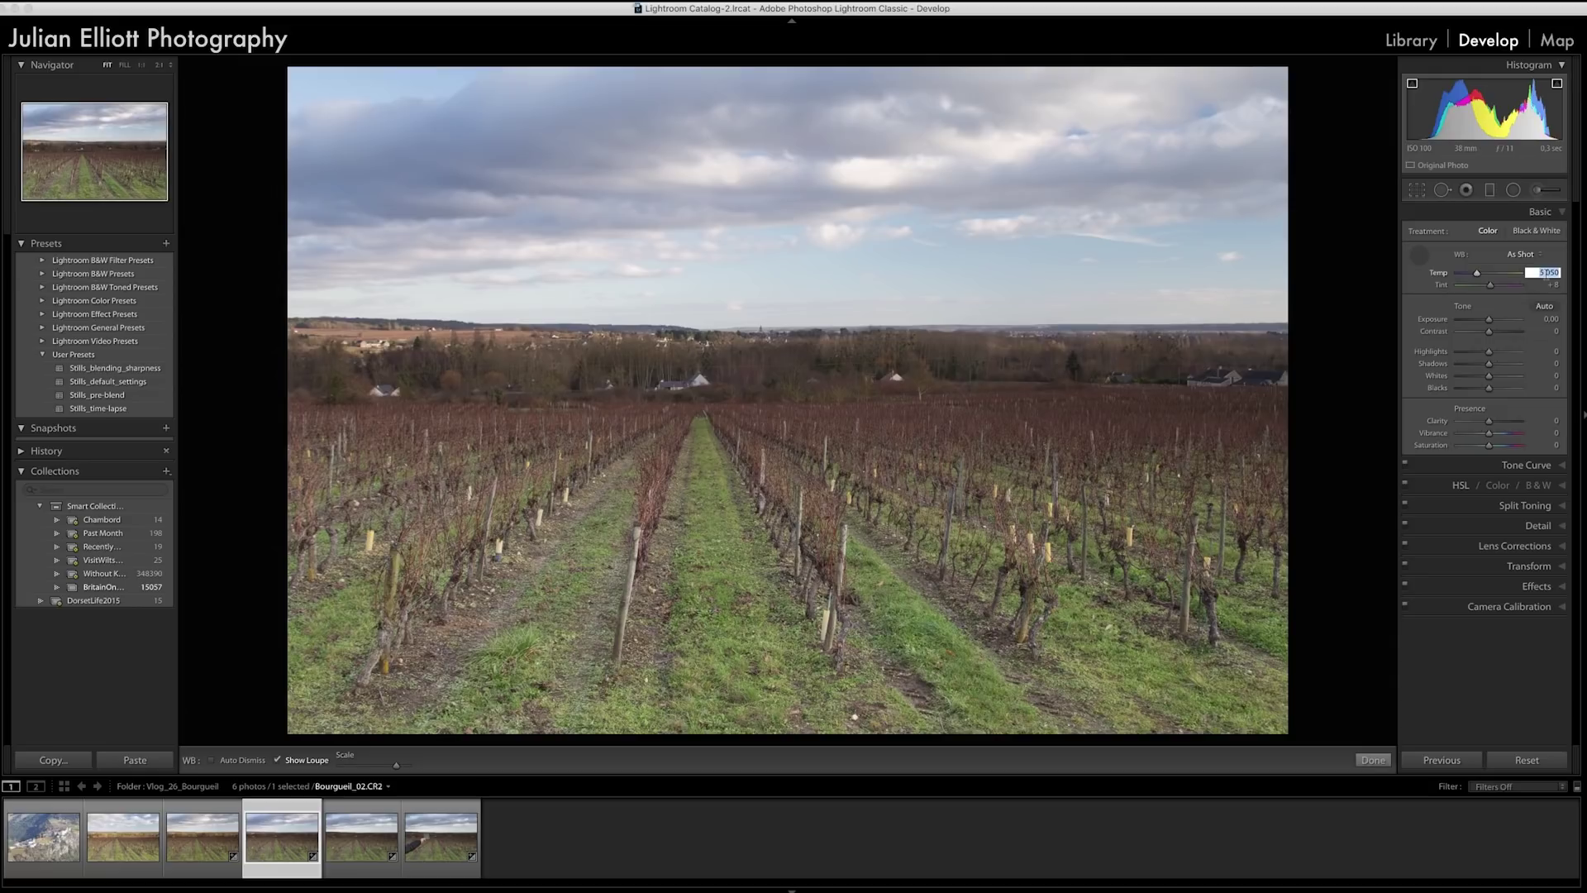
click(862, 164)
key(Down)
key(Down)
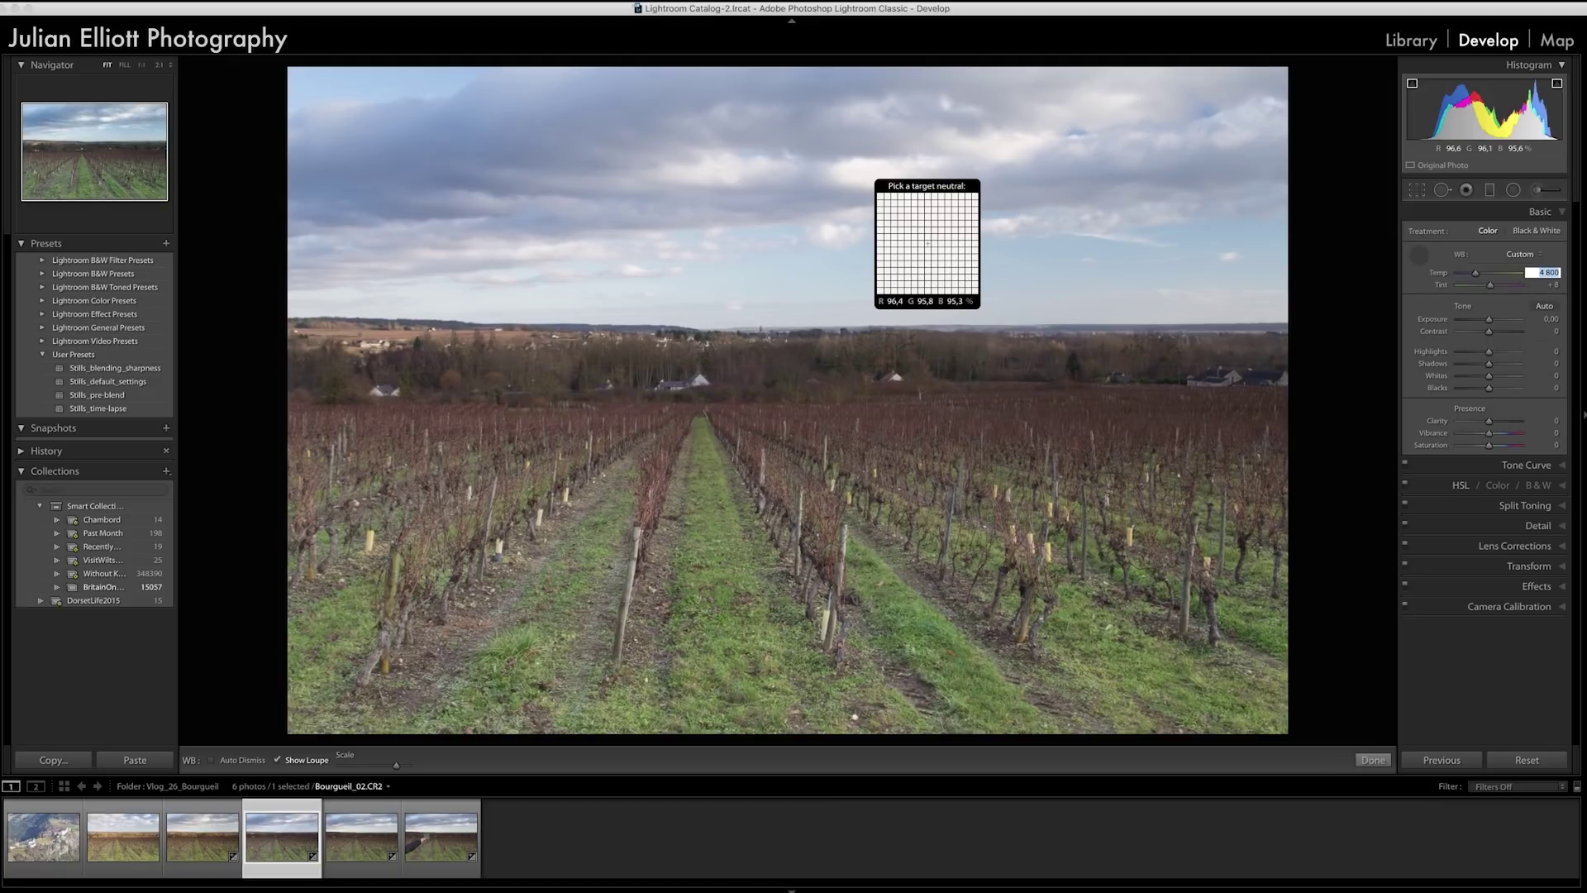
key(Down)
key(Down)
key(Down)
key(Down)
click(1420, 258)
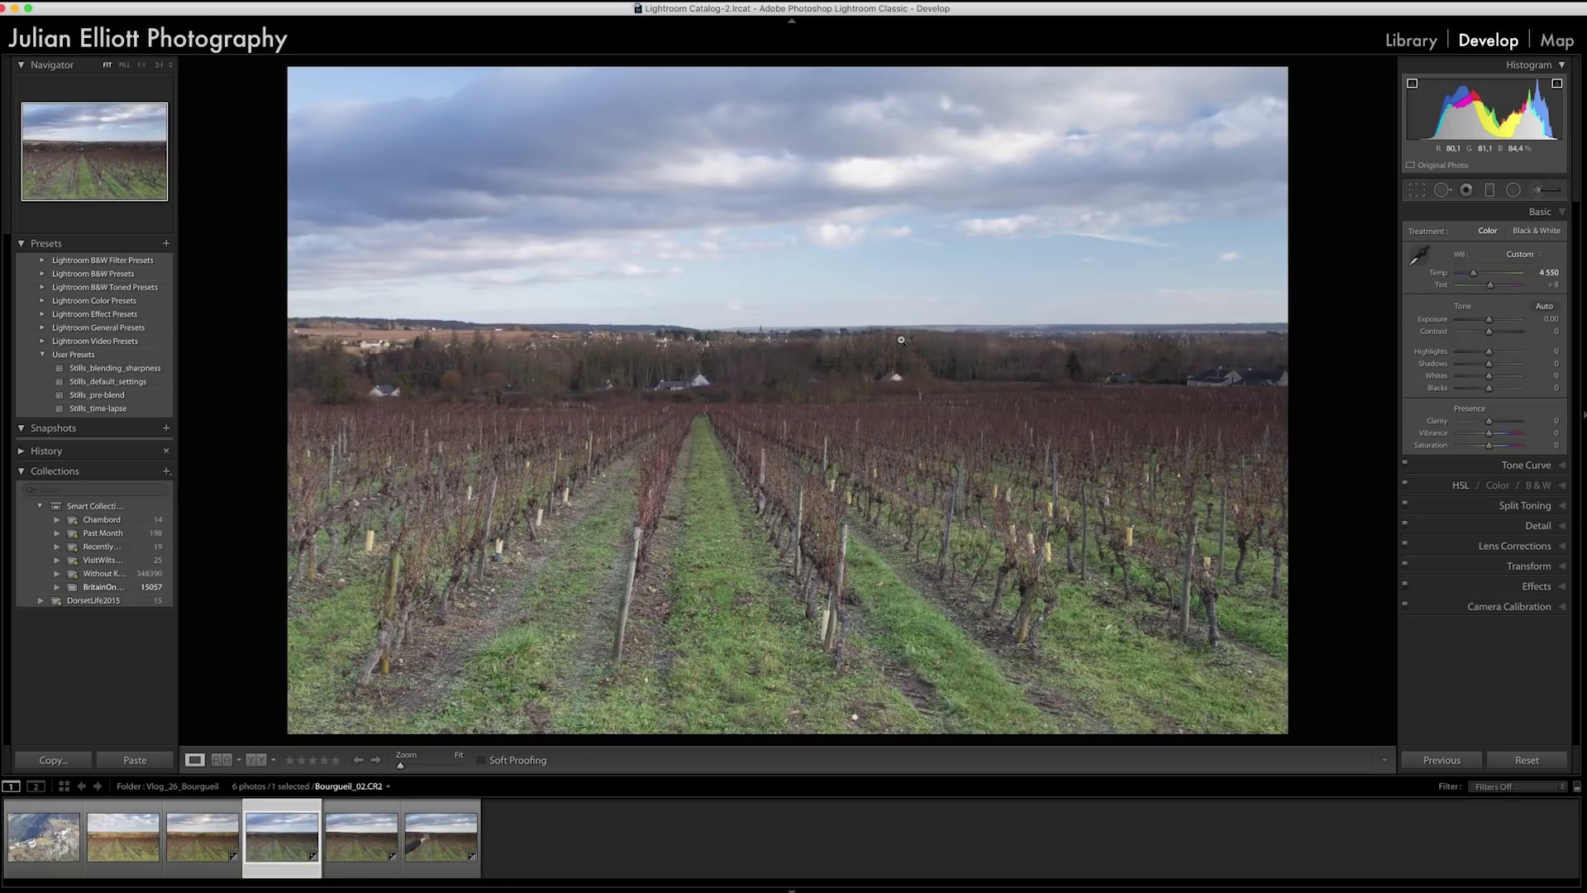
key(y)
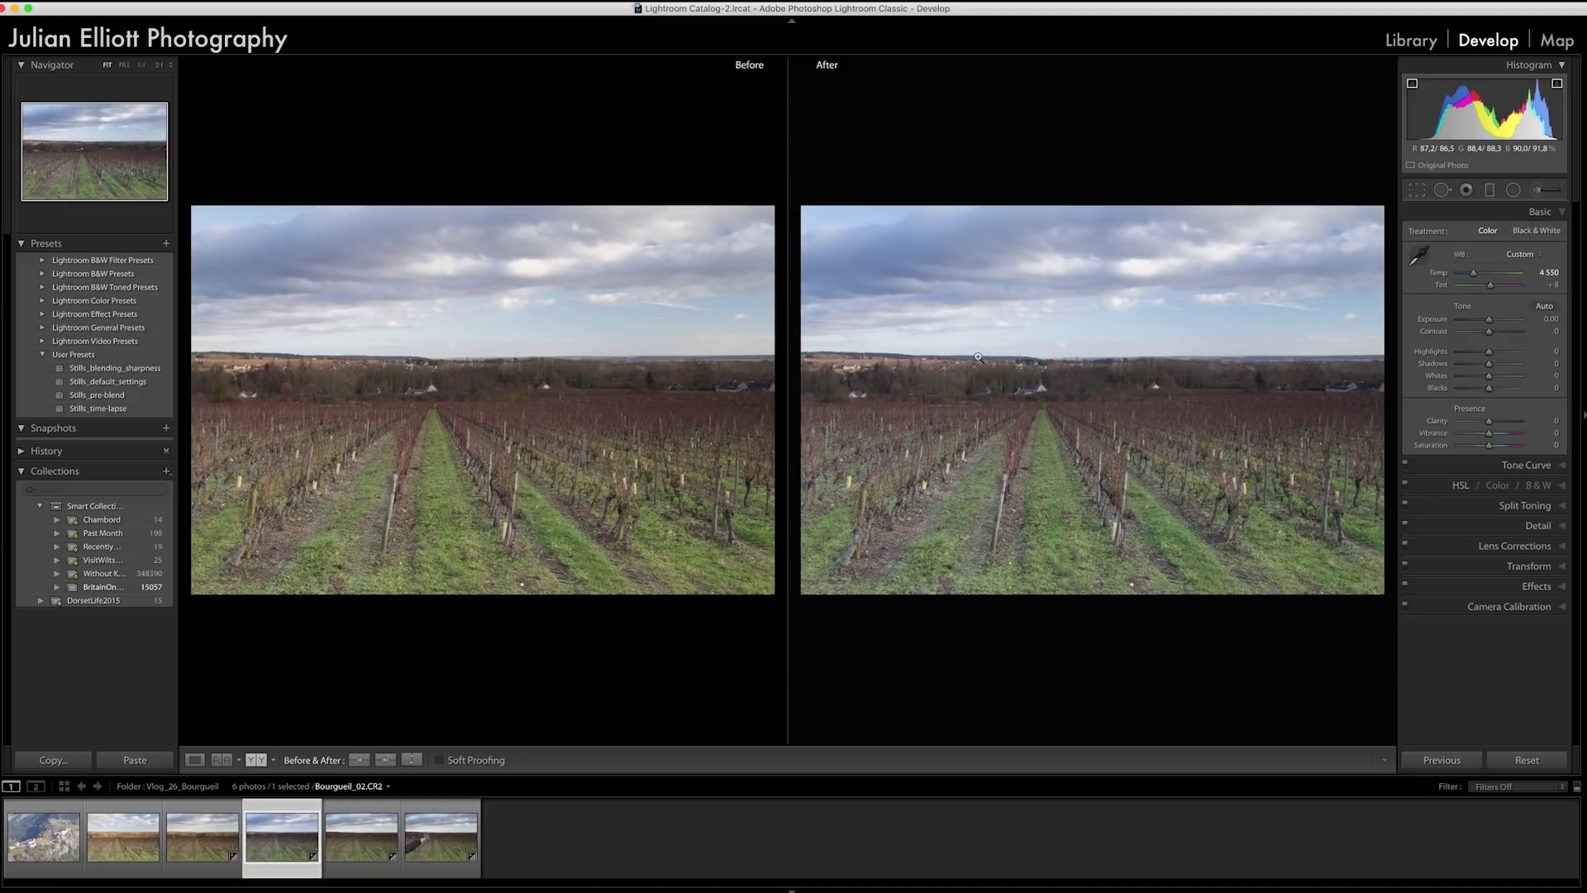
Return to the single-photo view, try lowering Blacks to −48 to reveal the darkest areas of the vineyard, and reset Blacks.
key(y)
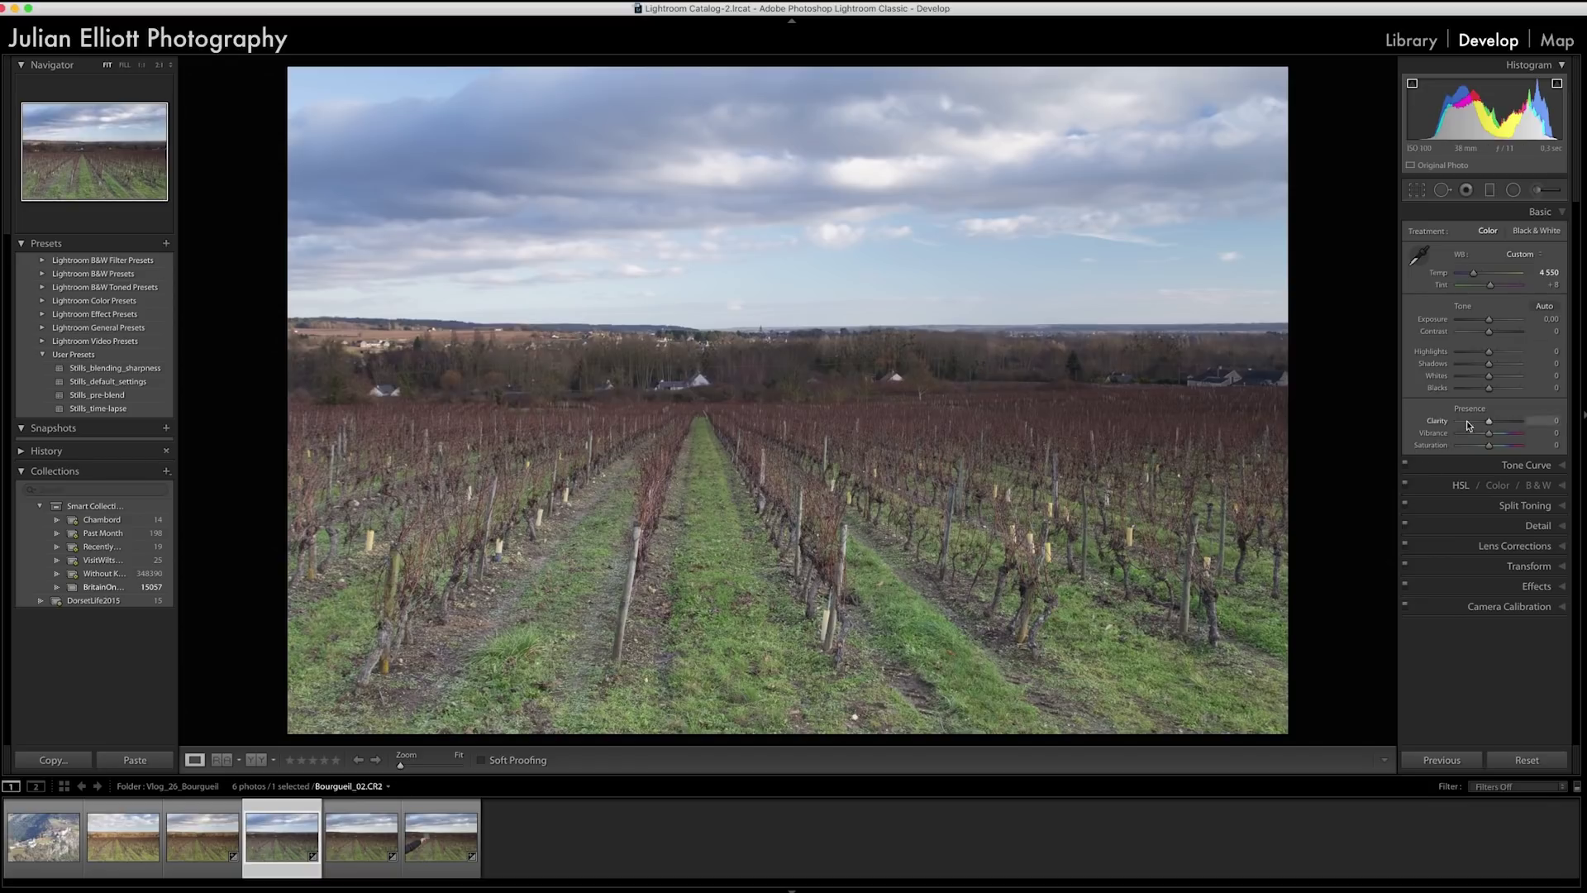
drag(1490, 391, 1472, 392)
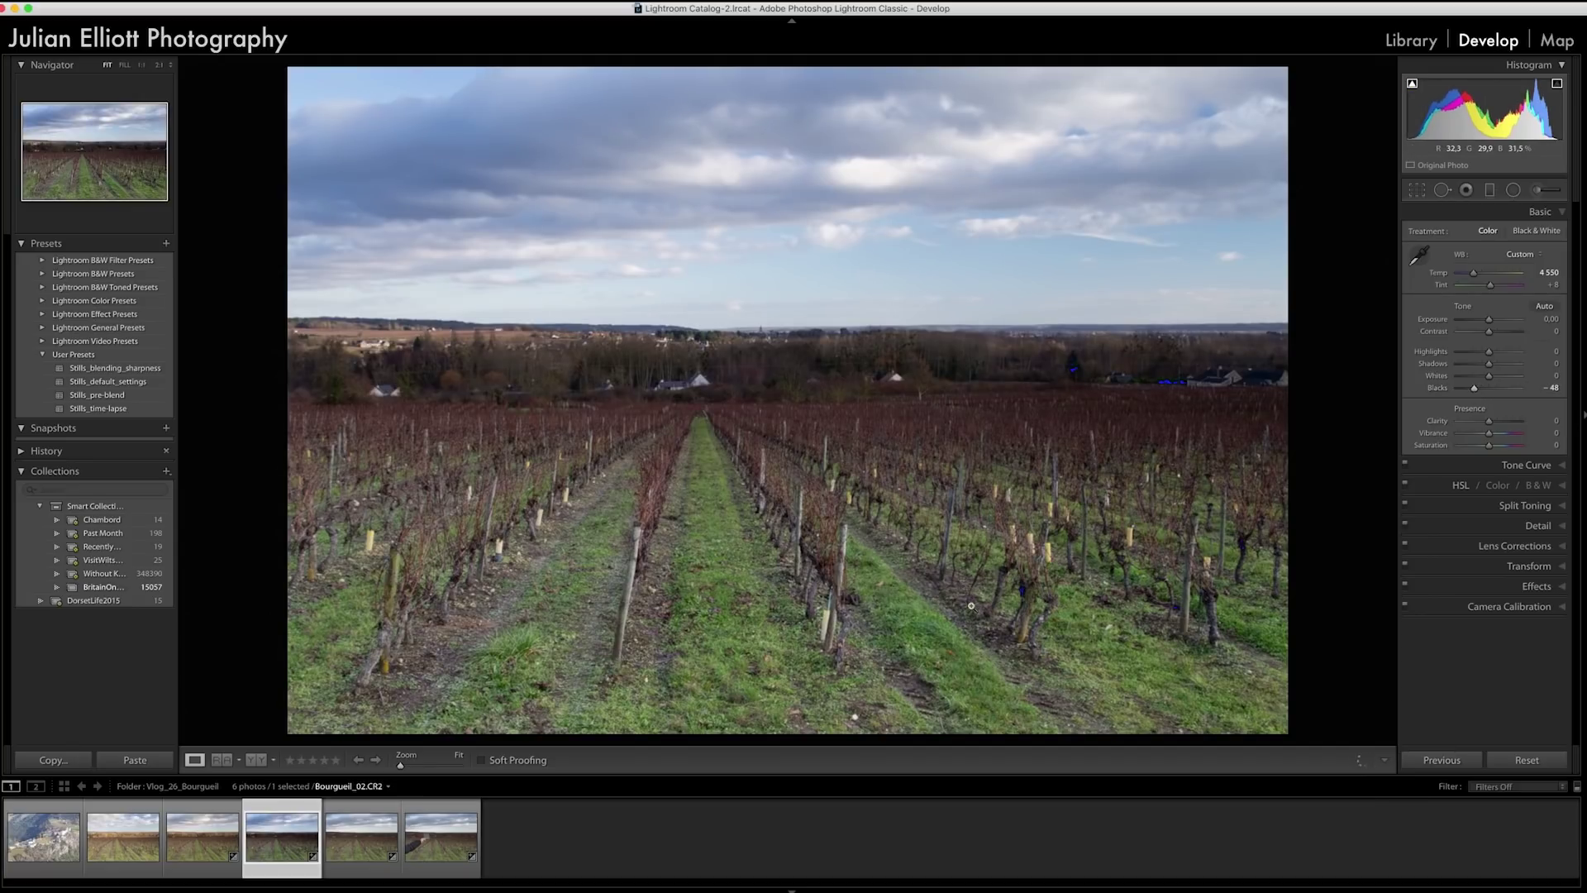
double_click(1439, 388)
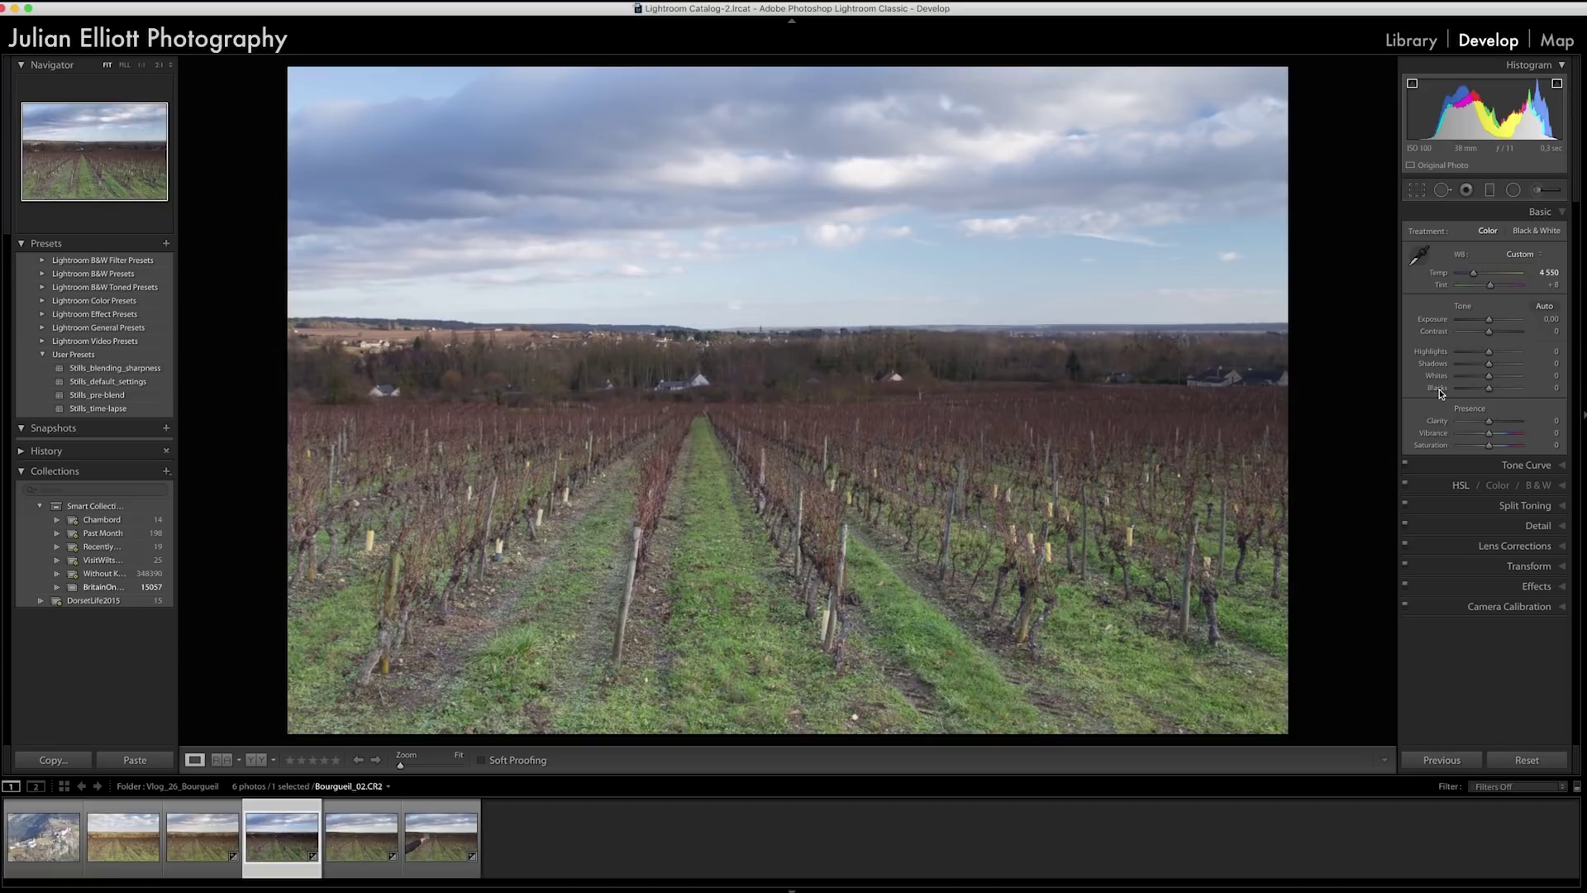
Find the dark patch on the foreground vine trunk and open the Tone Curve's point curve for the blue channel.
click(1024, 585)
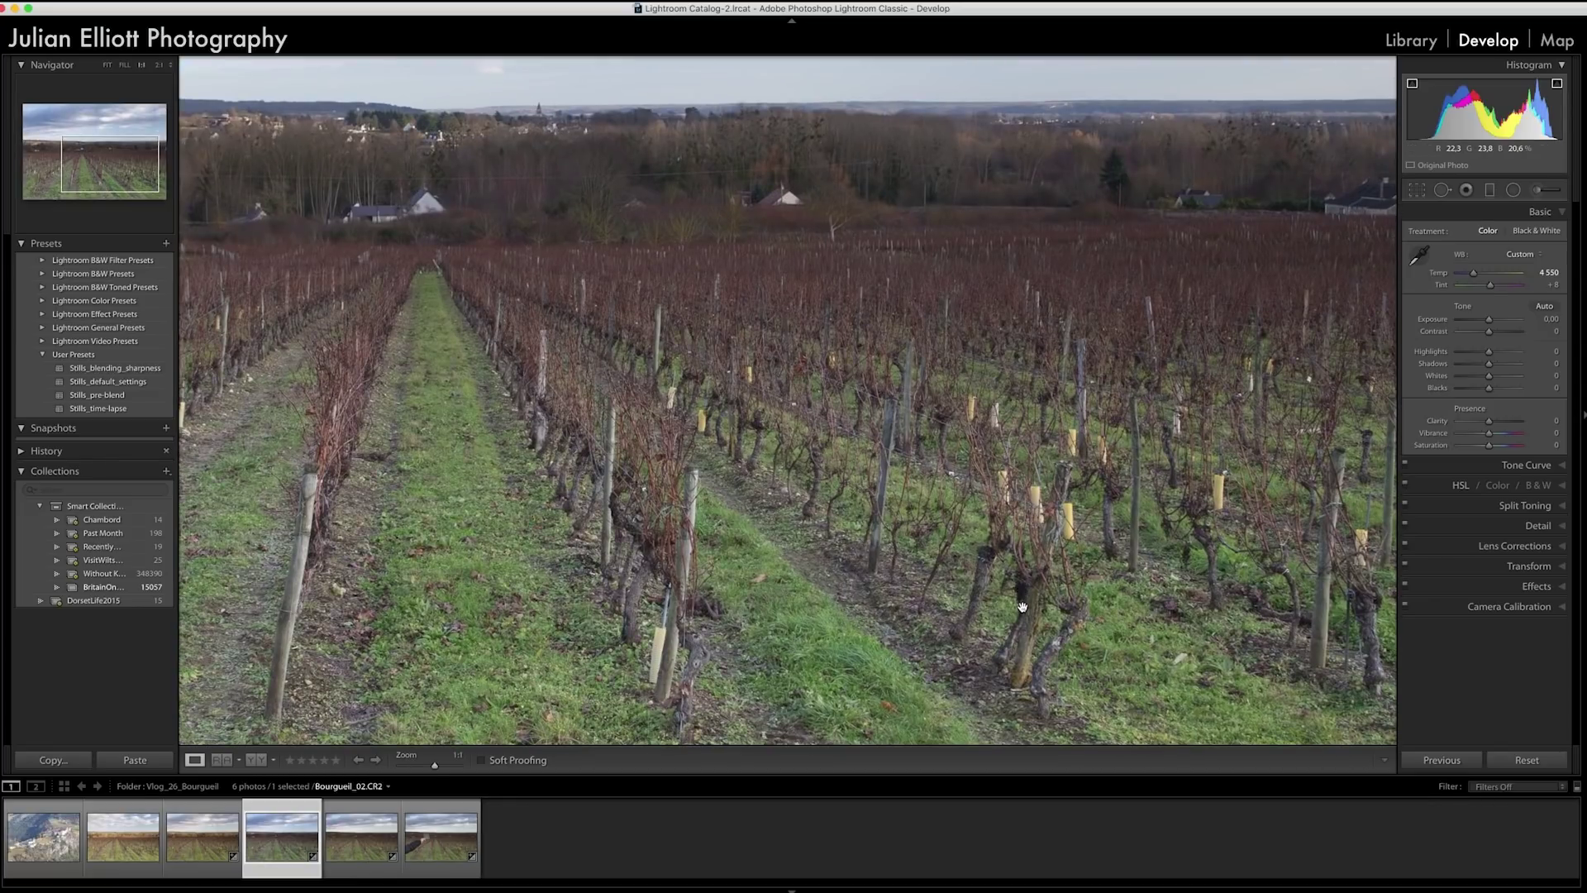
drag(433, 767, 444, 772)
drag(1033, 628, 590, 268)
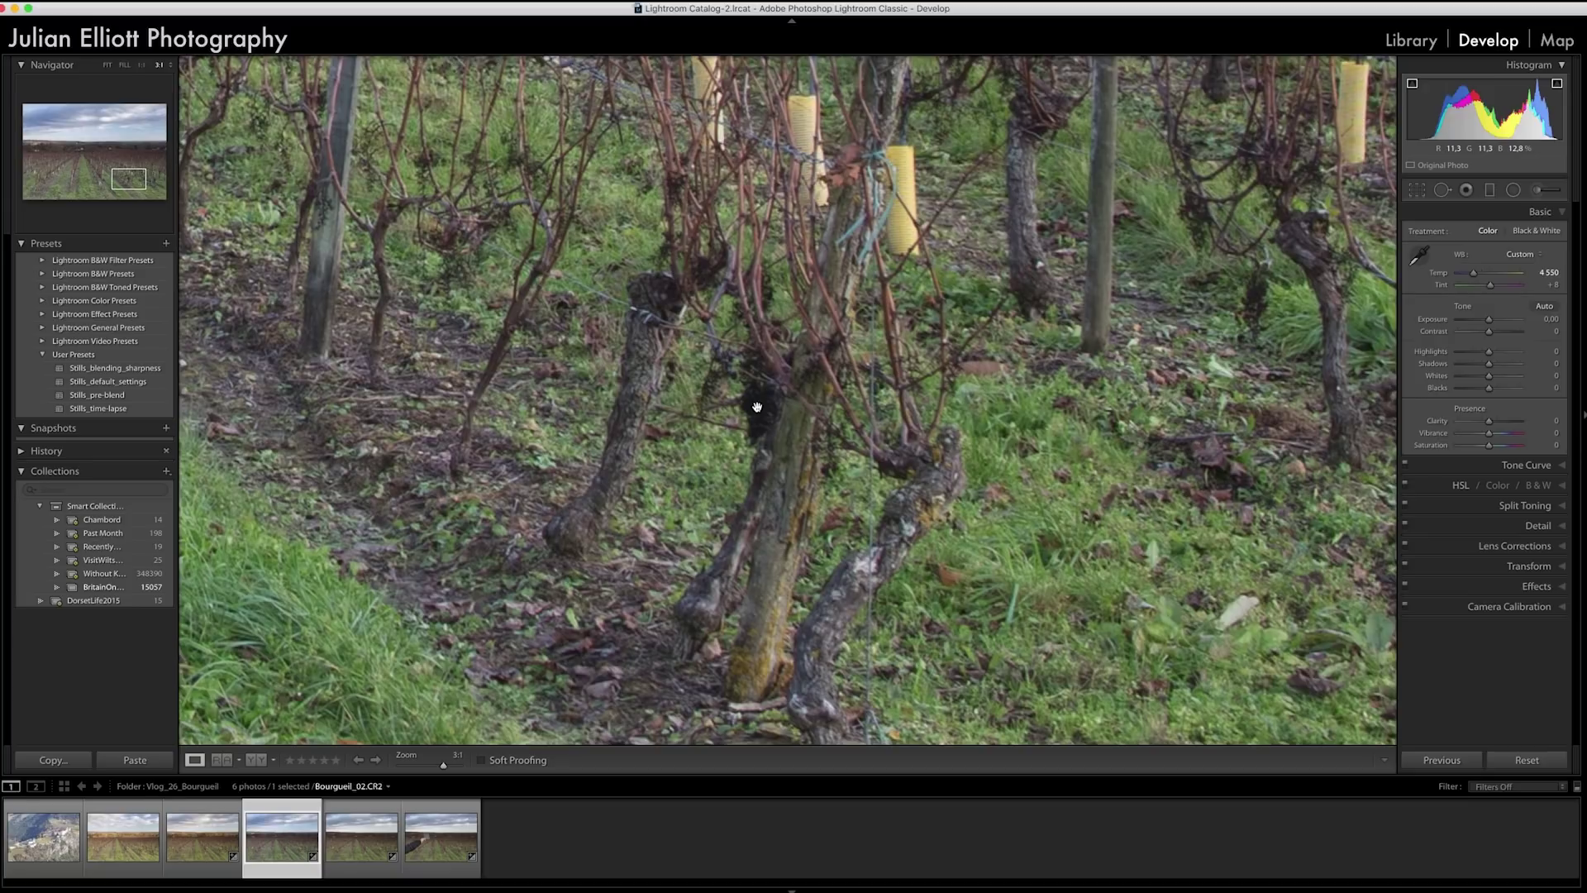
click(1475, 465)
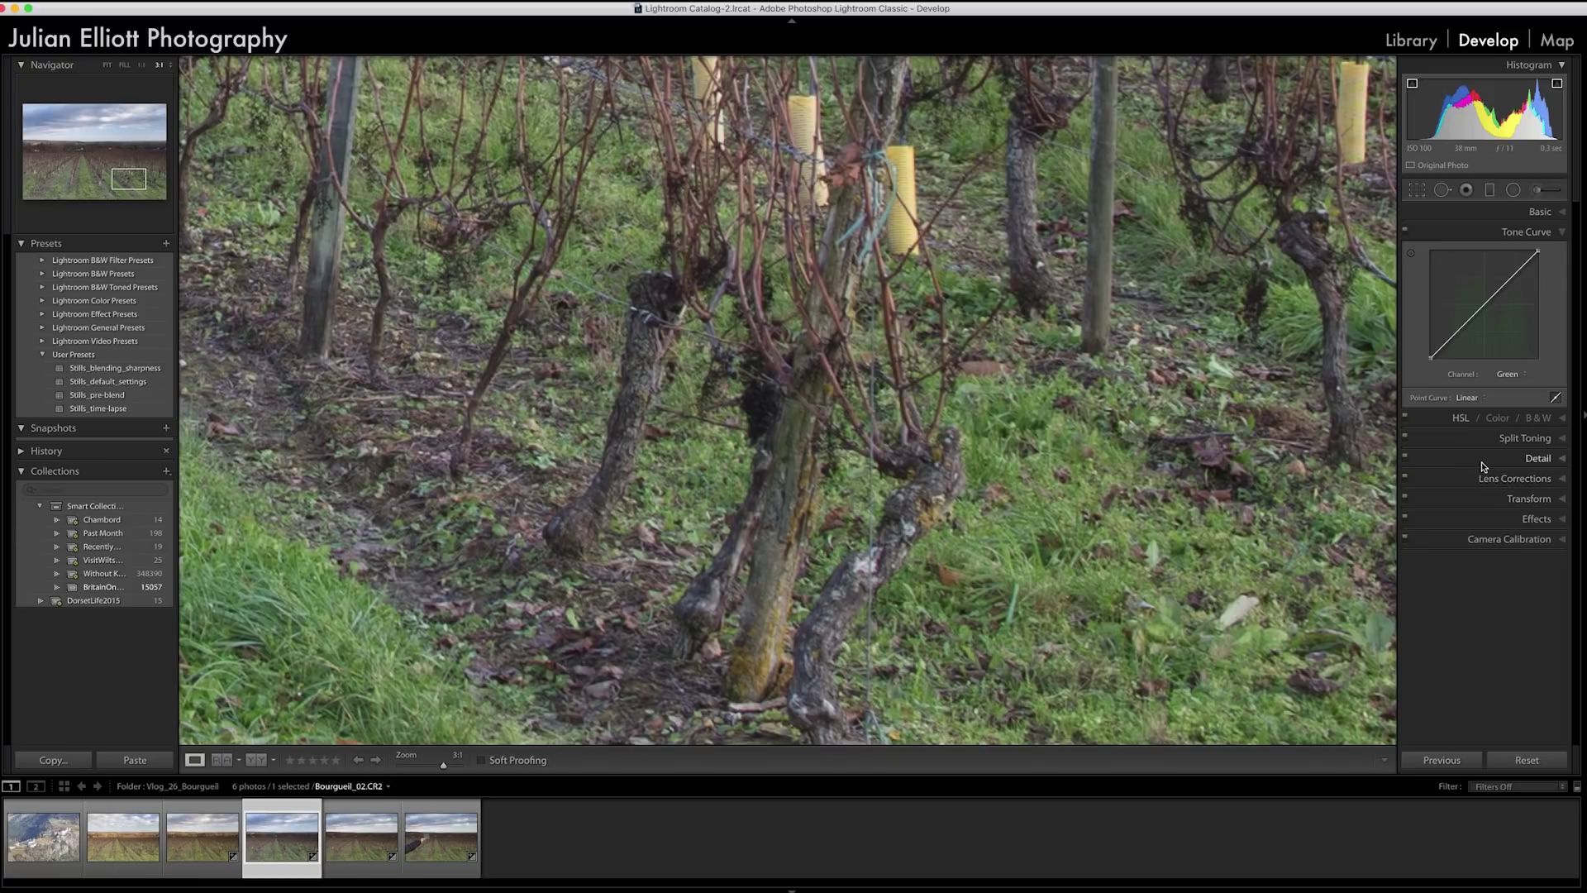
click(1506, 373)
click(1508, 383)
click(1554, 399)
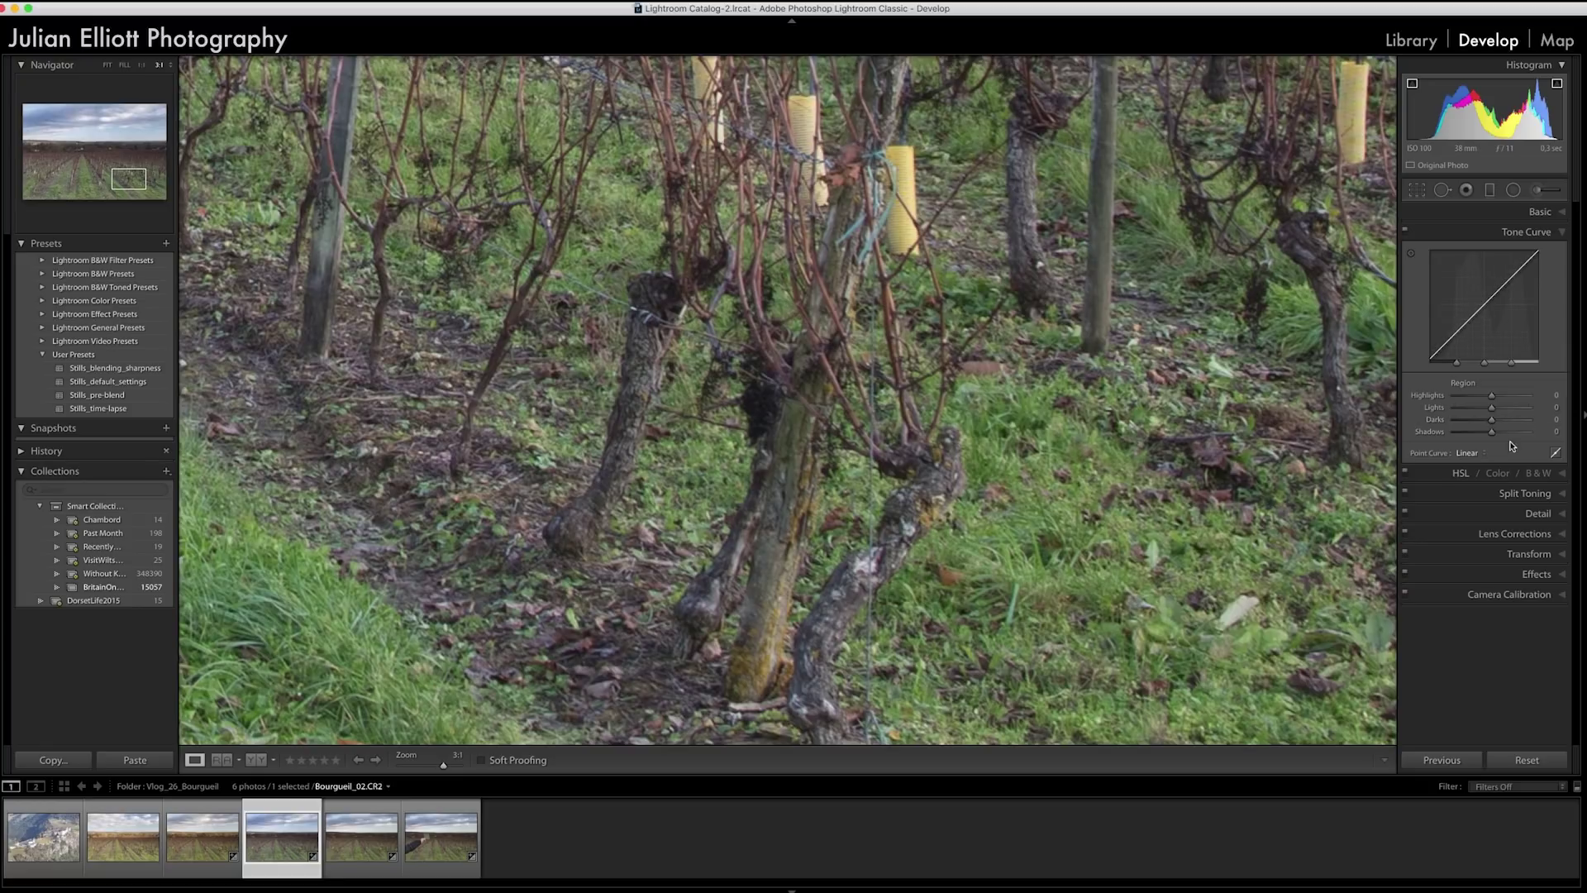
click(1554, 452)
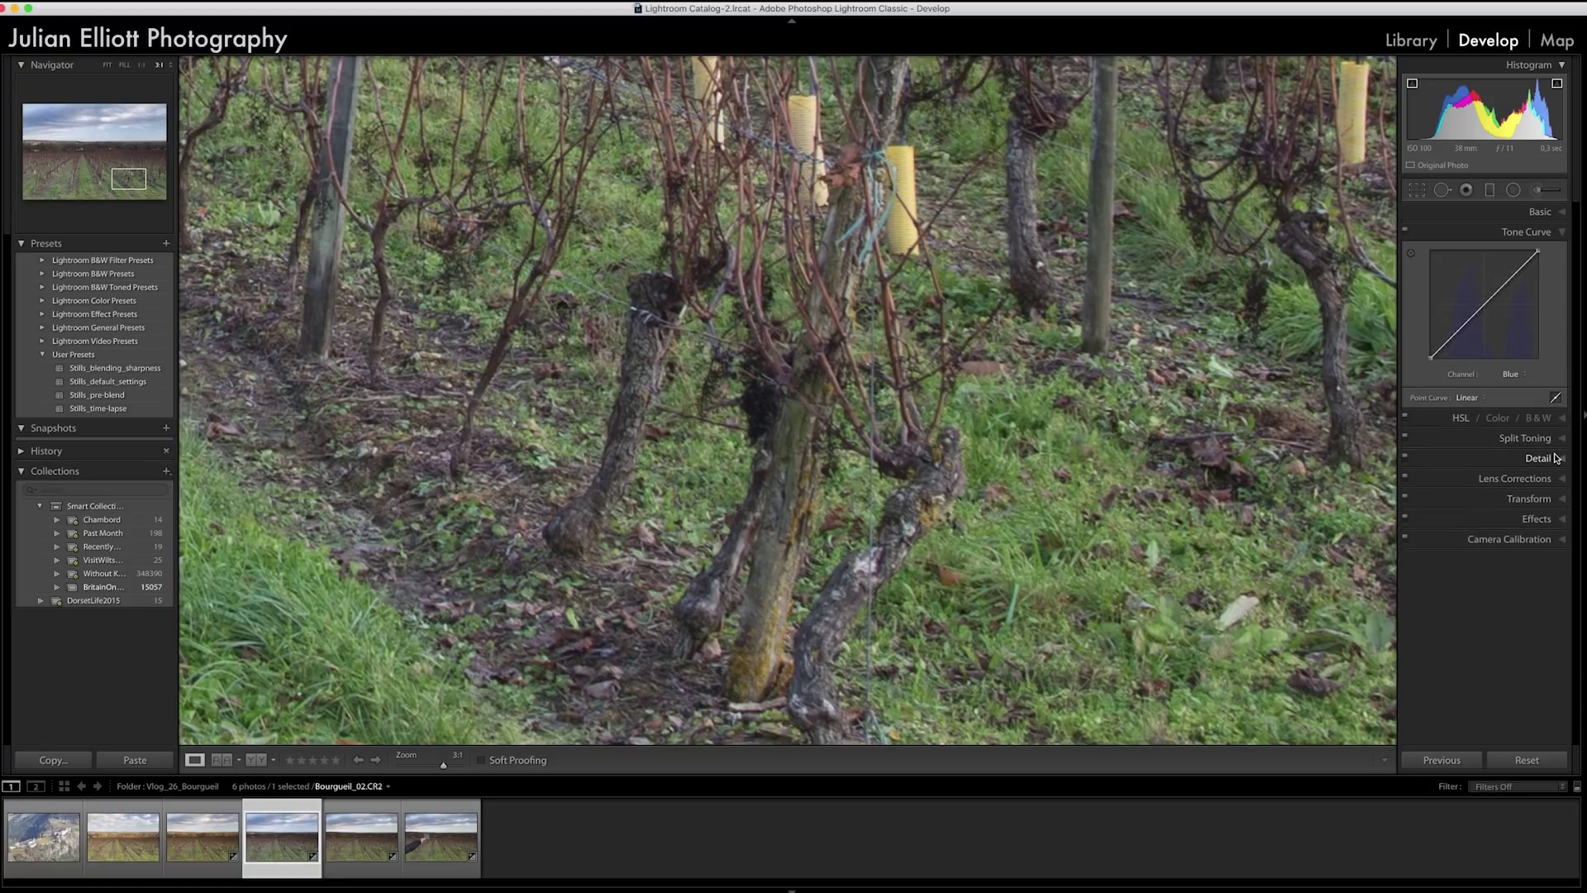
Target the dark patch on the vine trunk and lower its blue curve point to about 11.8% to neutralize the shadows.
click(1512, 374)
click(1415, 294)
click(1411, 254)
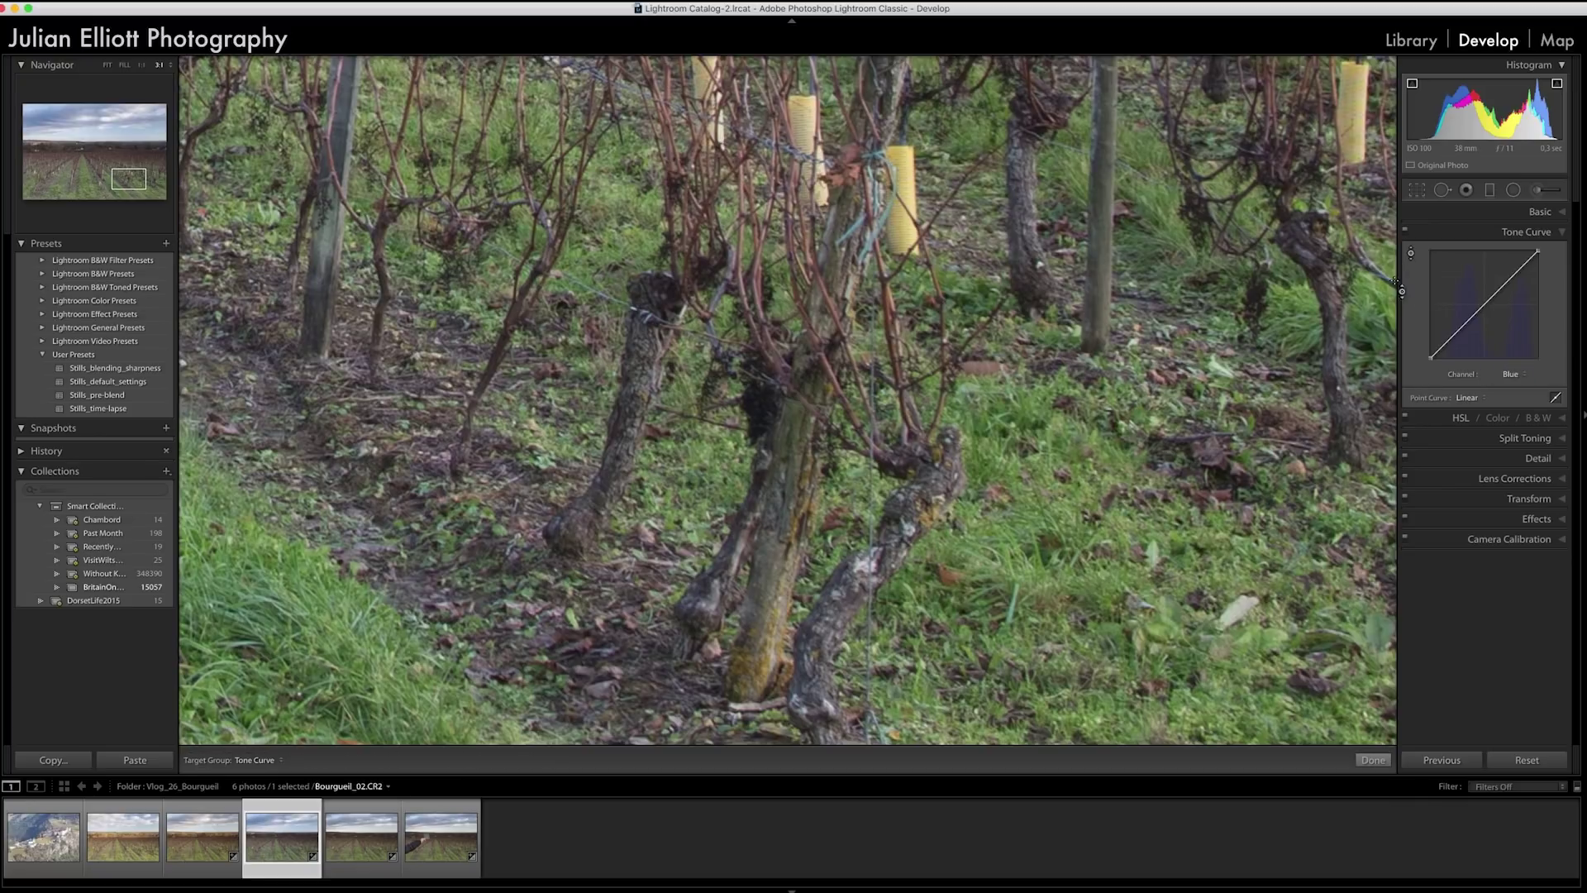
click(759, 410)
drag(759, 410, 759, 420)
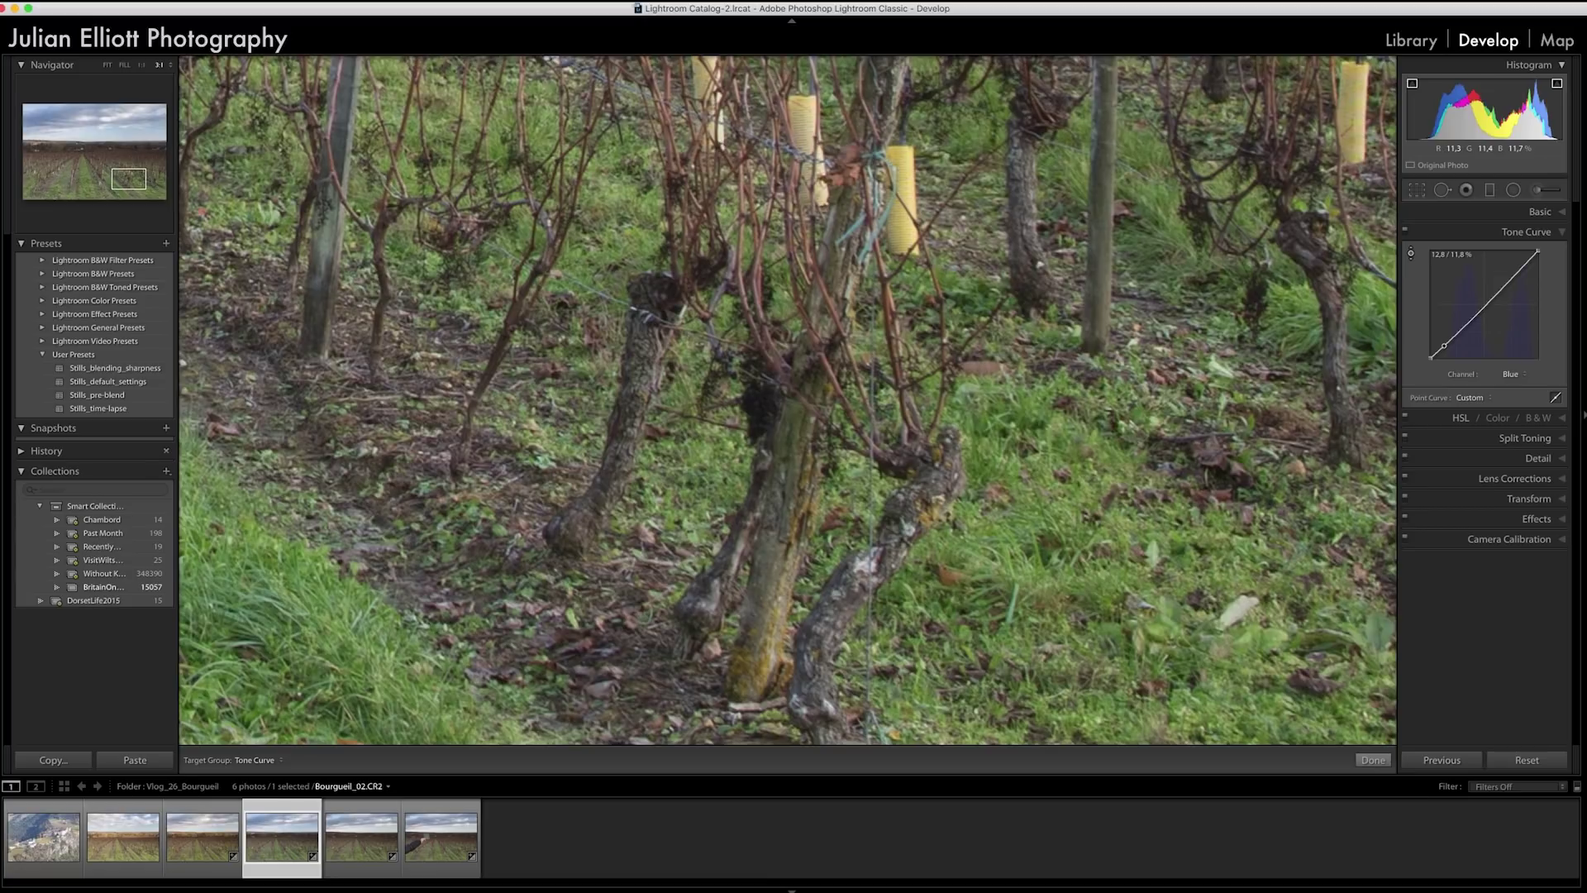
drag(759, 420, 759, 409)
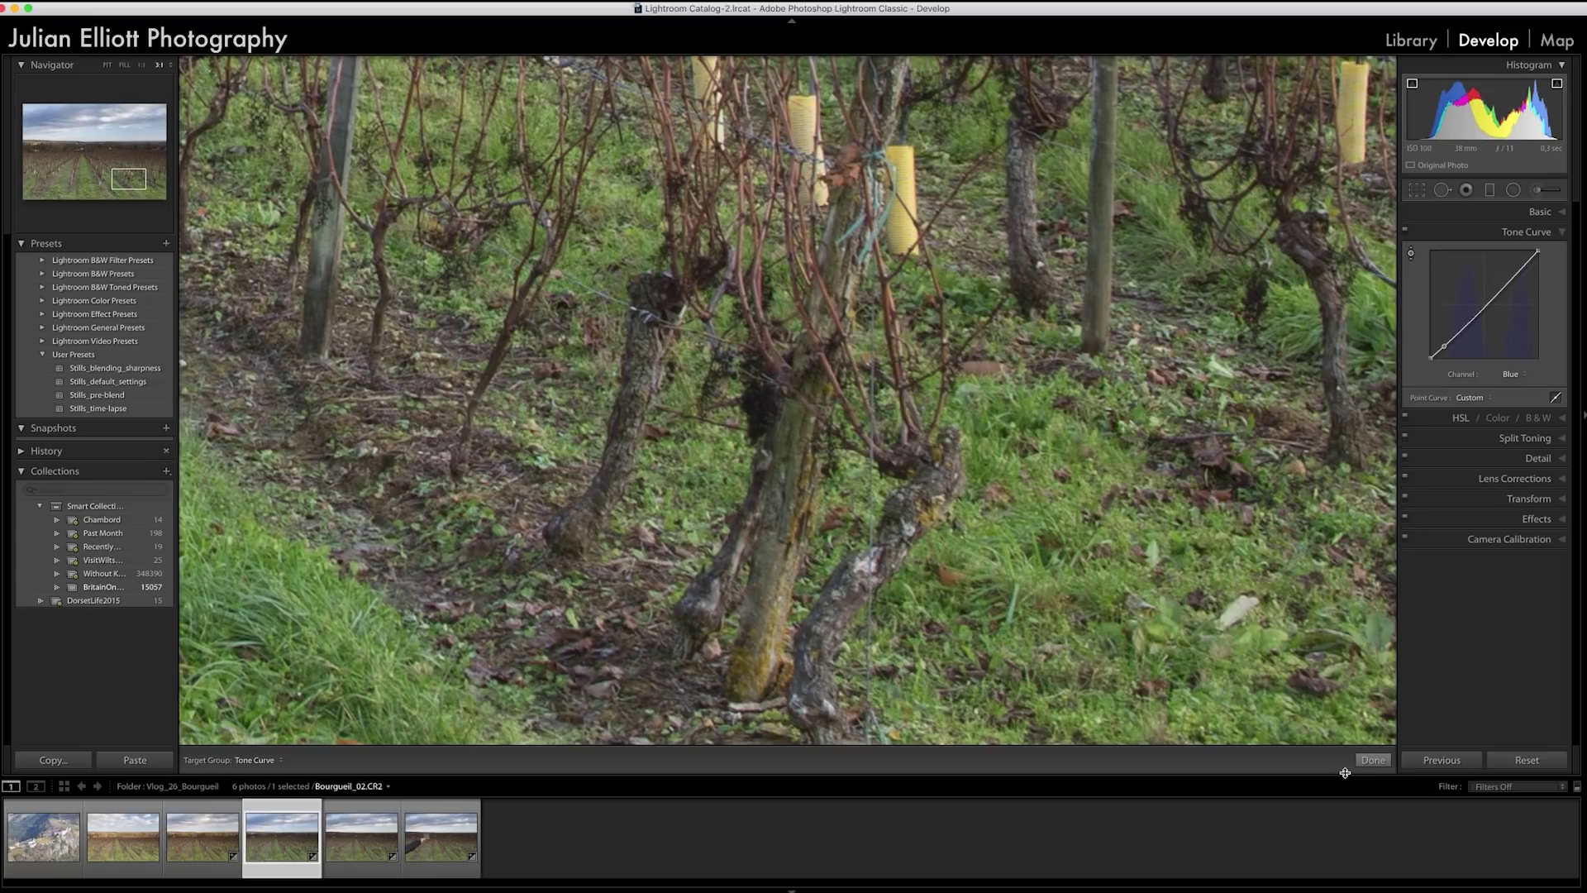
click(1373, 759)
Compare the whole vineyard photo before and after the curve correction, and warm its color temperature to 5,341.
click(1067, 513)
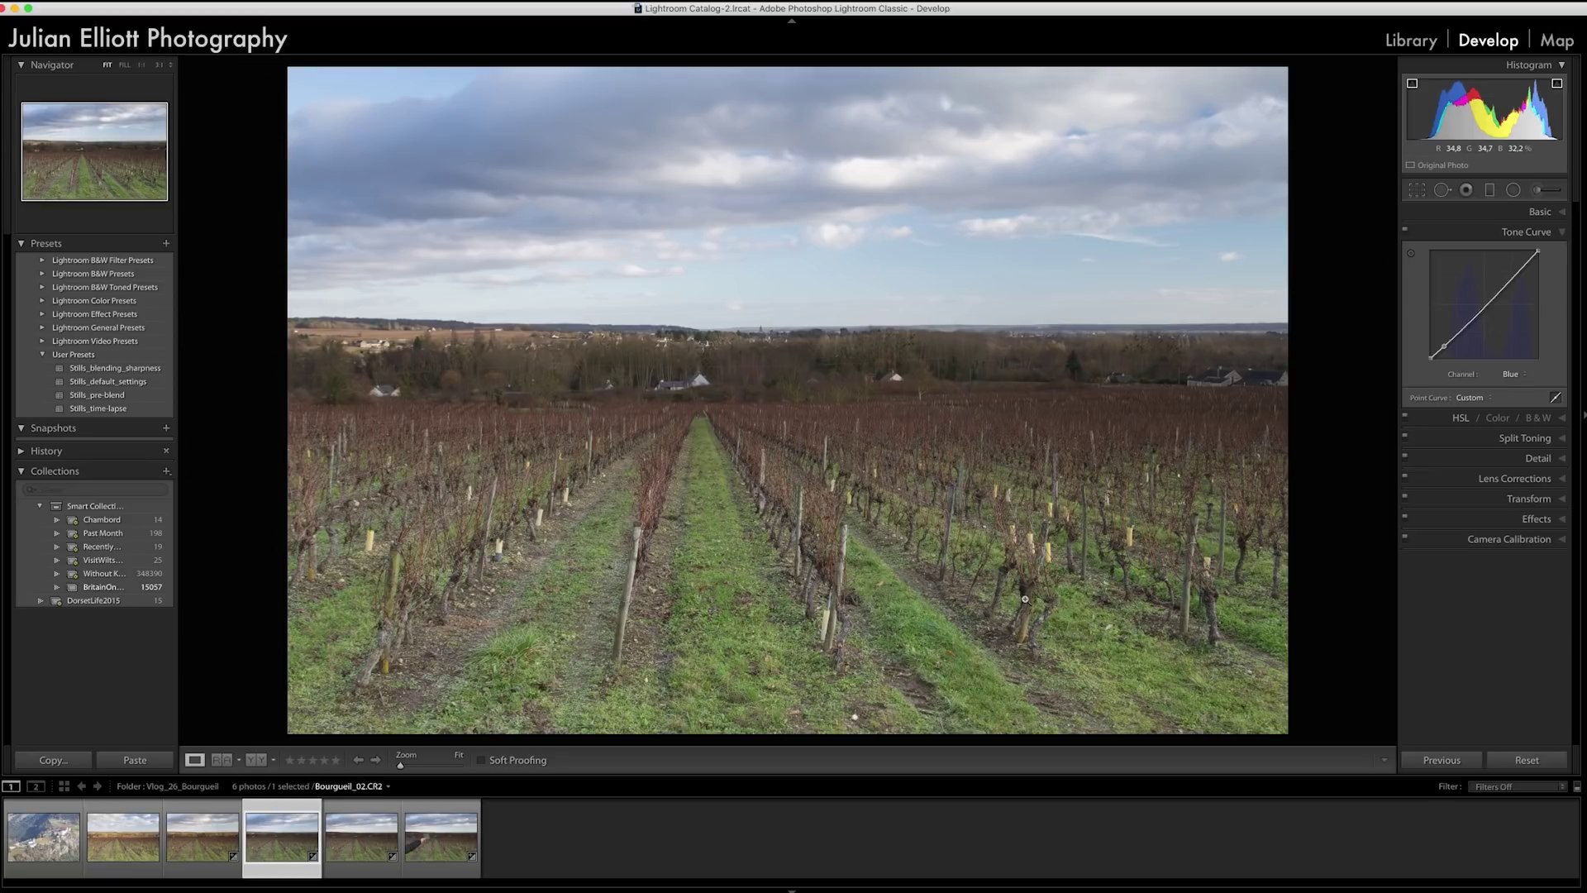
key(y)
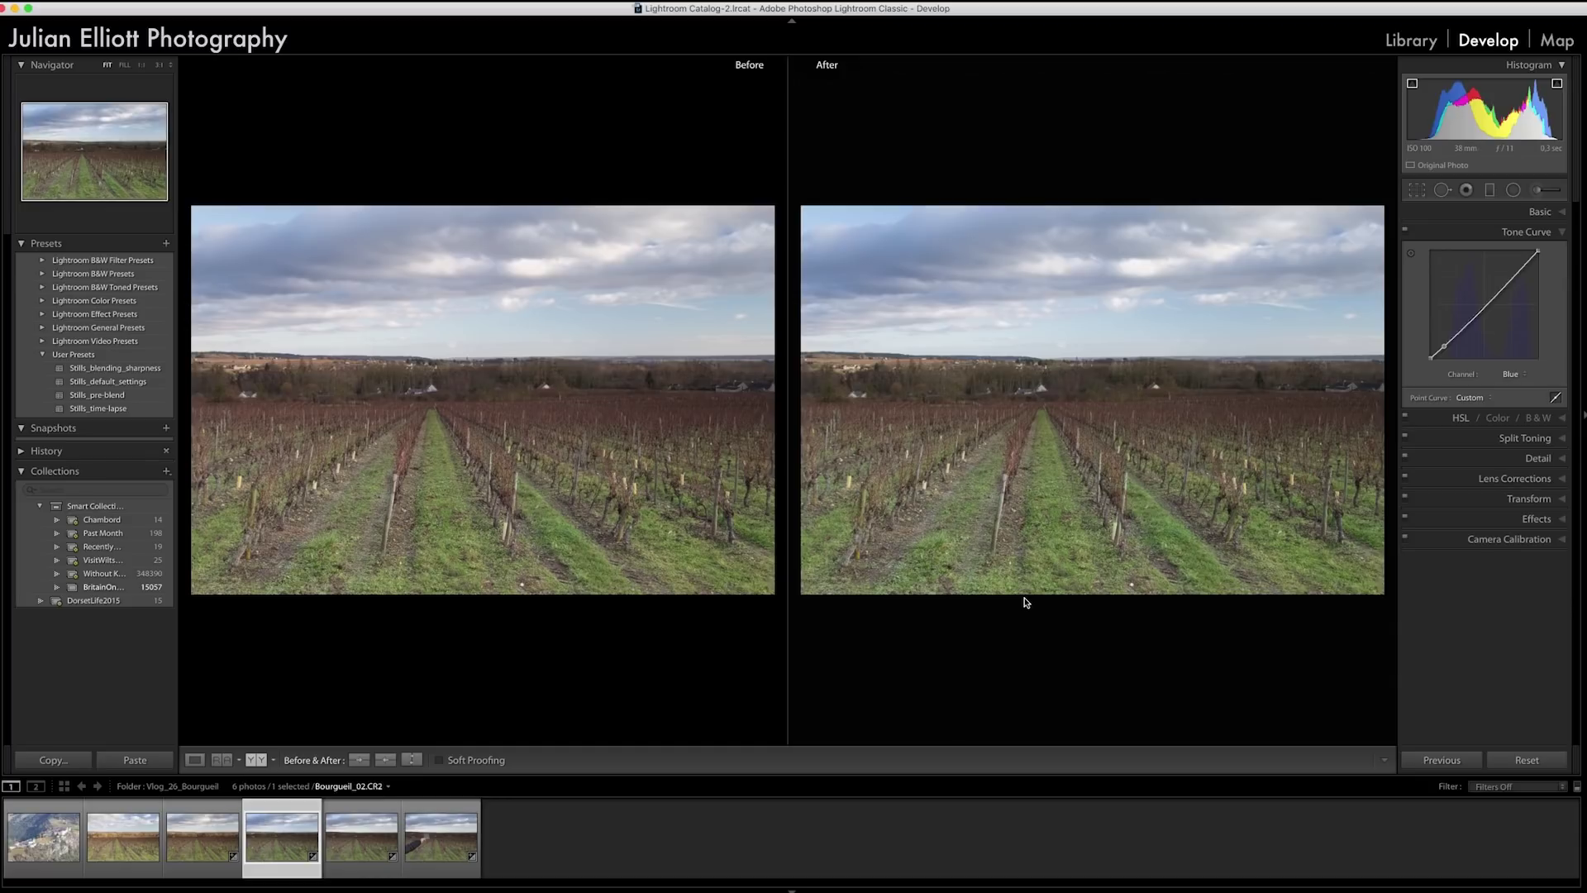
key(y)
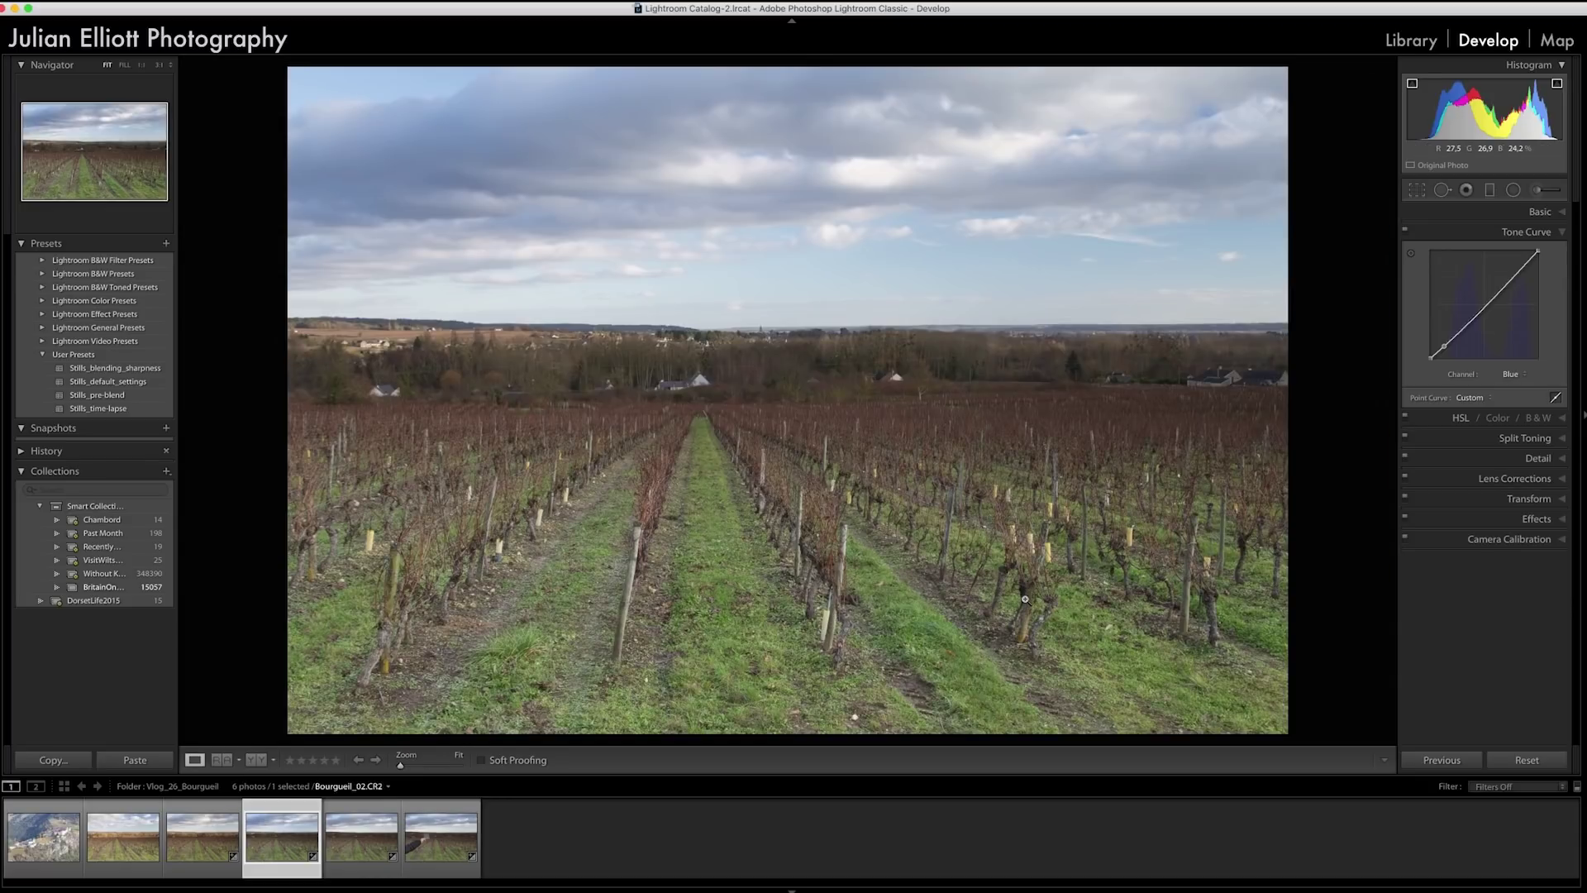
click(1471, 213)
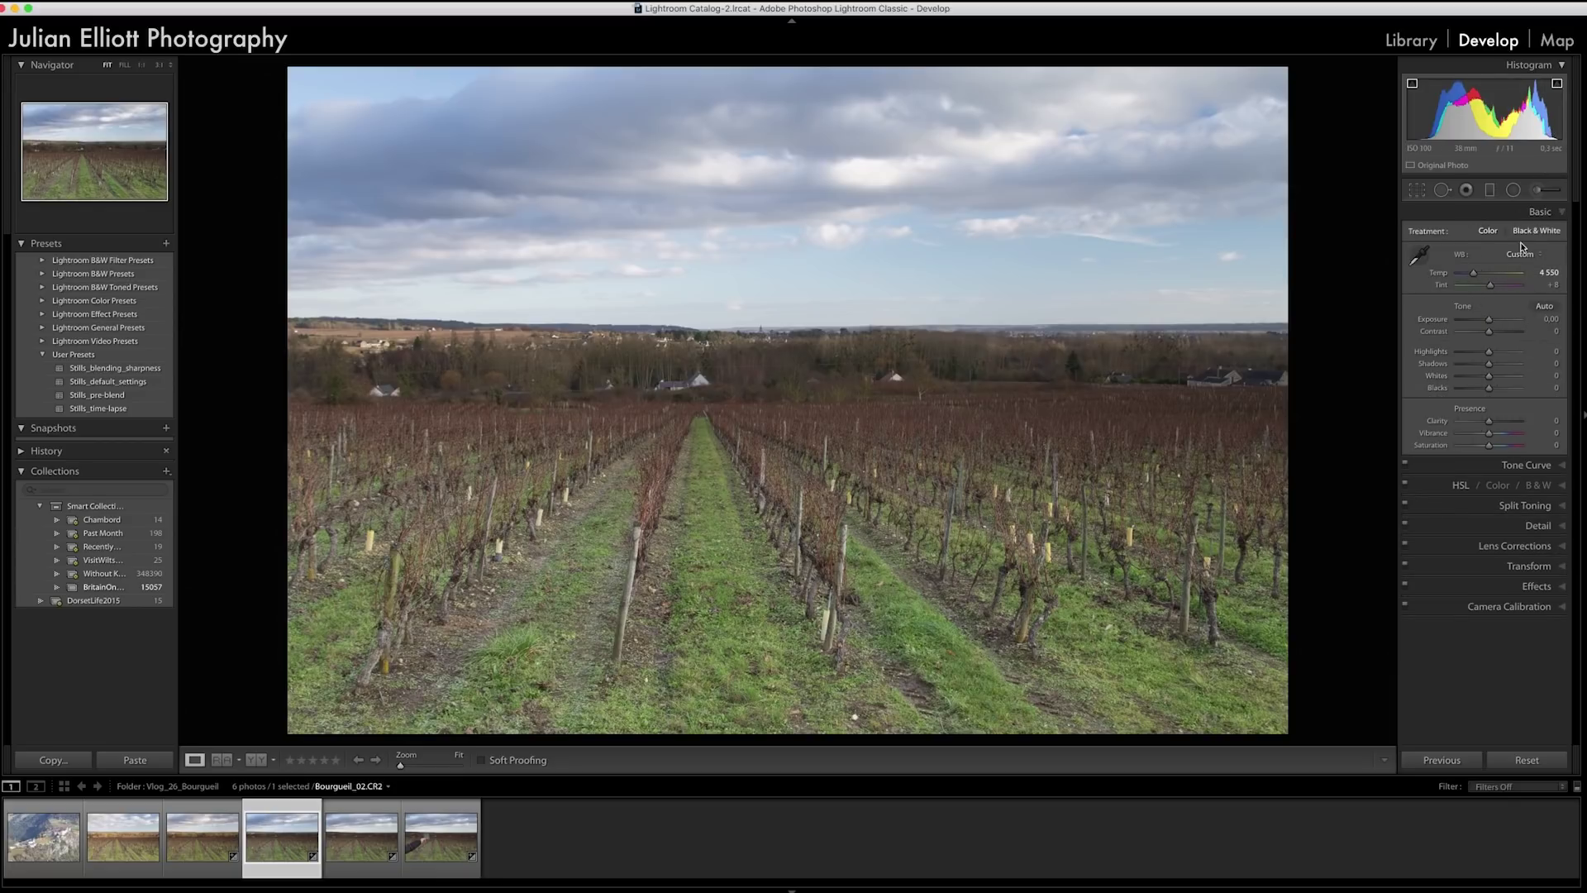
drag(1478, 276, 1482, 277)
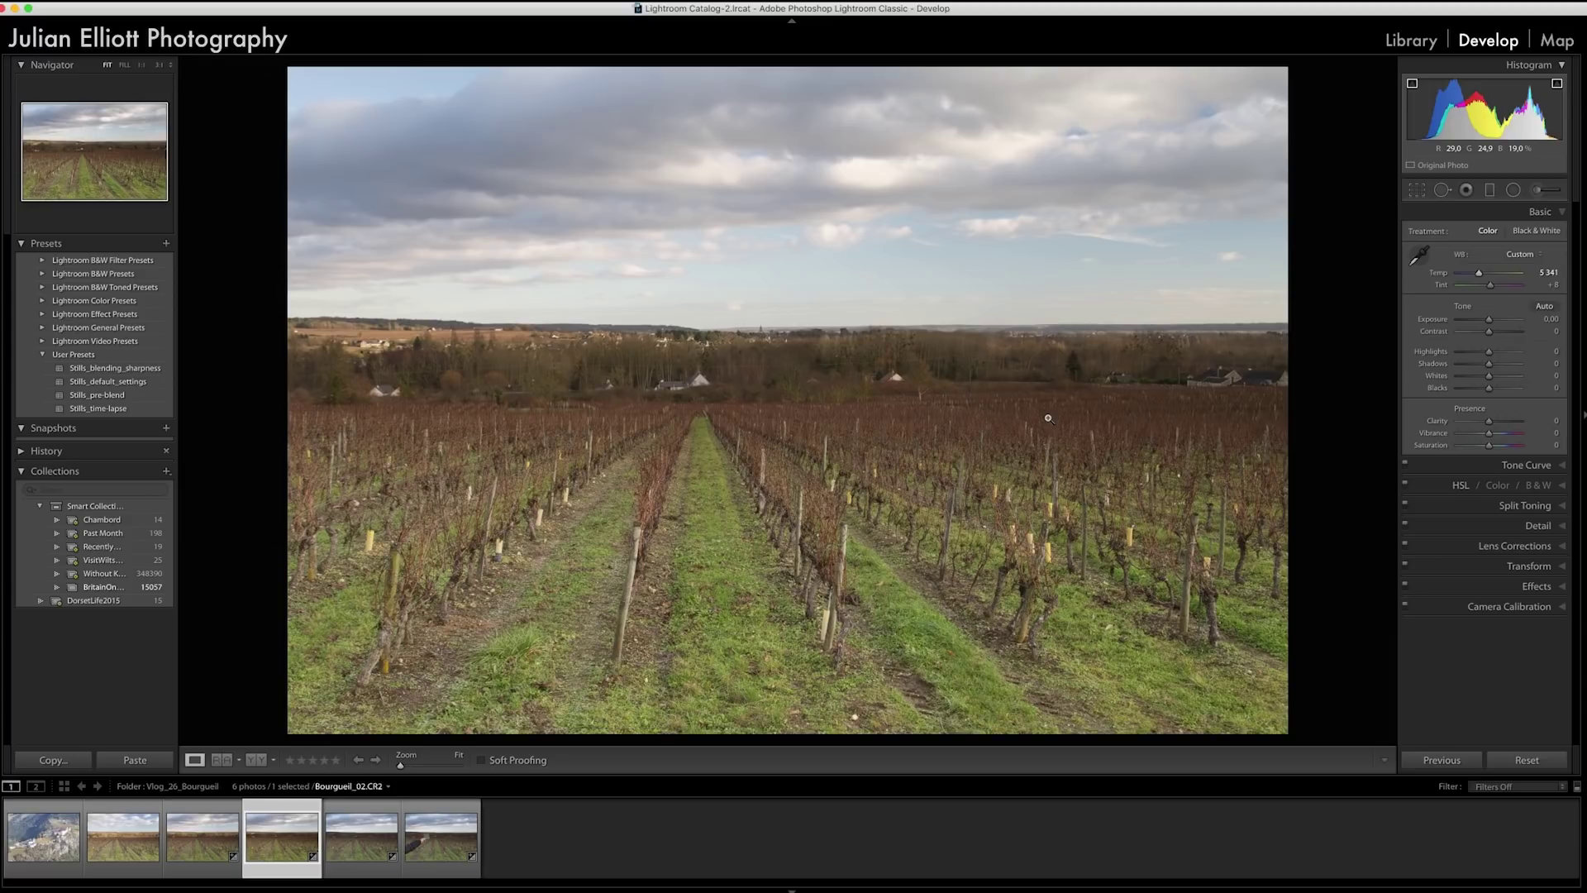
Select Abbey_Saben.CR2, try raising its Whites to +23 to reveal the brightest areas, and reset Whites.
click(47, 810)
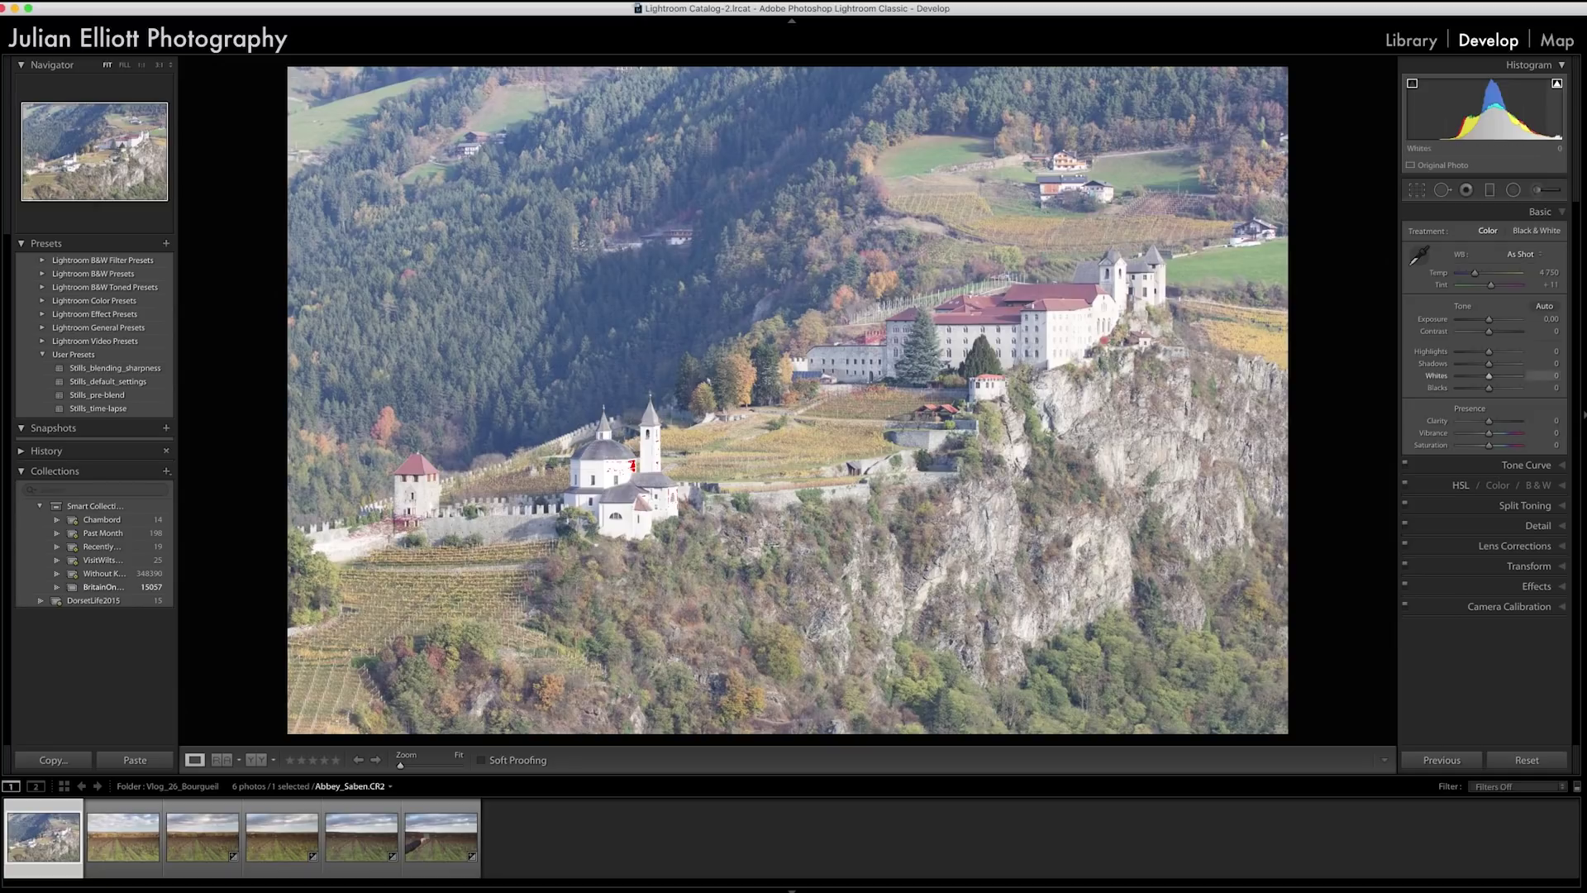
drag(1489, 380, 1495, 376)
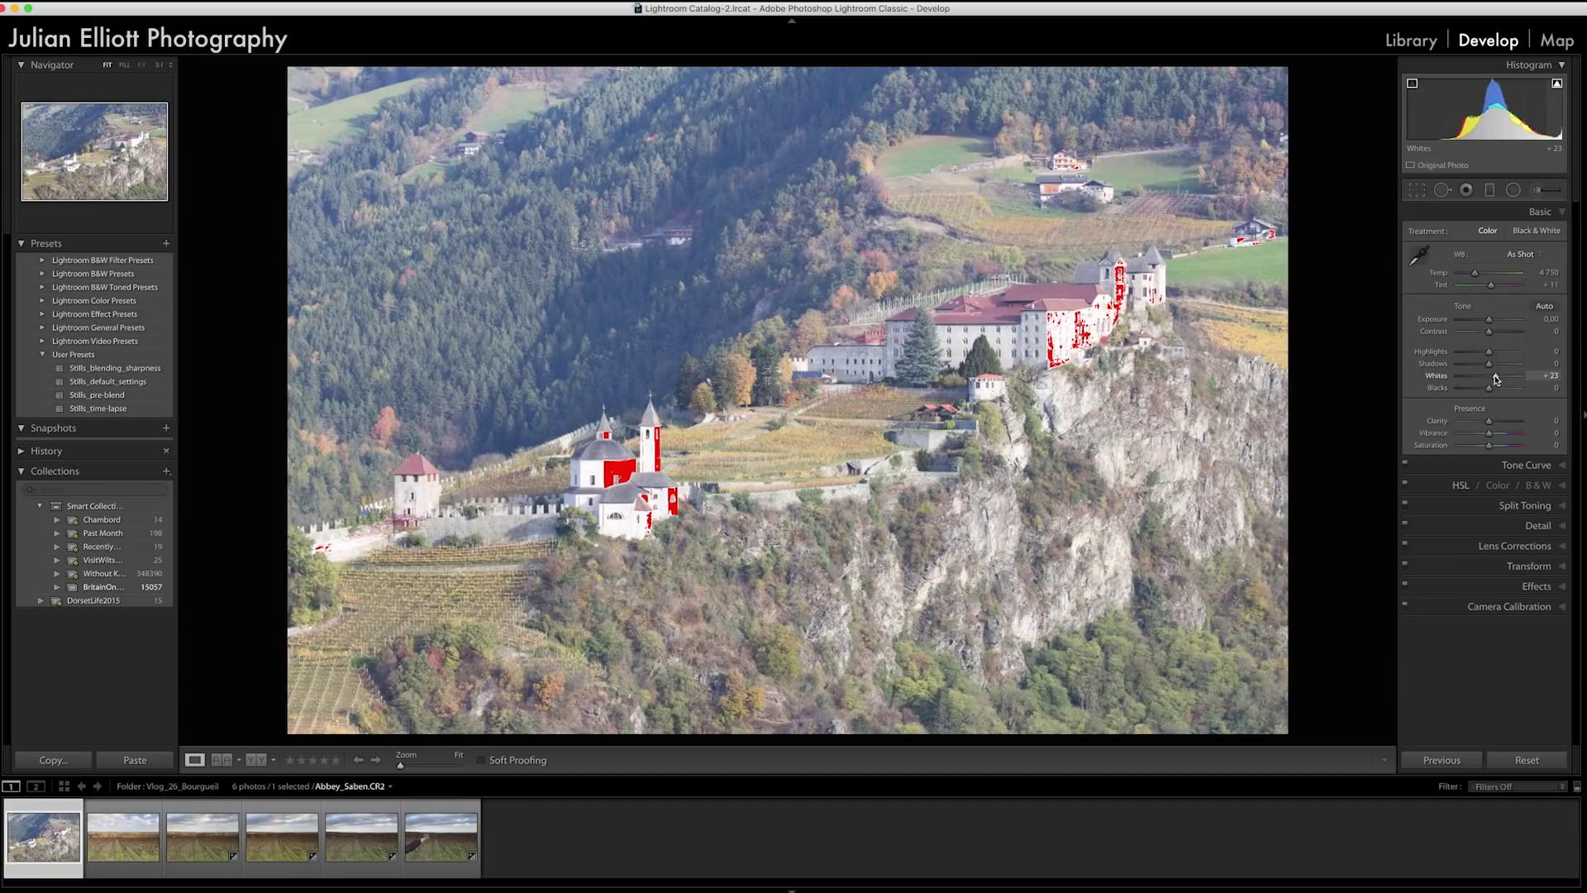
double_click(1448, 377)
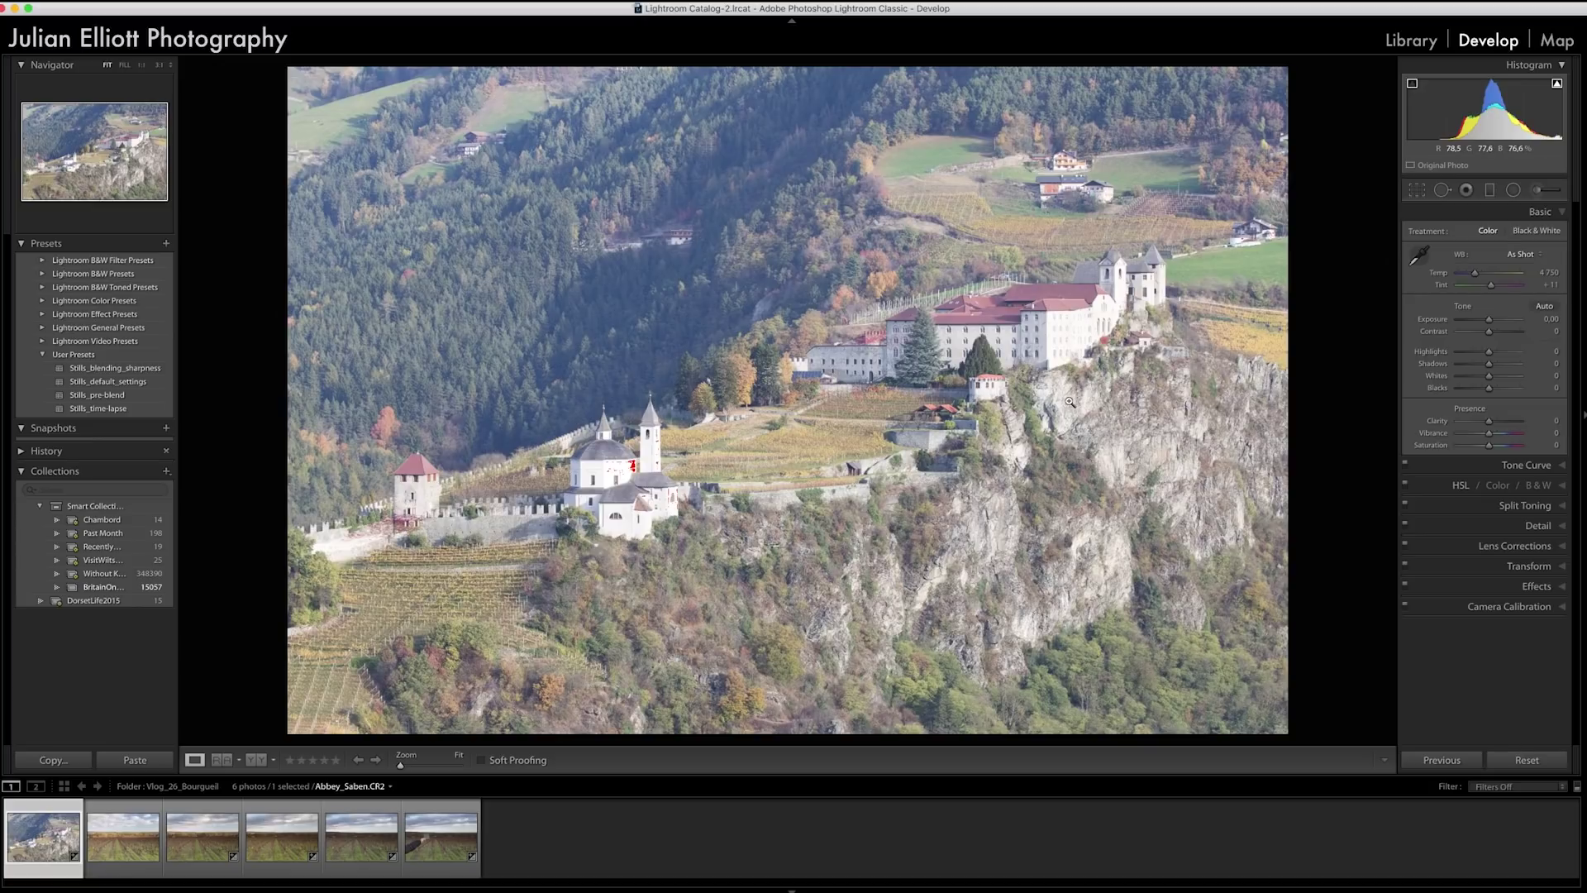
Lower the color temperature to 4,450 while checking RGB values on the pale cliff rock, and compare before and after side by side.
click(1418, 256)
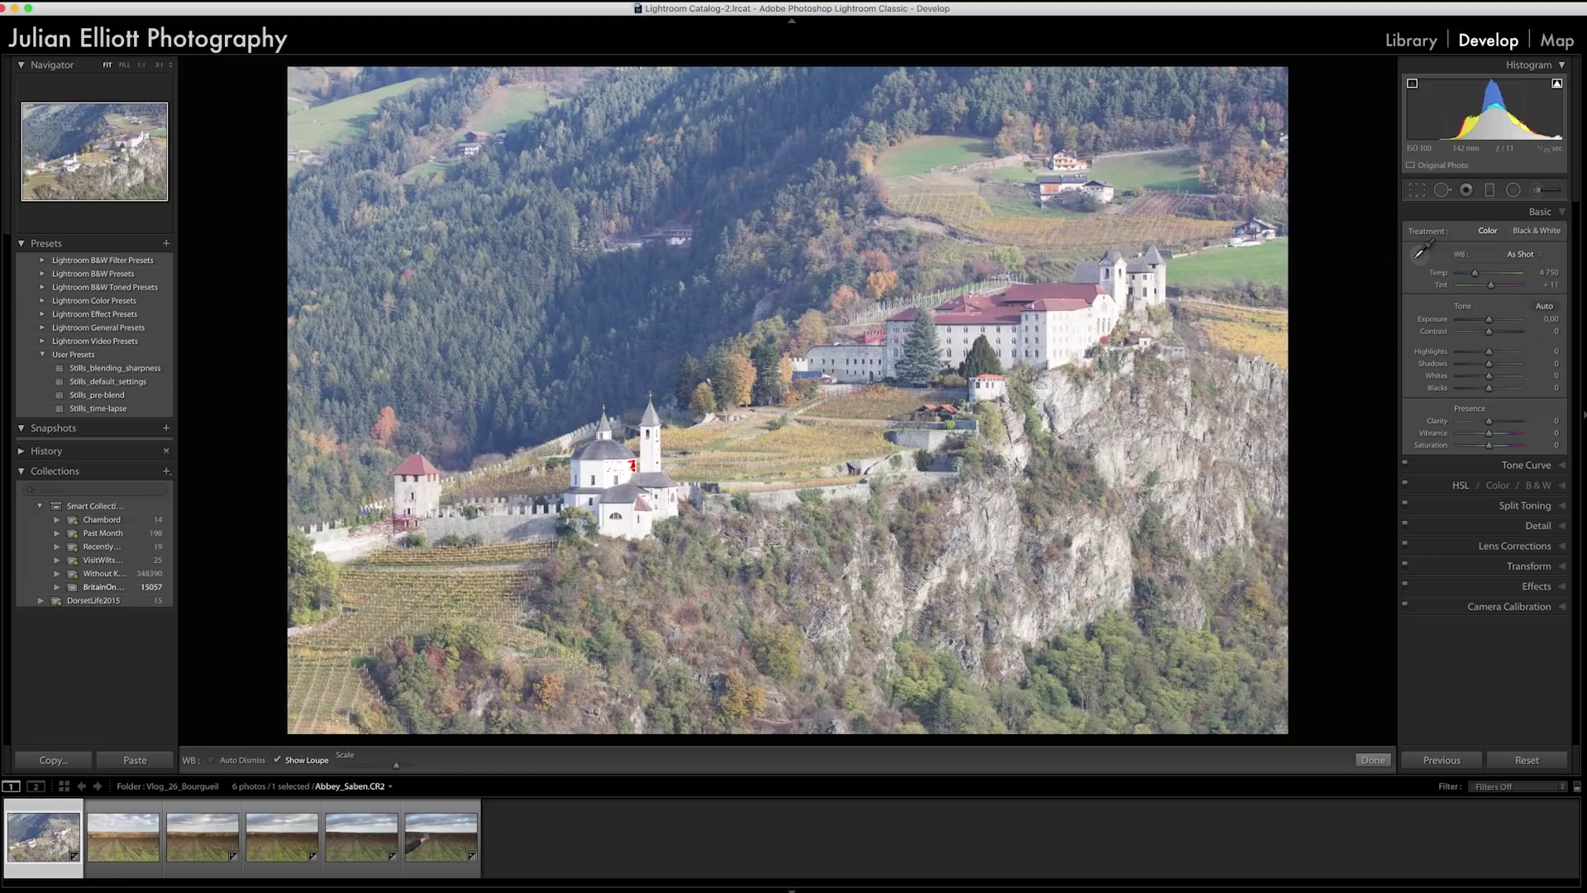
click(1547, 272)
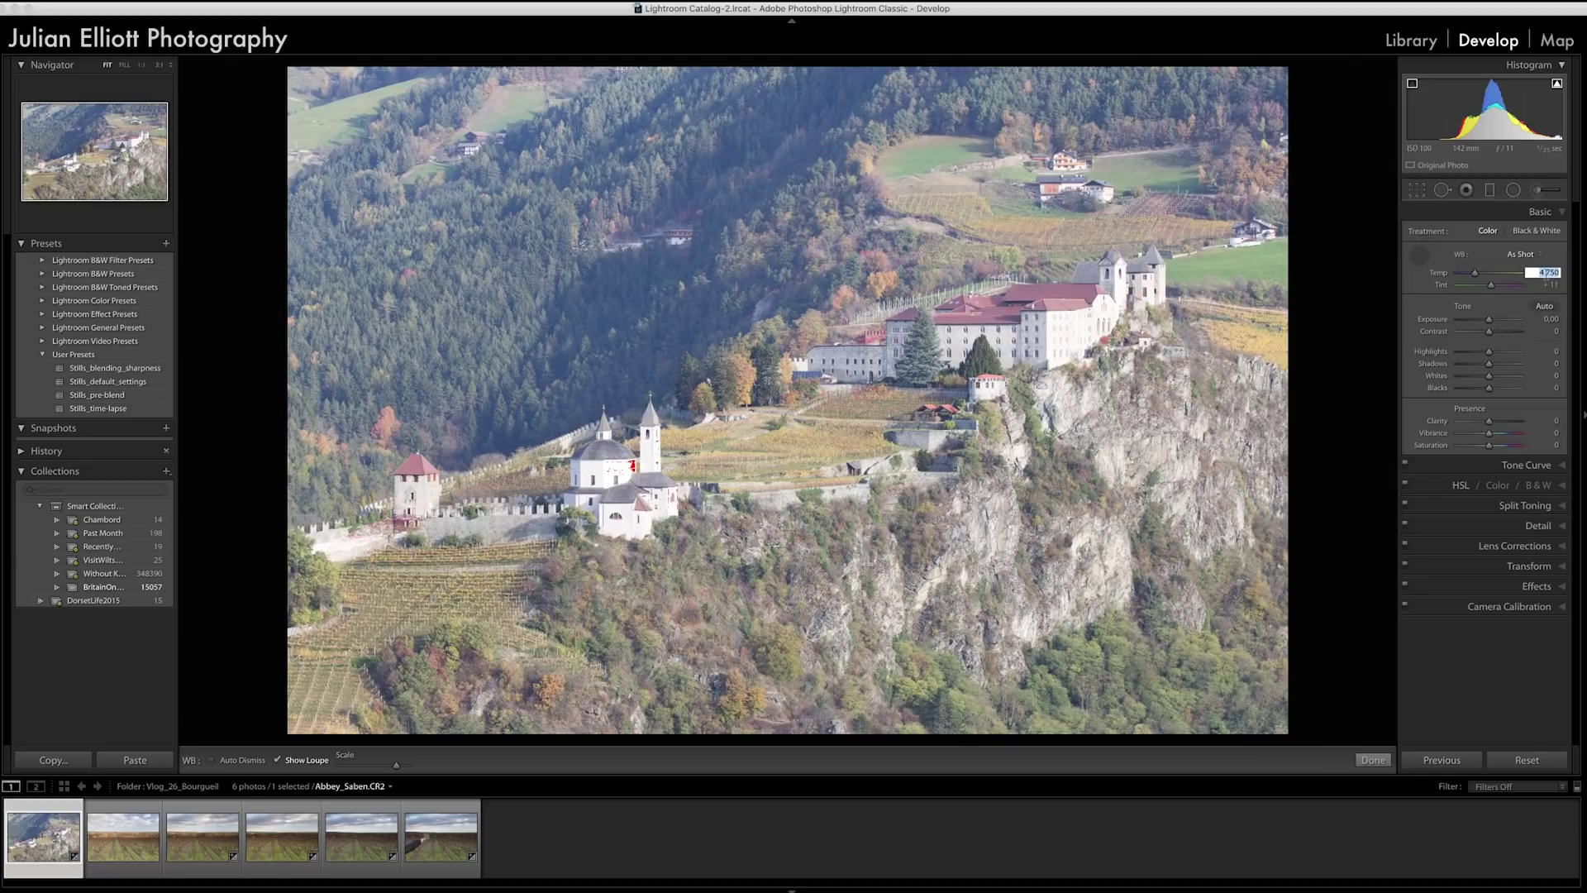
click(1065, 399)
click(1065, 399)
click(1066, 399)
click(1129, 479)
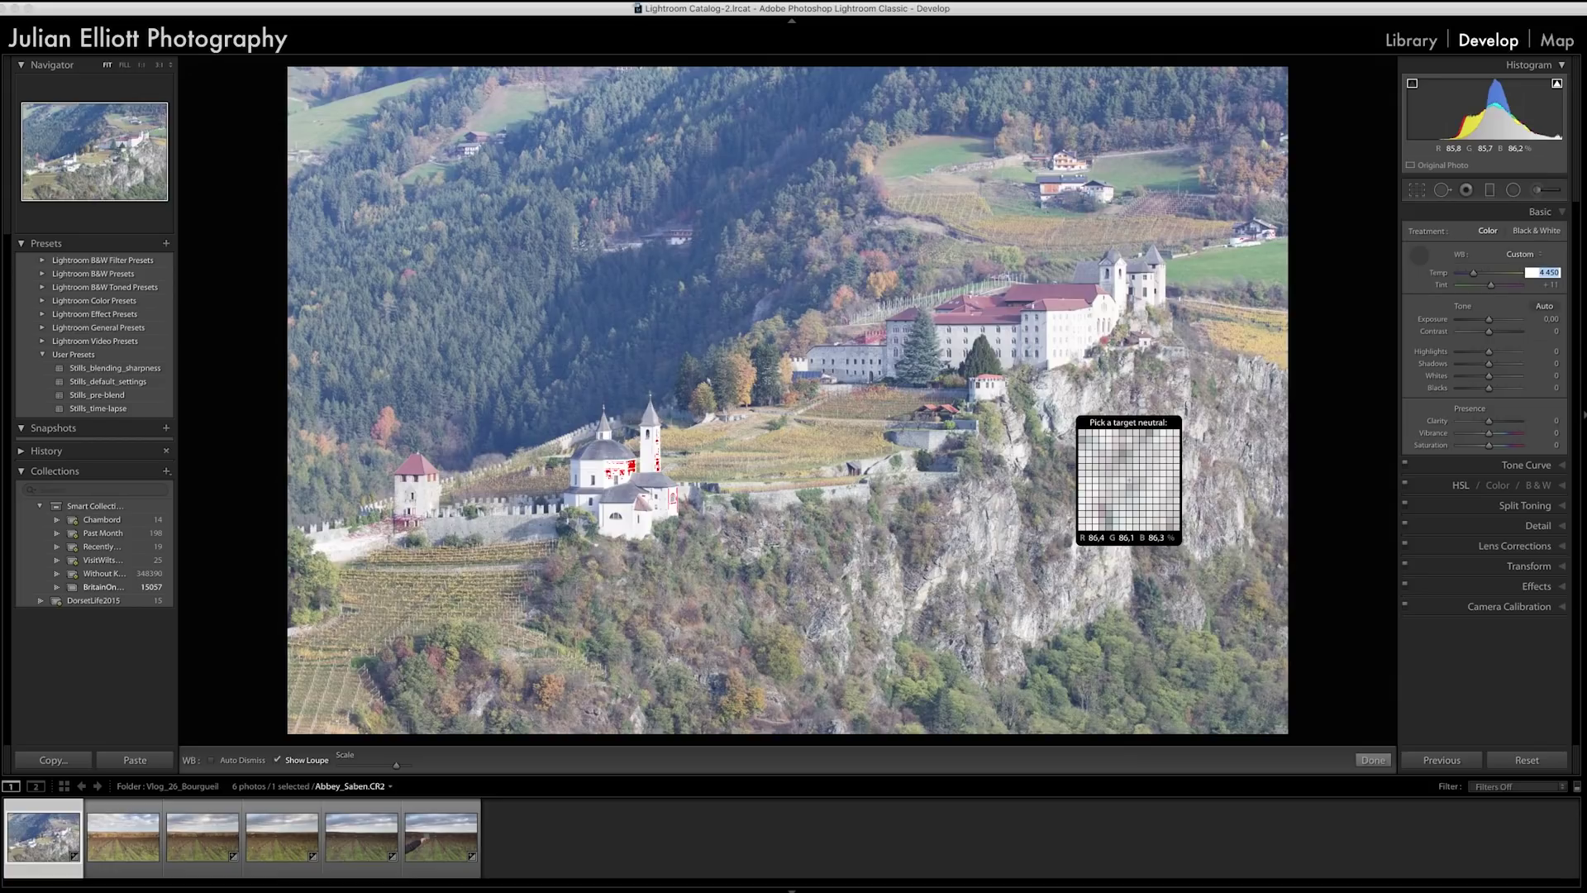
click(1418, 256)
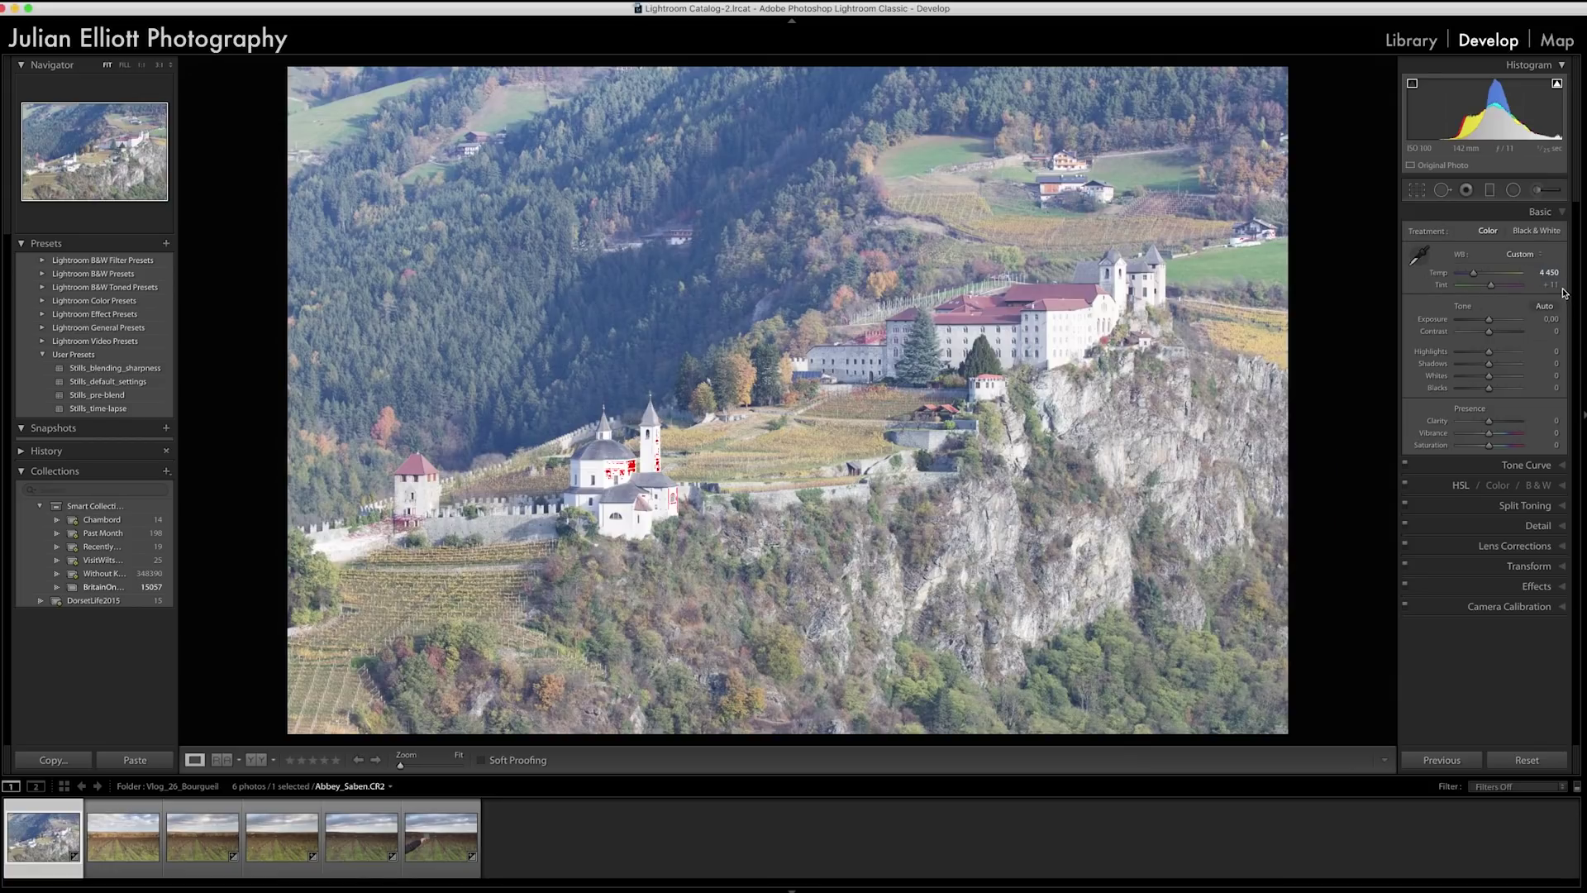
key(y)
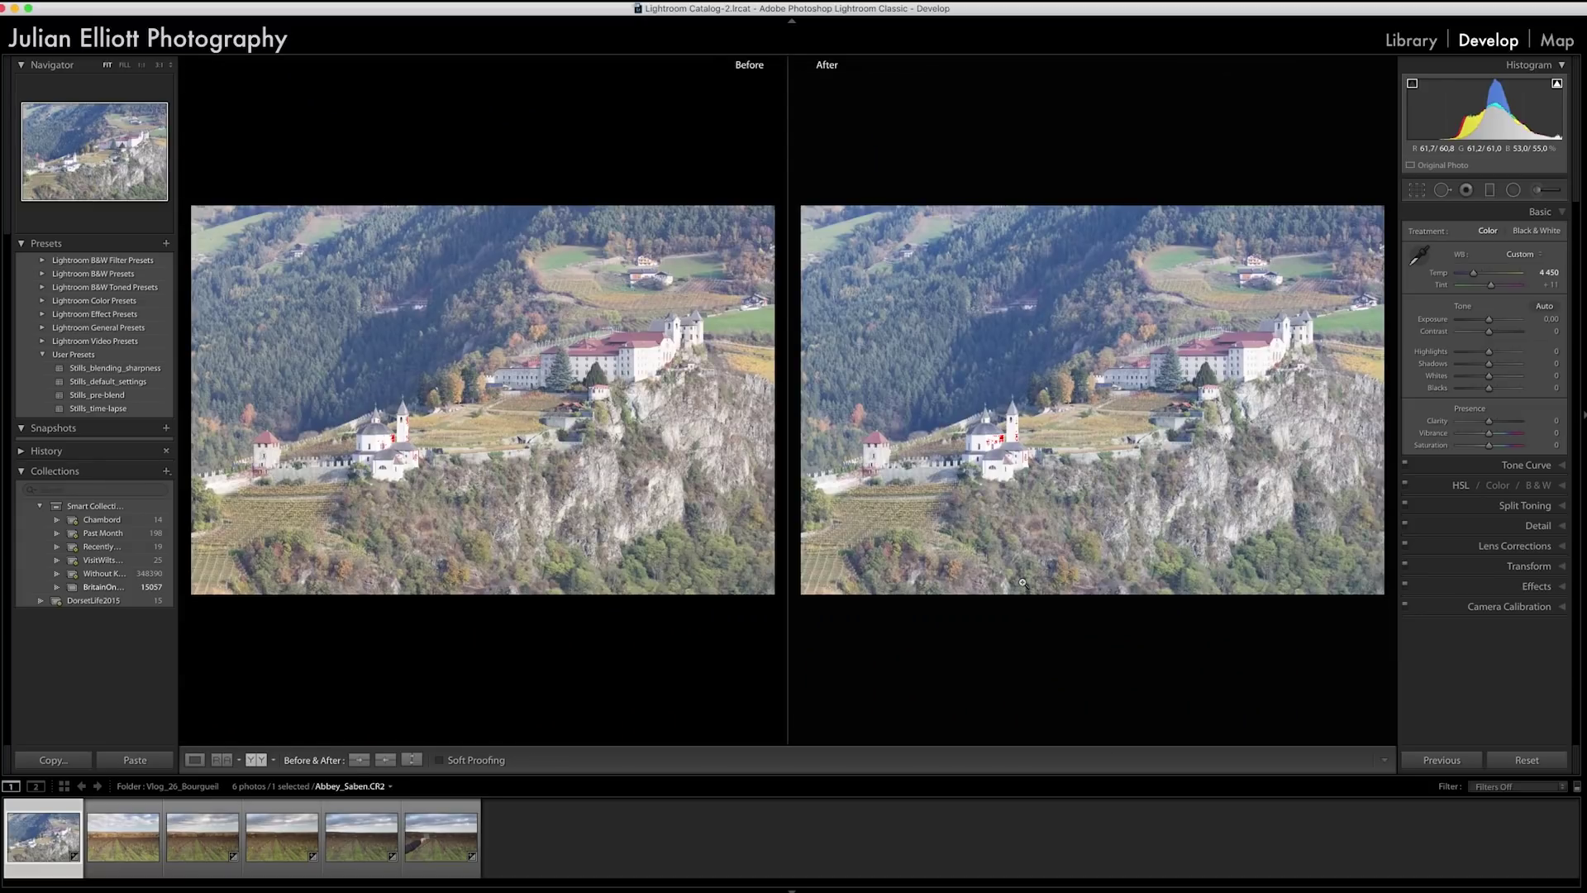
key(y)
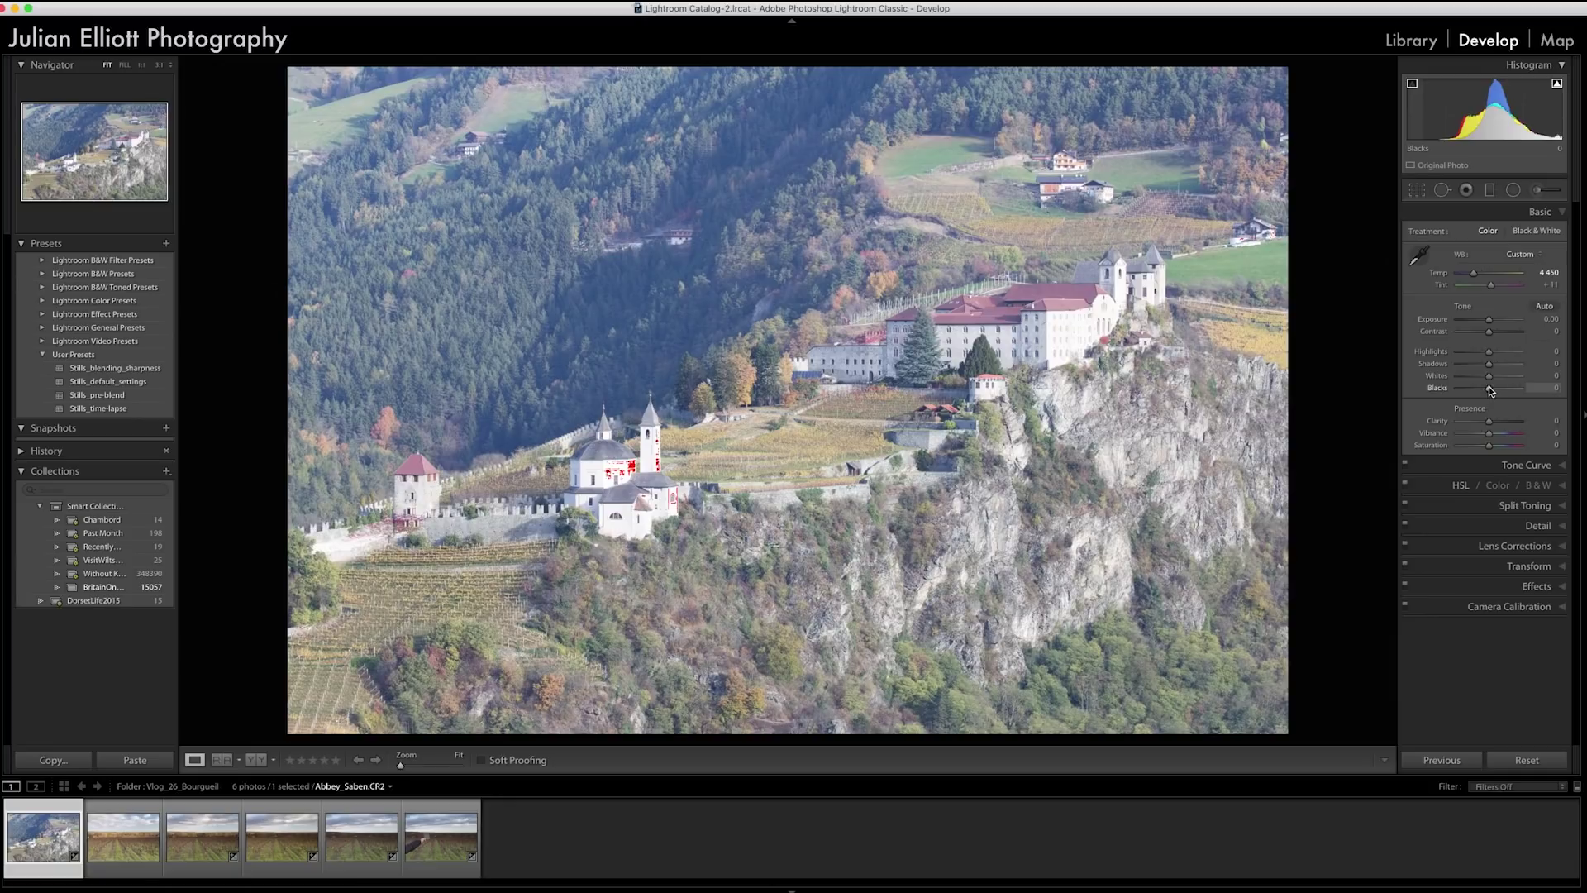
Try lowering Blacks to −74 to reveal the darkest areas of the abbey photo, and reset Blacks.
drag(1489, 387, 1467, 388)
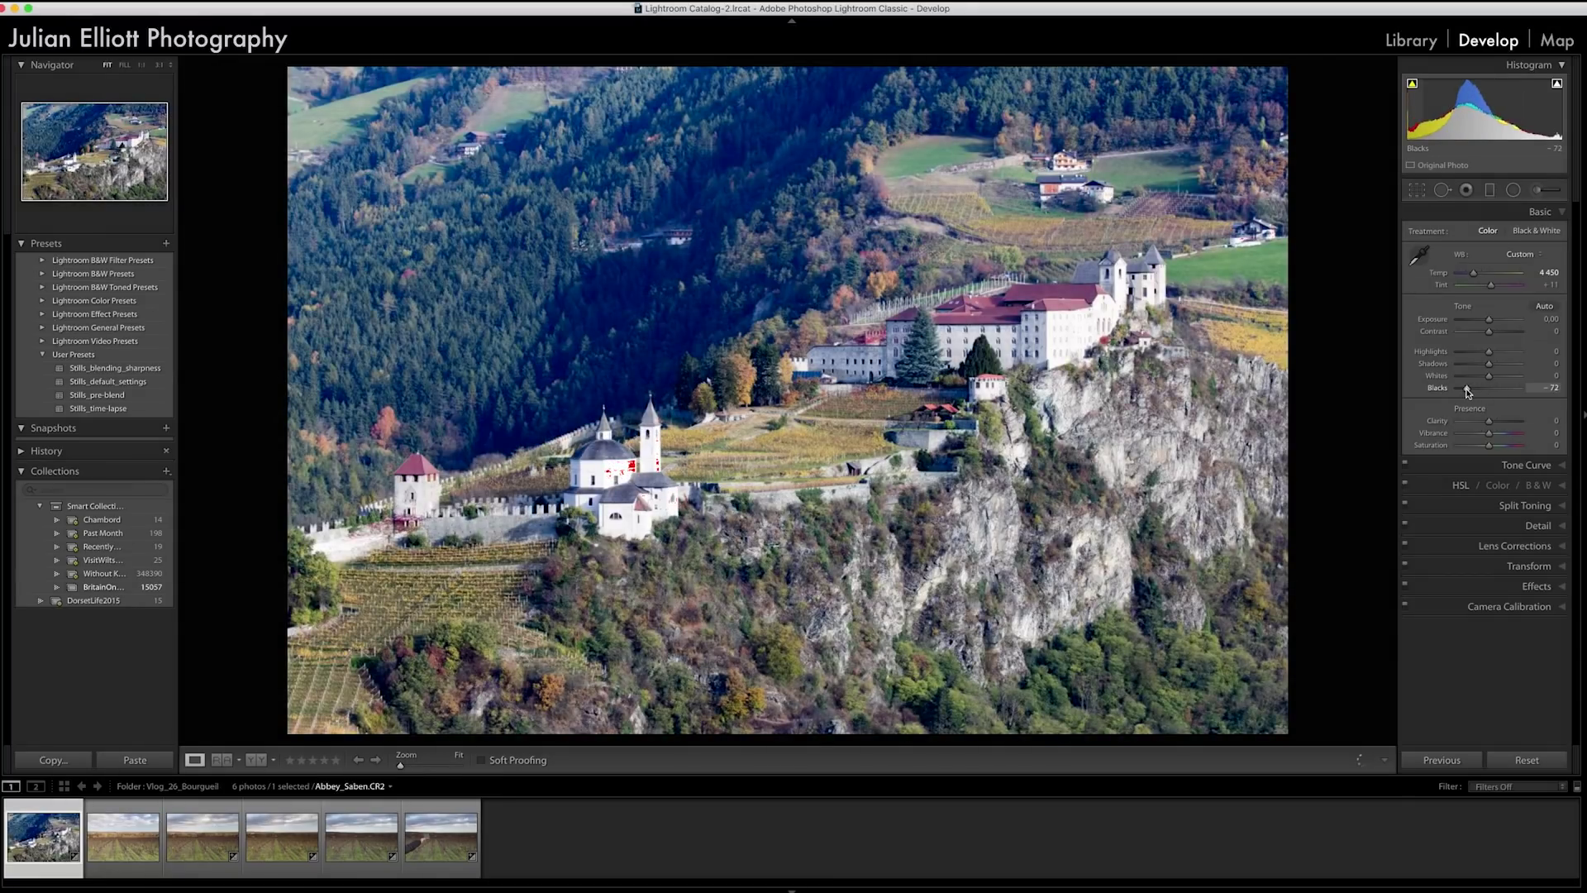
drag(1468, 391, 1465, 388)
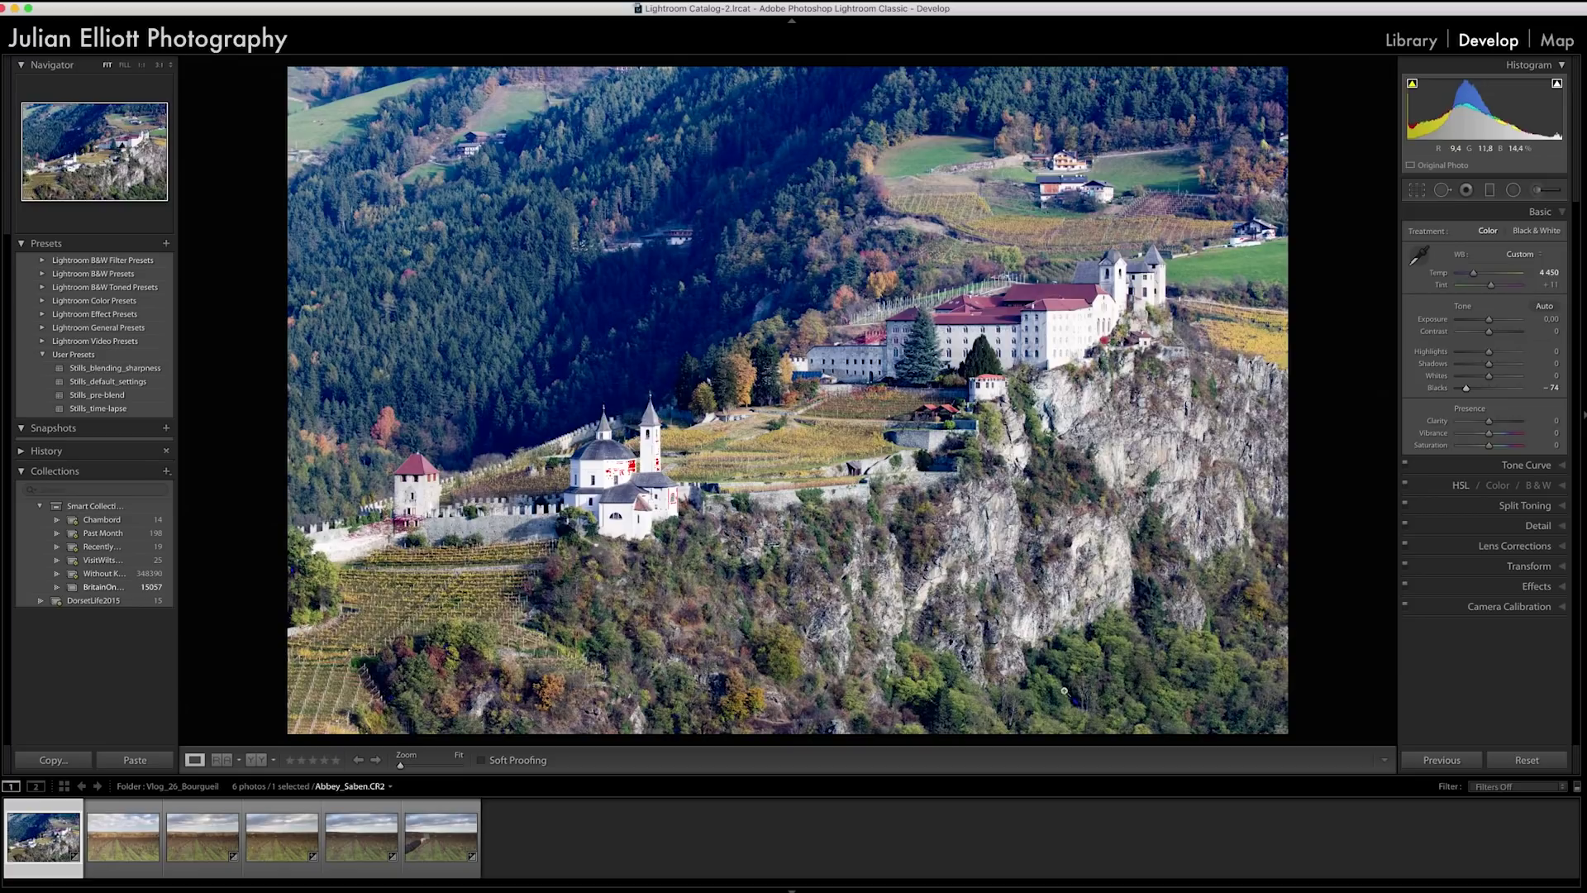
double_click(1436, 392)
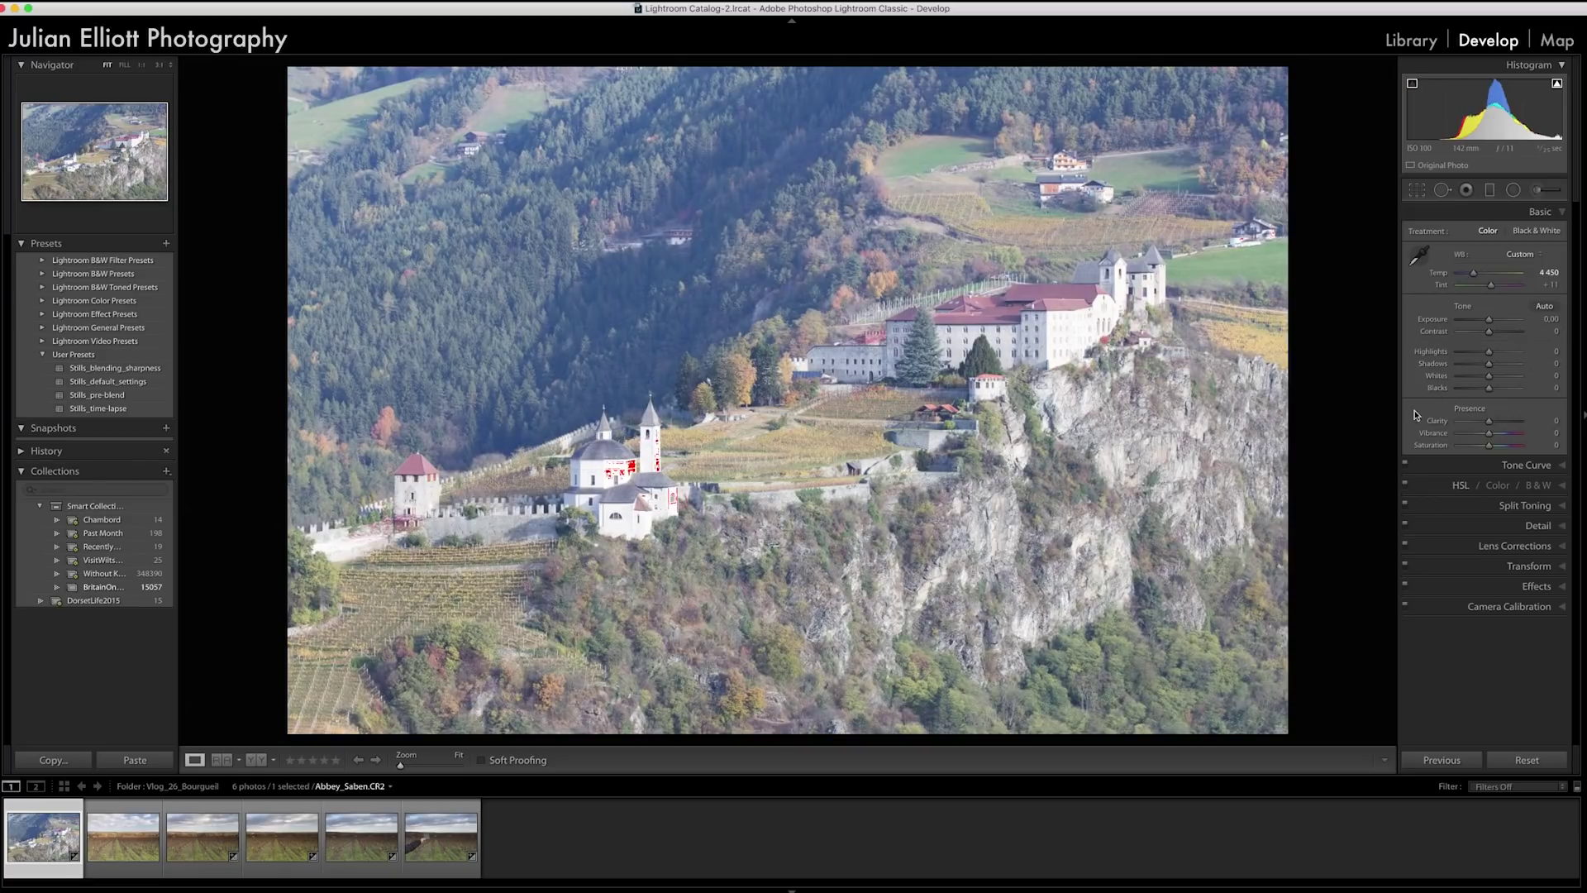
Target the dark gap among the trees below the cliff and lower its blue Tone Curve point to 22.0%.
click(1074, 701)
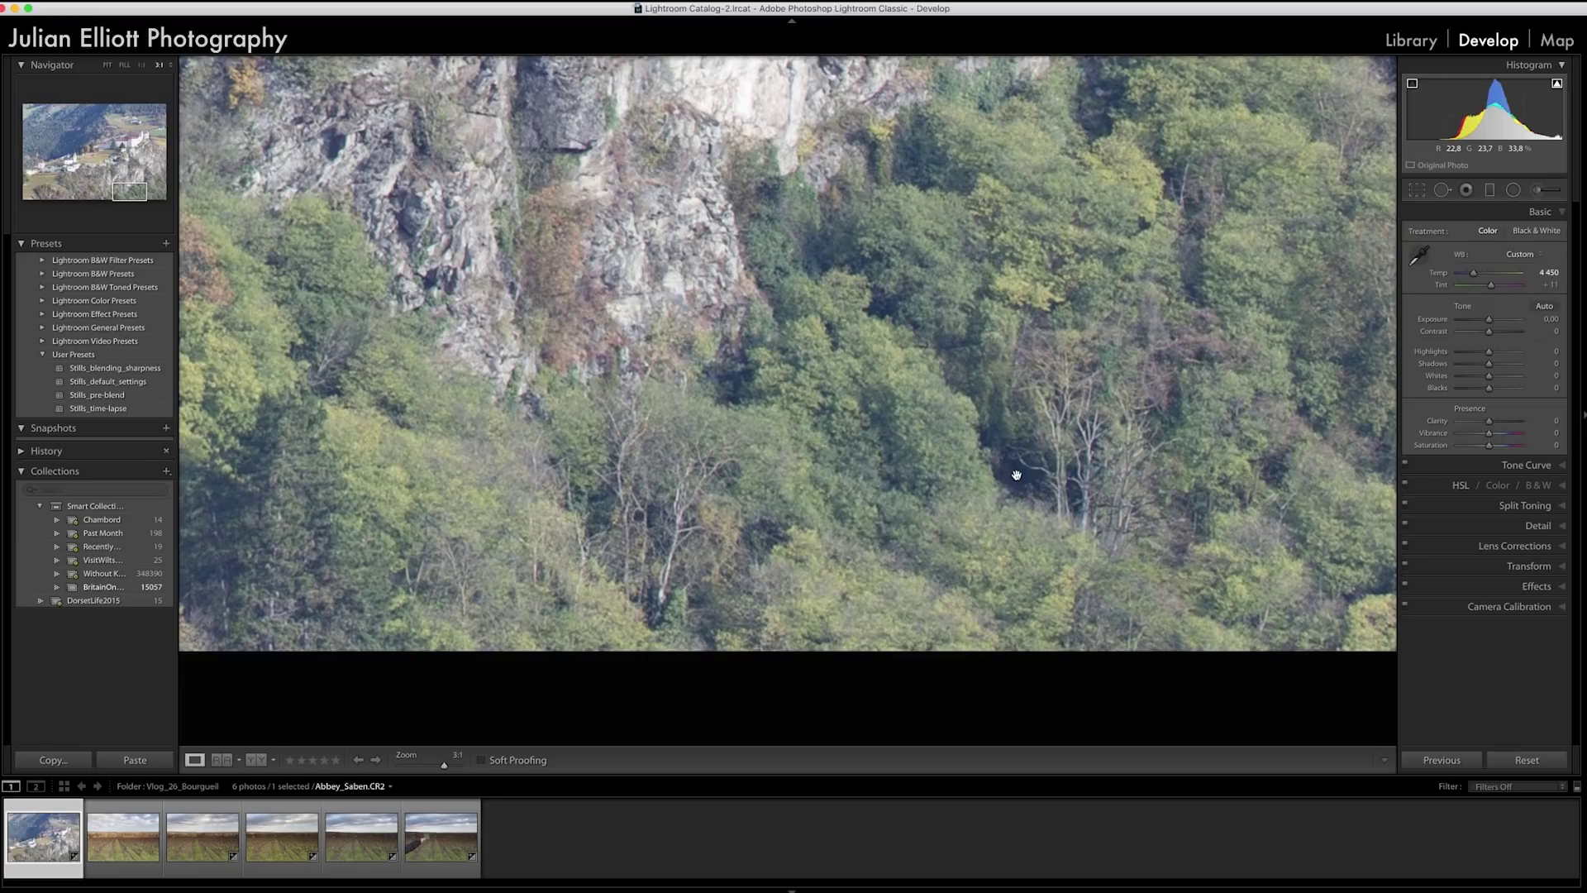
click(1463, 468)
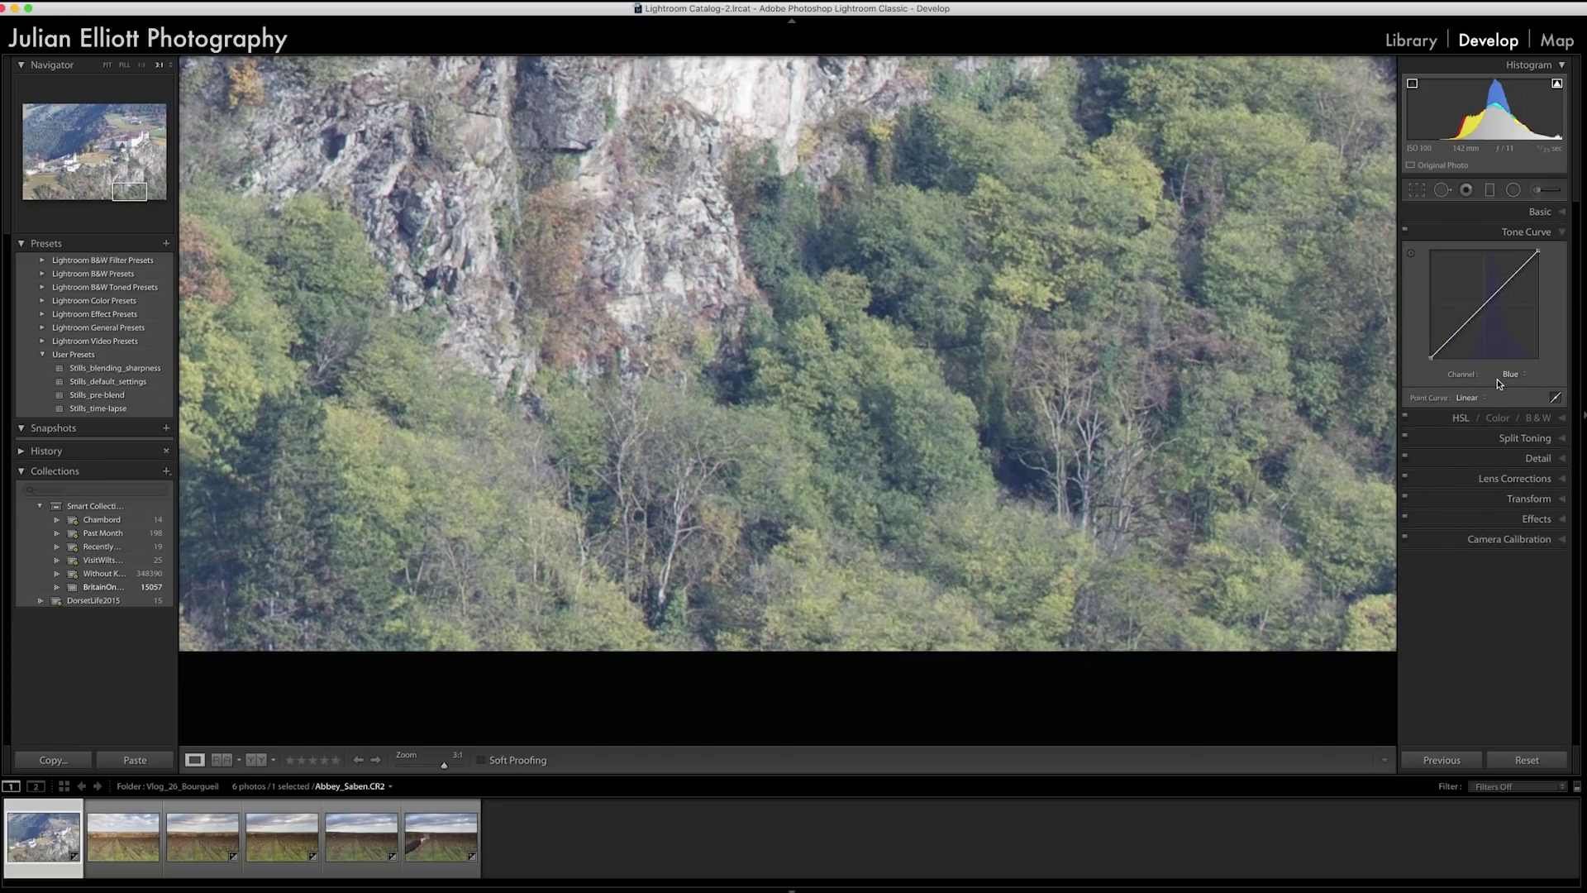
click(1411, 256)
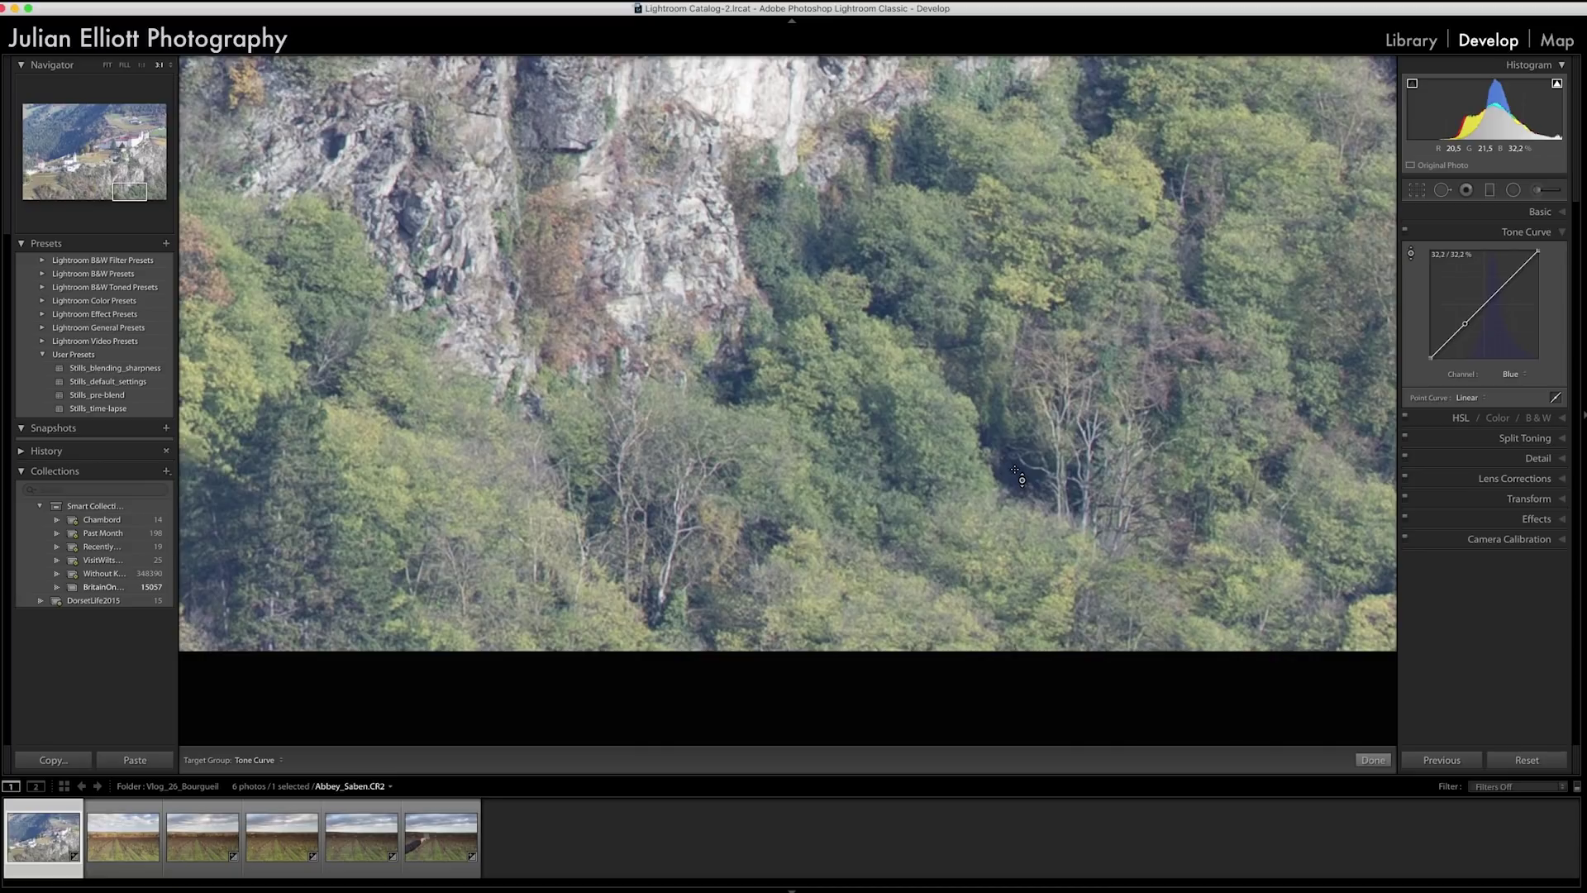
click(1022, 481)
drag(1021, 481, 1021, 509)
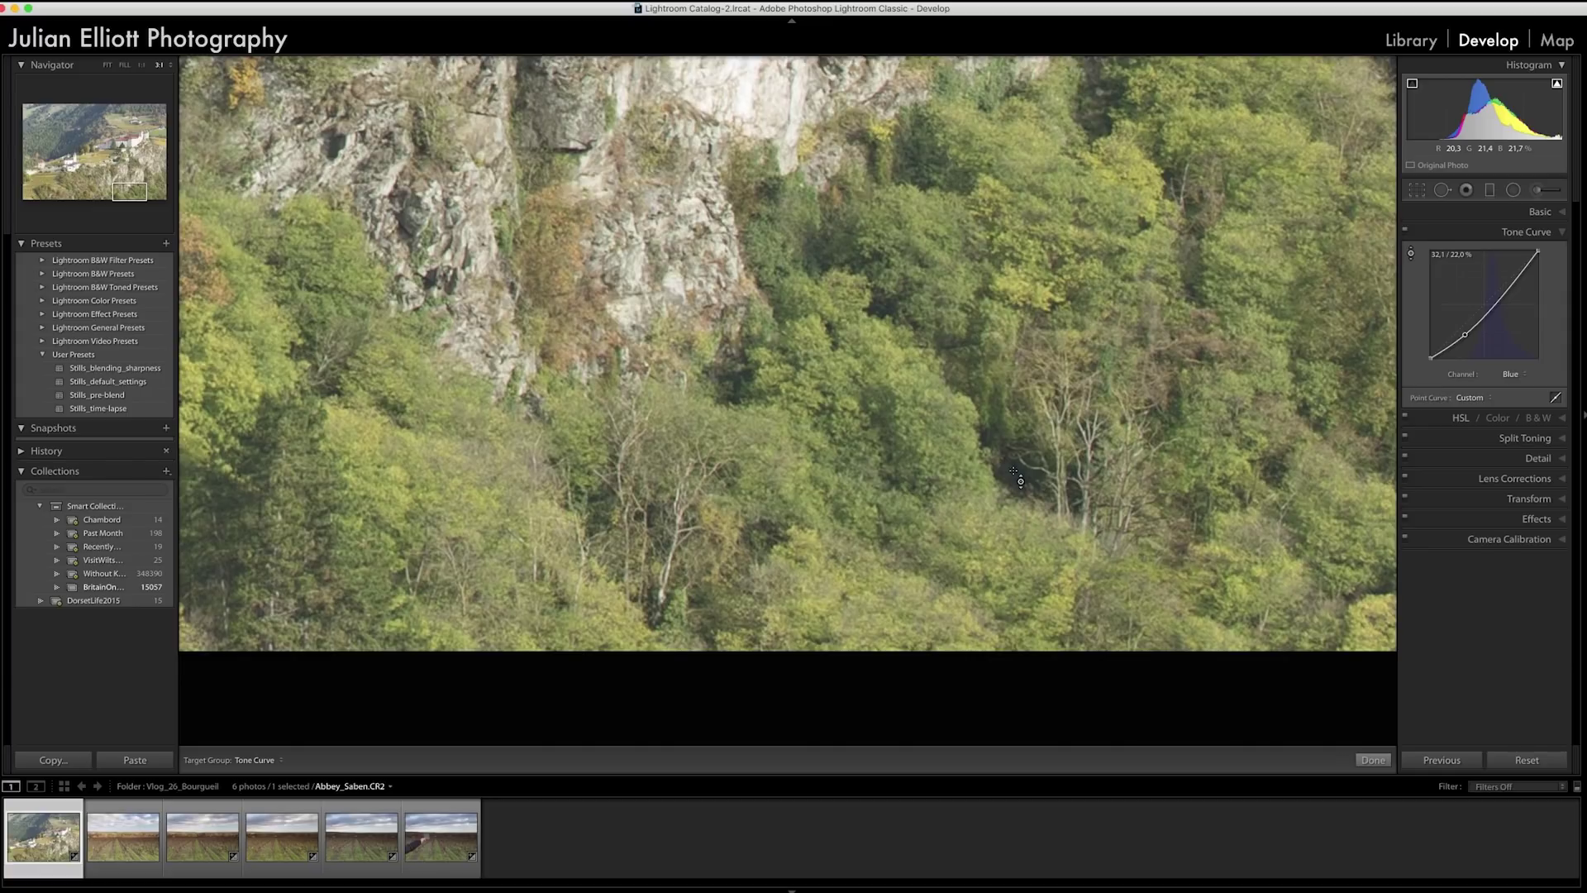
Switch the Tone Curve to the red channel, nudge the point for the dark gap up twice, and finish the targeted adjustment.
click(1510, 374)
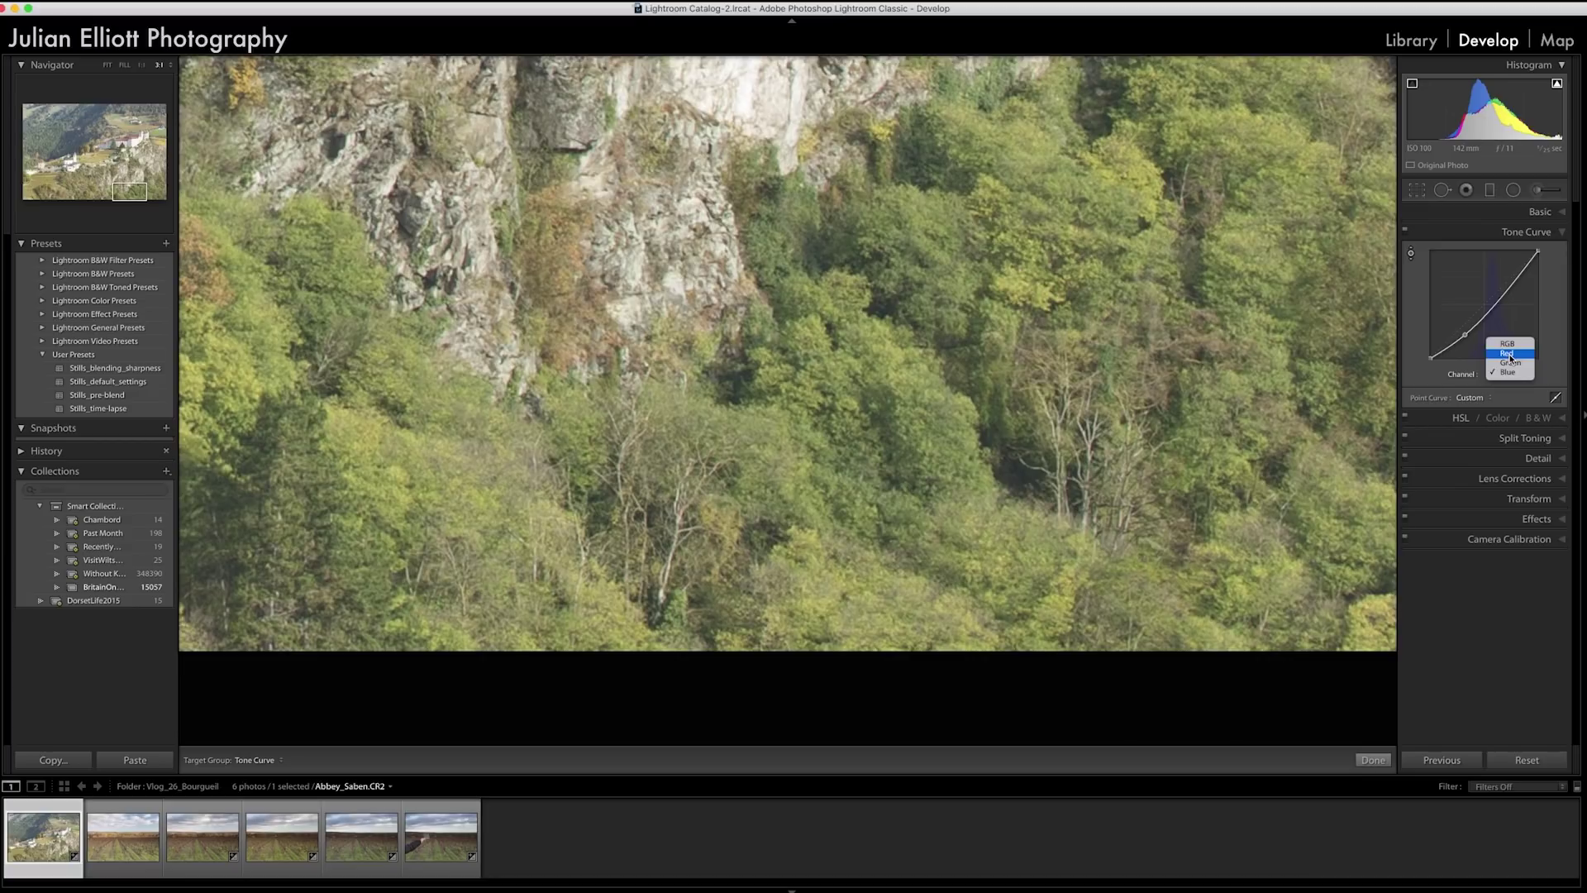
click(1509, 355)
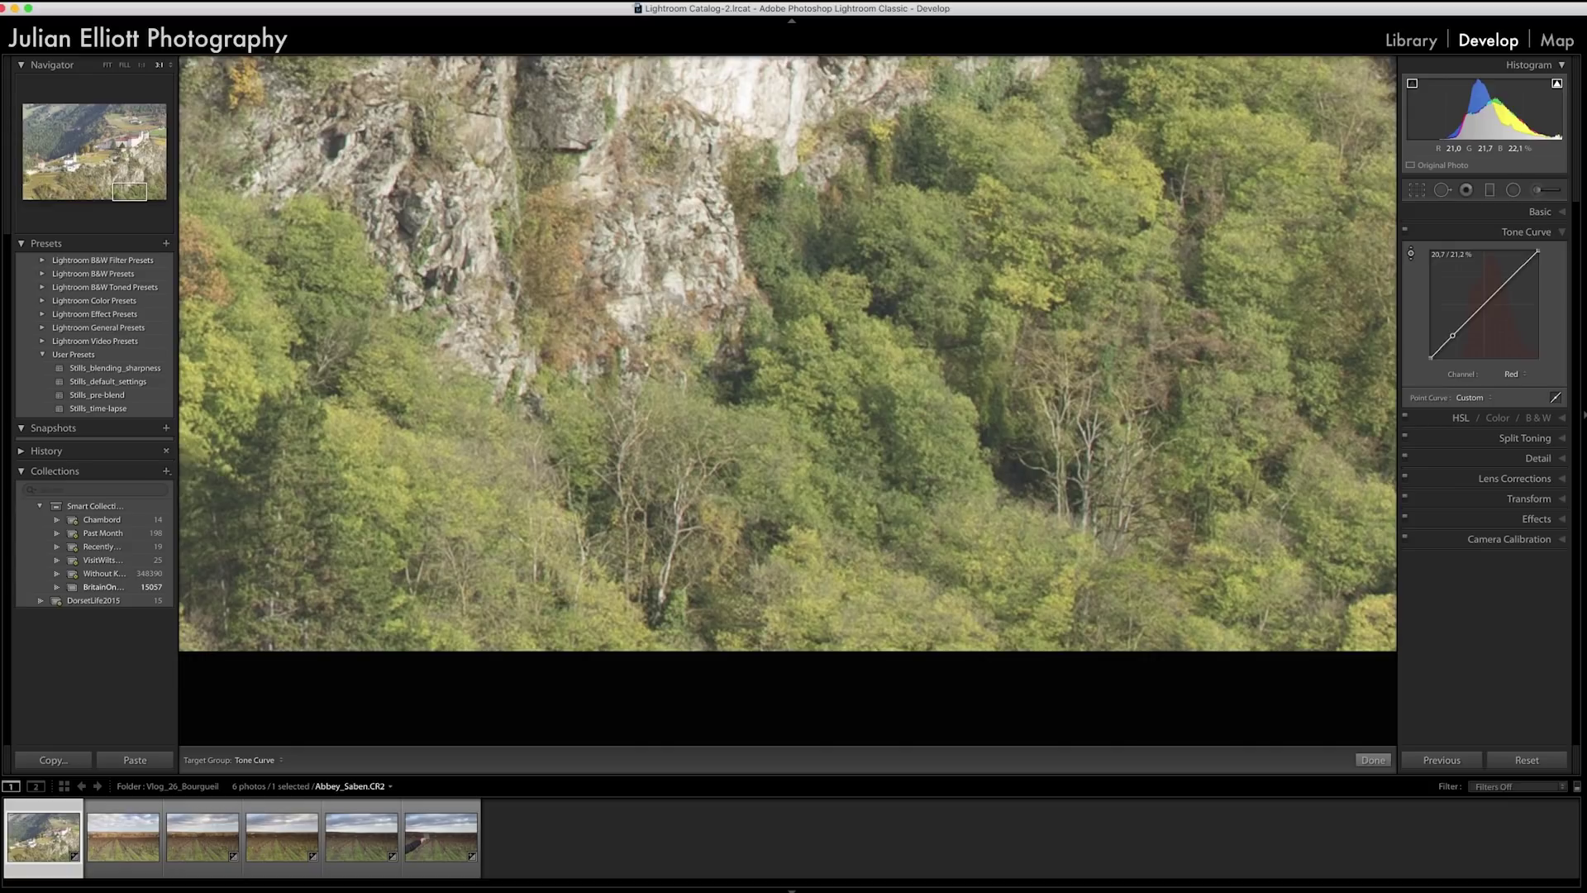
key(Up)
key(Up)
click(1373, 759)
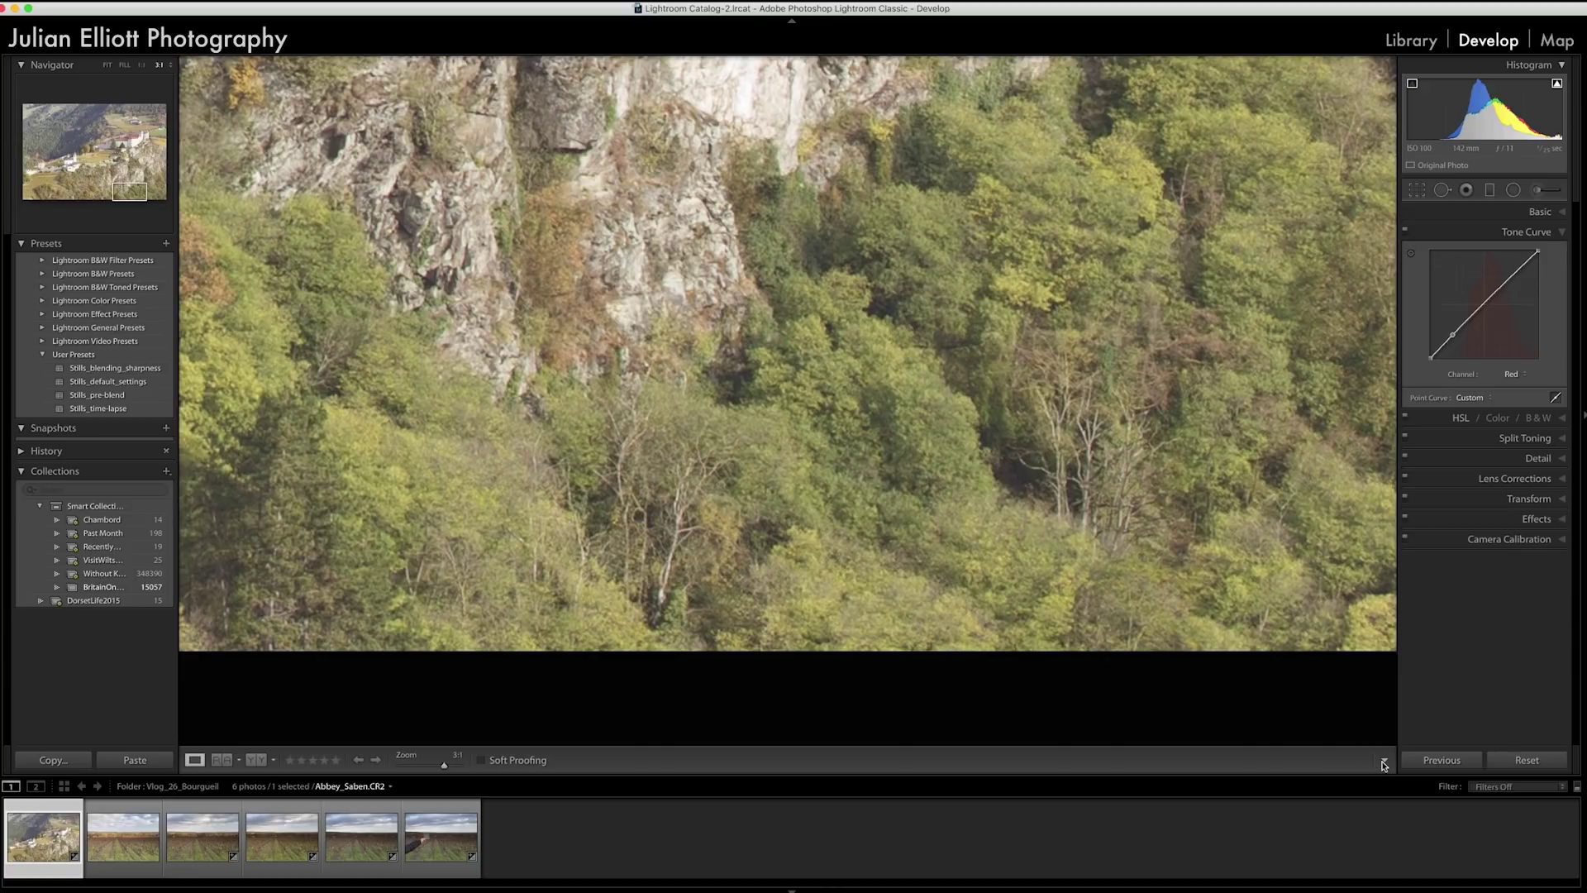
Compare the whole abbey photo before and after side by side, and switch the comparison to a single split image.
click(1056, 447)
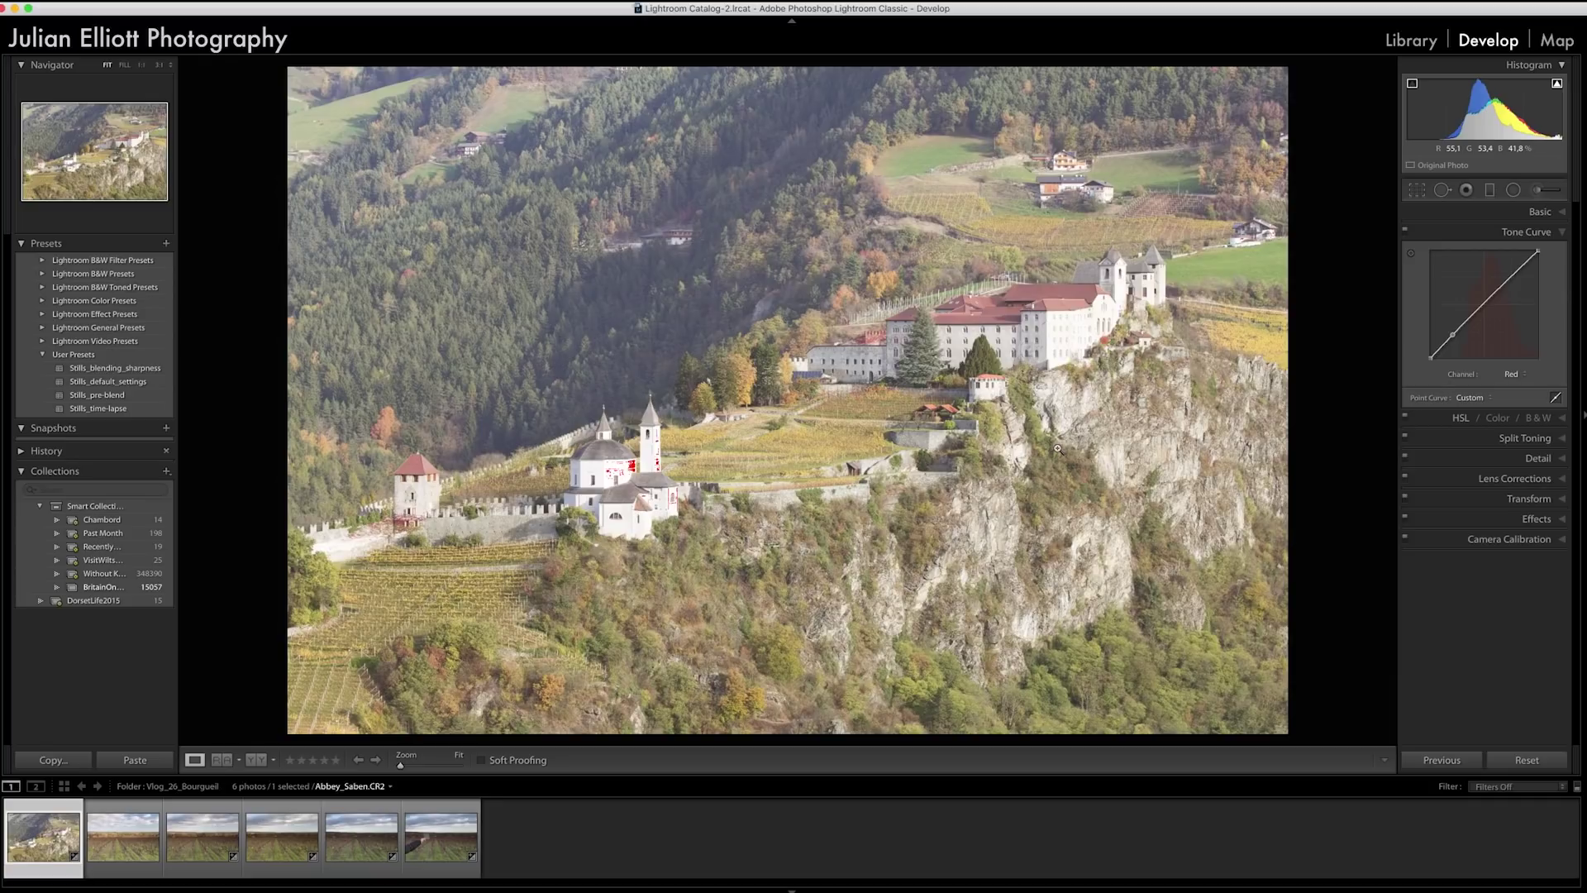
key(y)
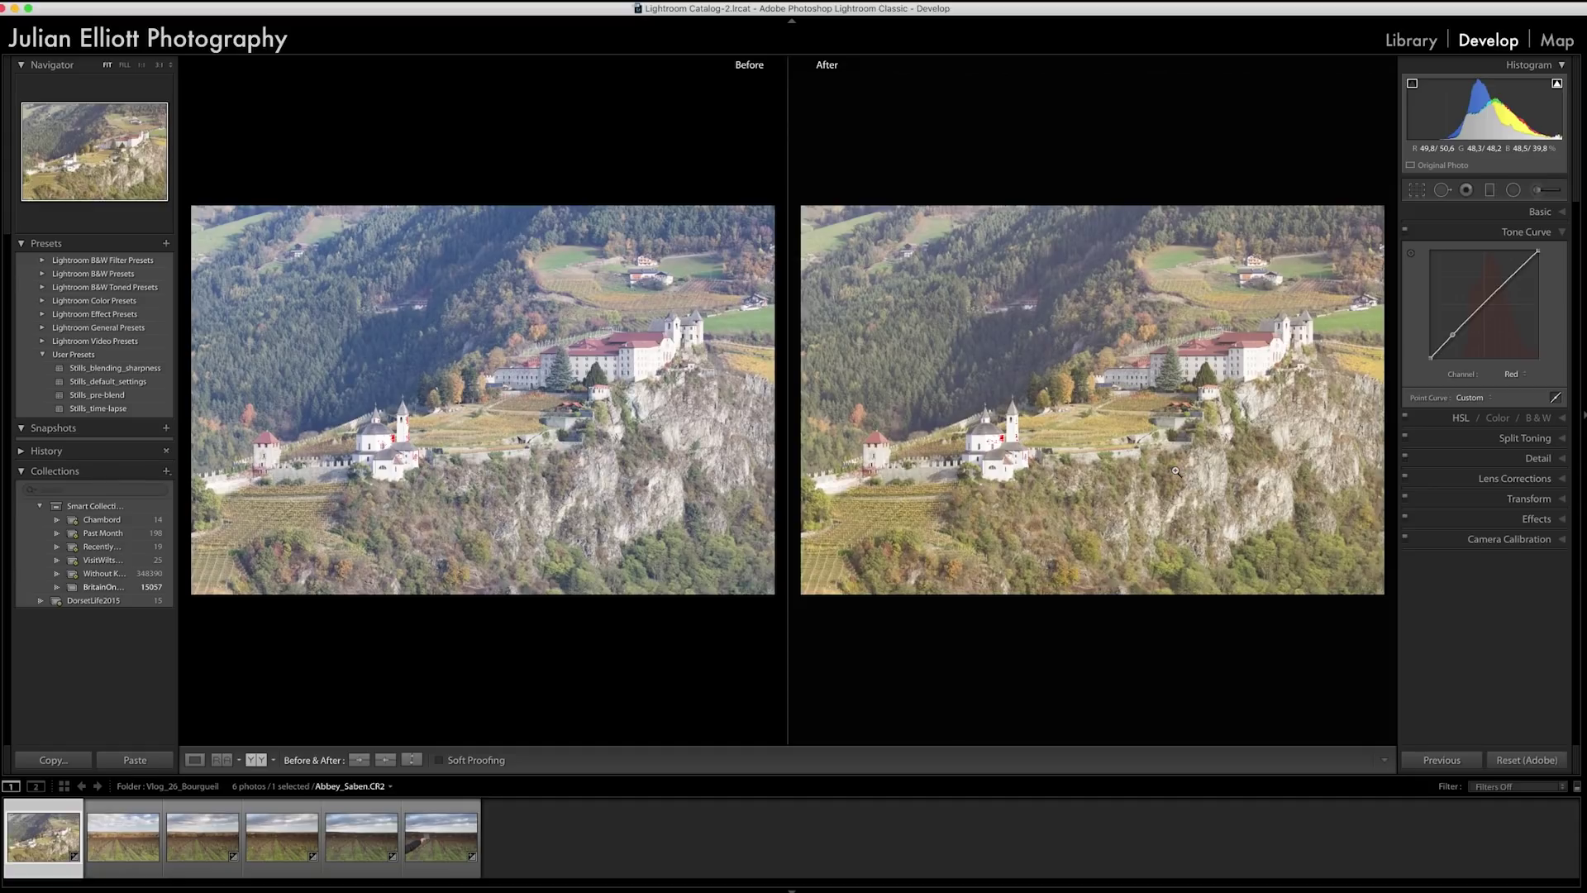
key(shift+y)
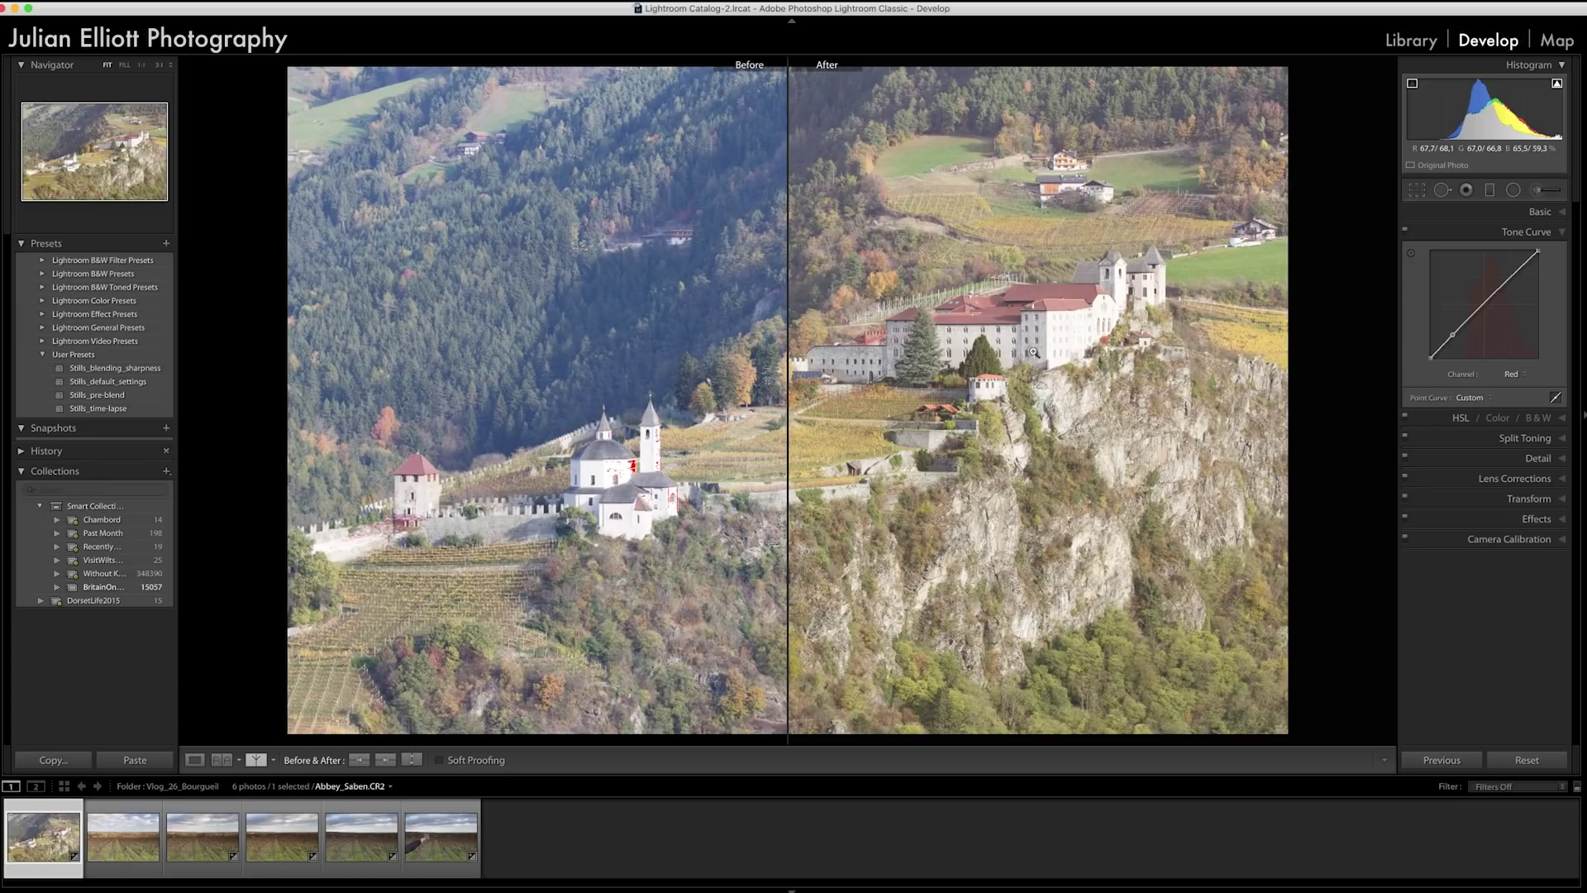
Examine the color change across the wooded hillside and vineyard at 1:1 in the before/after split, and return to the full single-photo view.
click(1084, 372)
drag(990, 302, 1109, 667)
drag(1066, 308, 1113, 507)
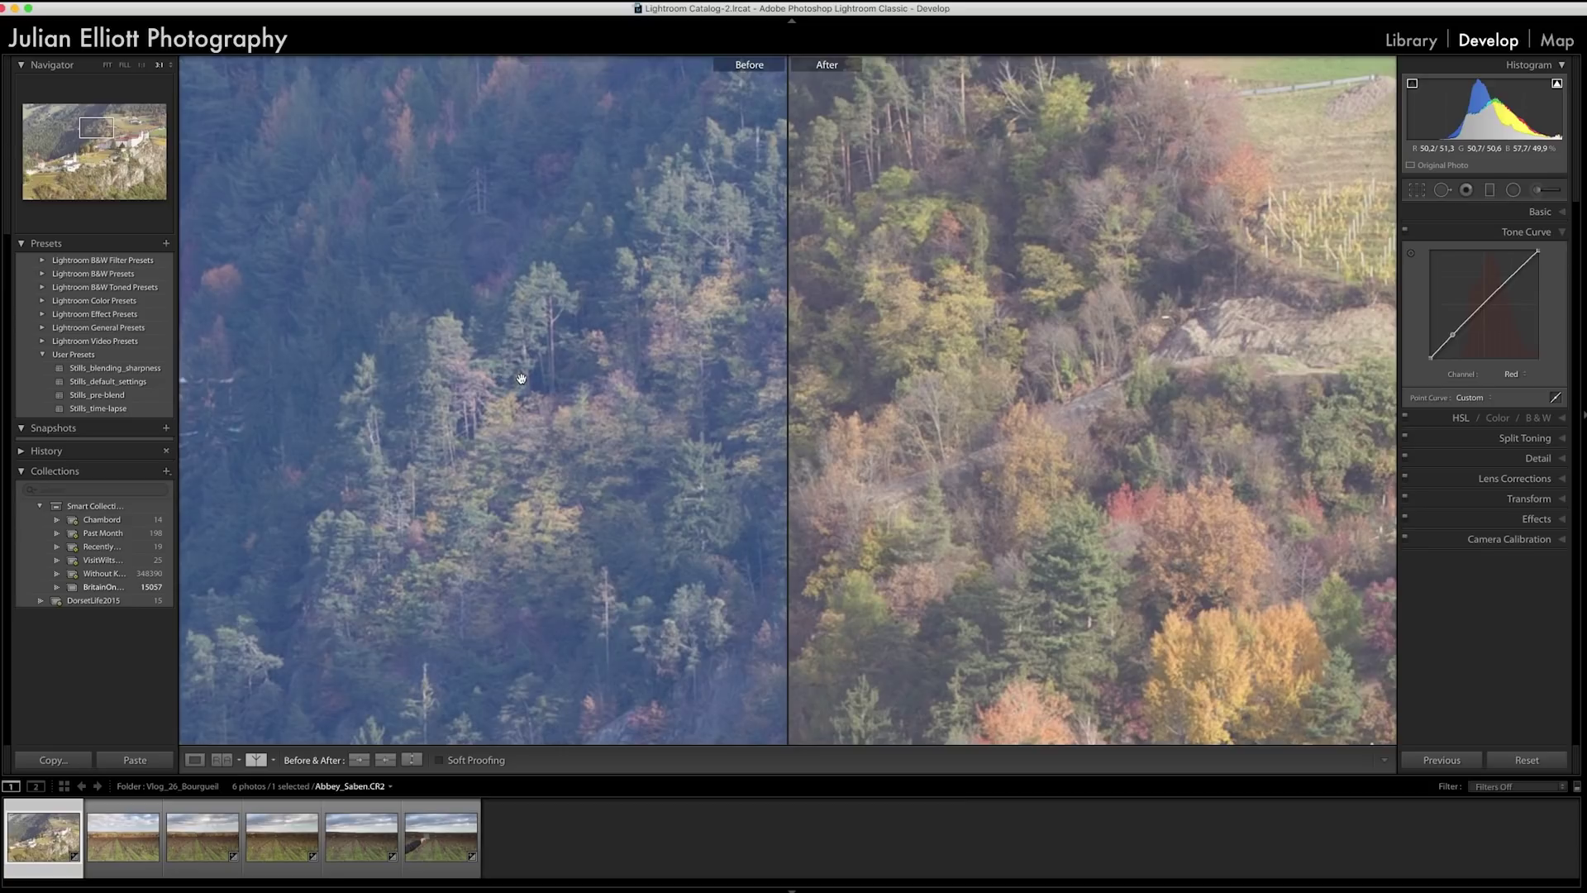
drag(1079, 315, 1028, 415)
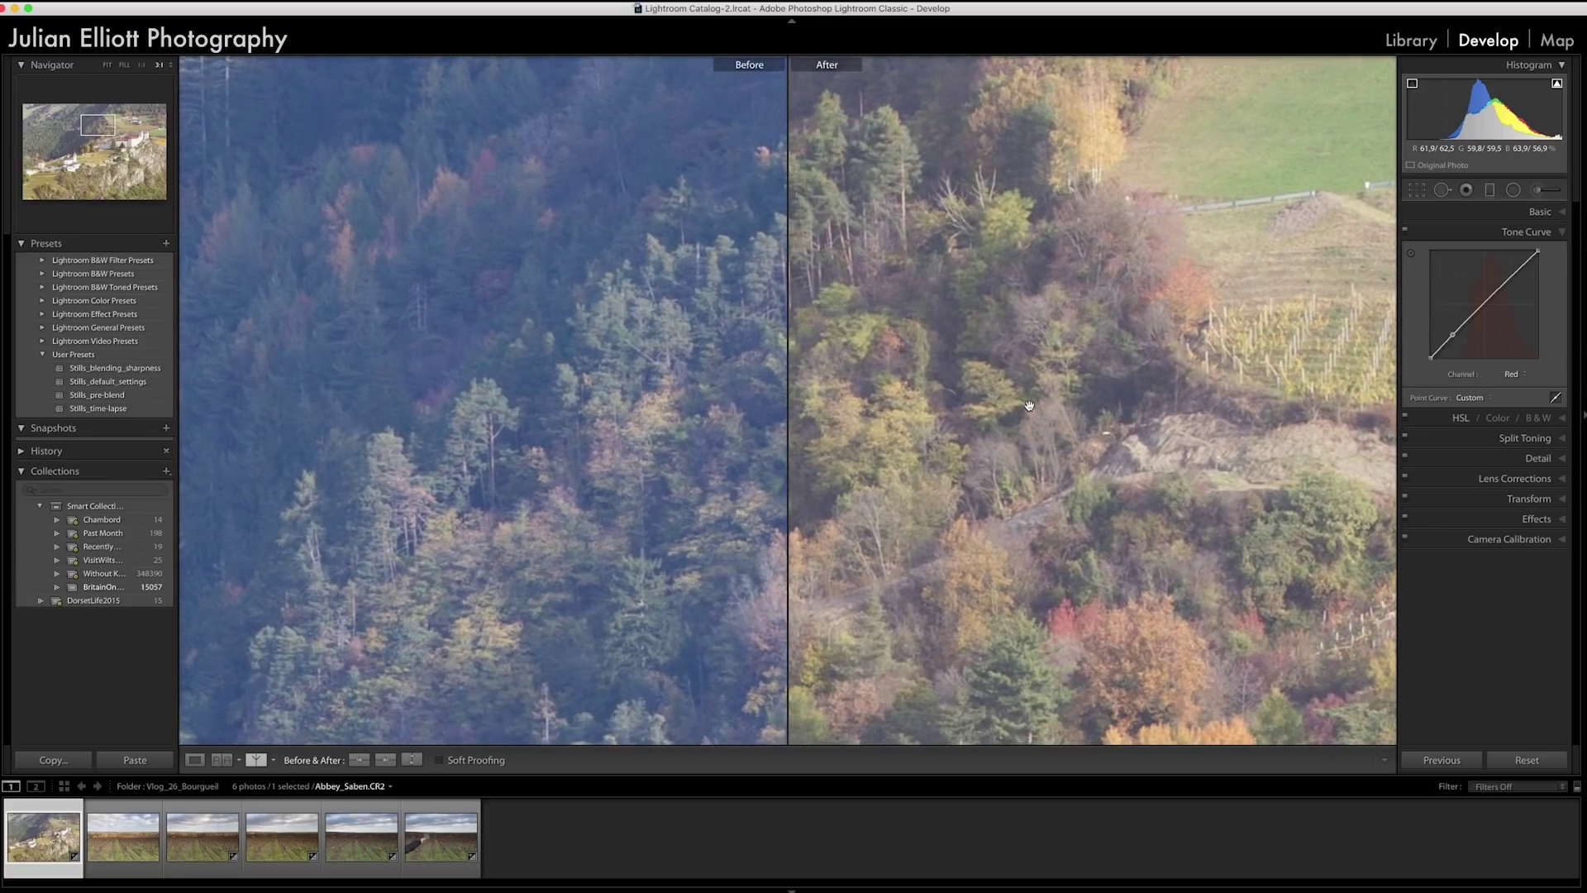
drag(921, 464, 857, 452)
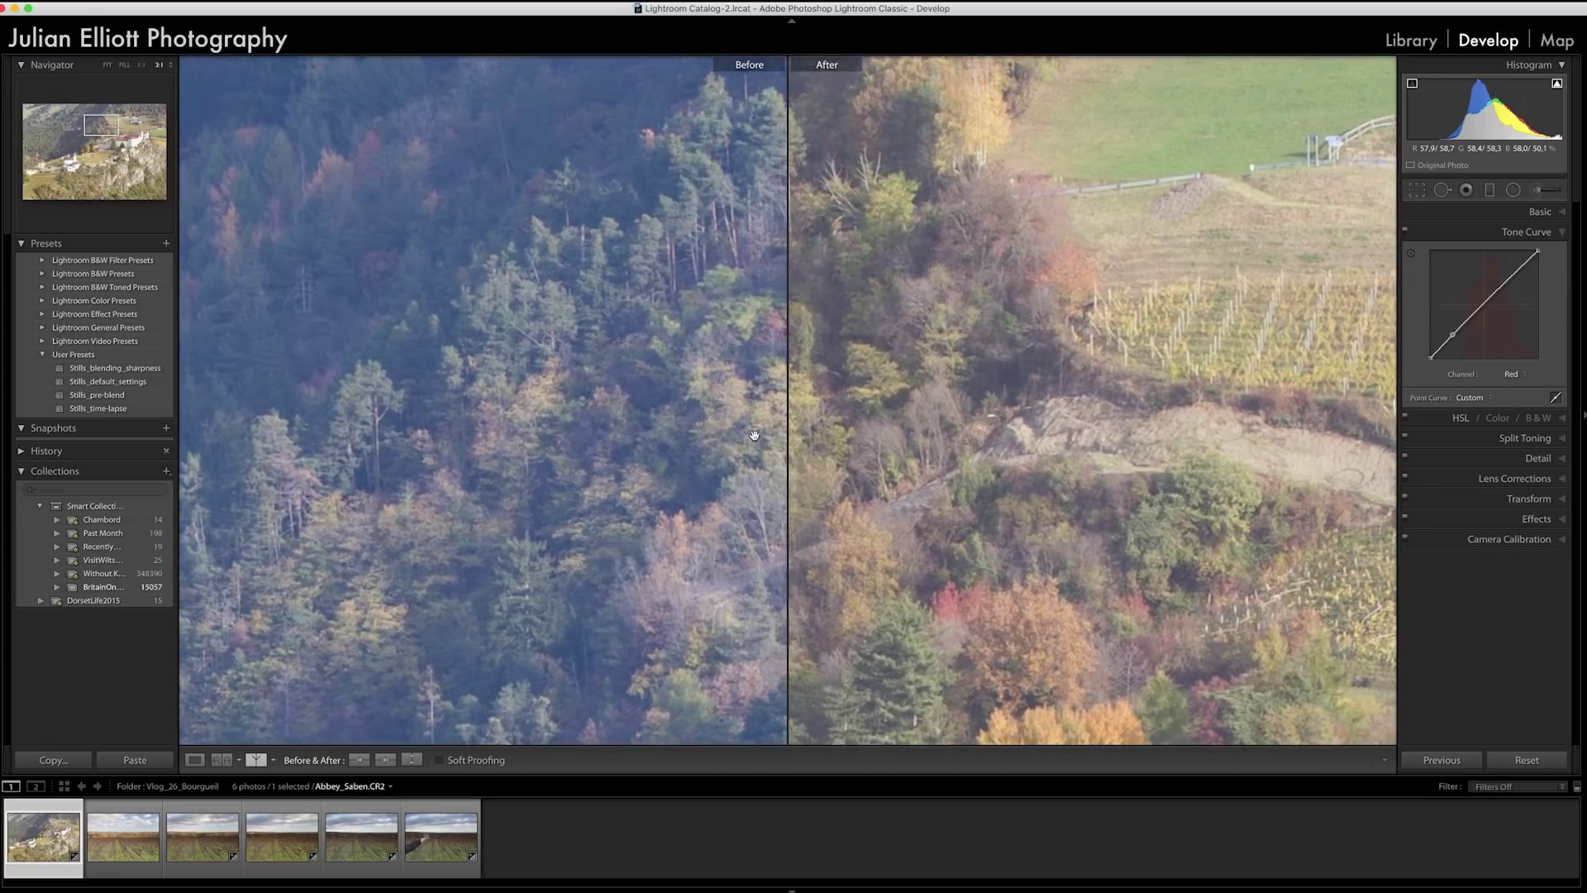
drag(801, 446, 980, 398)
drag(1184, 406, 948, 413)
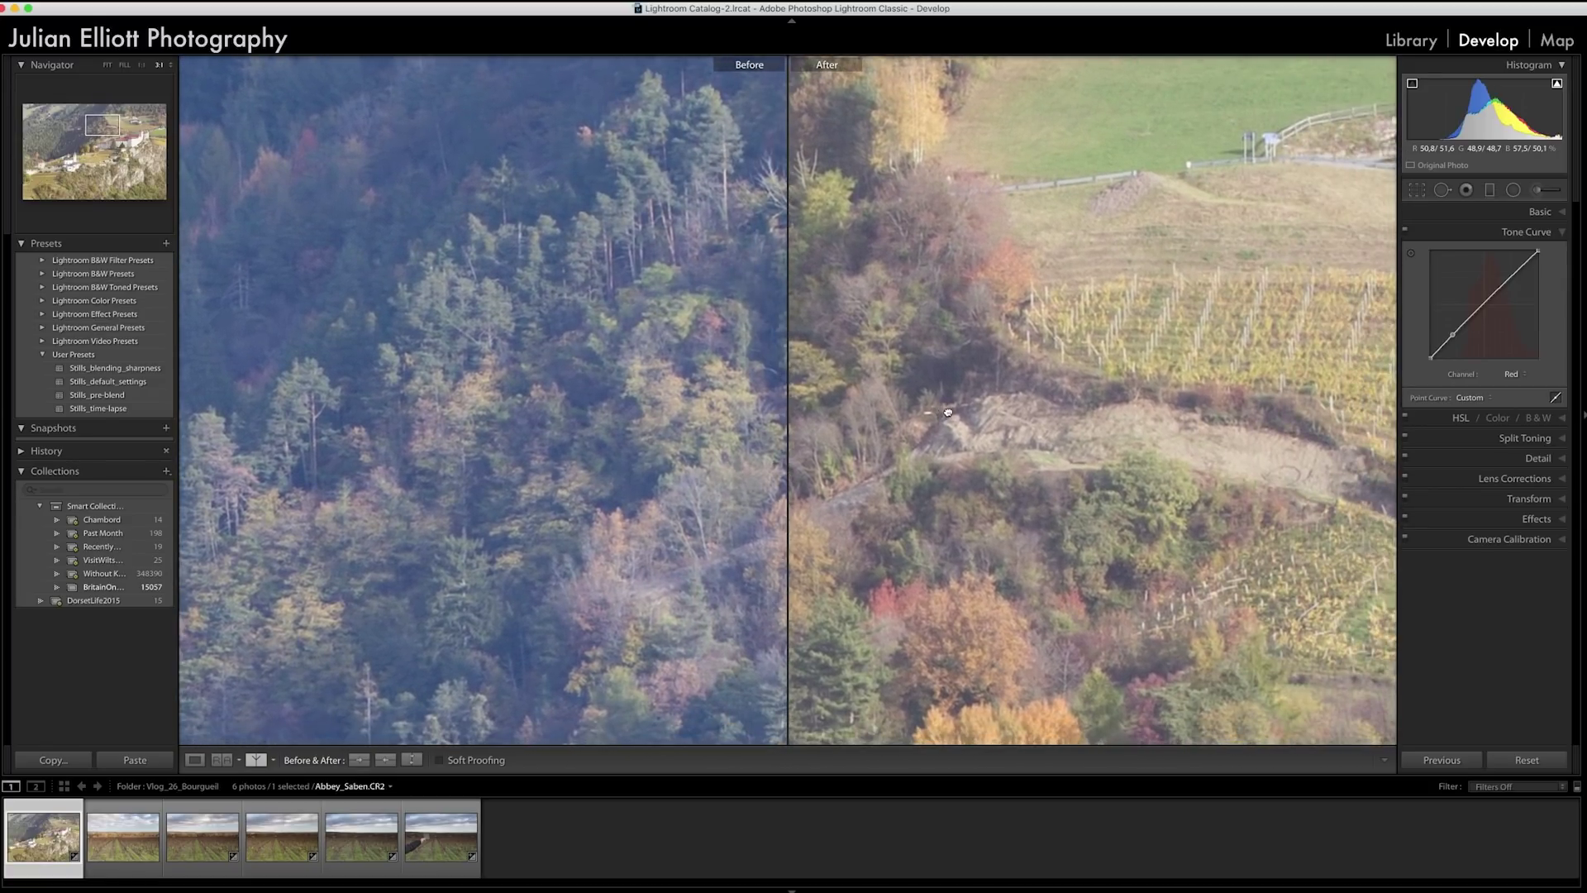
click(958, 402)
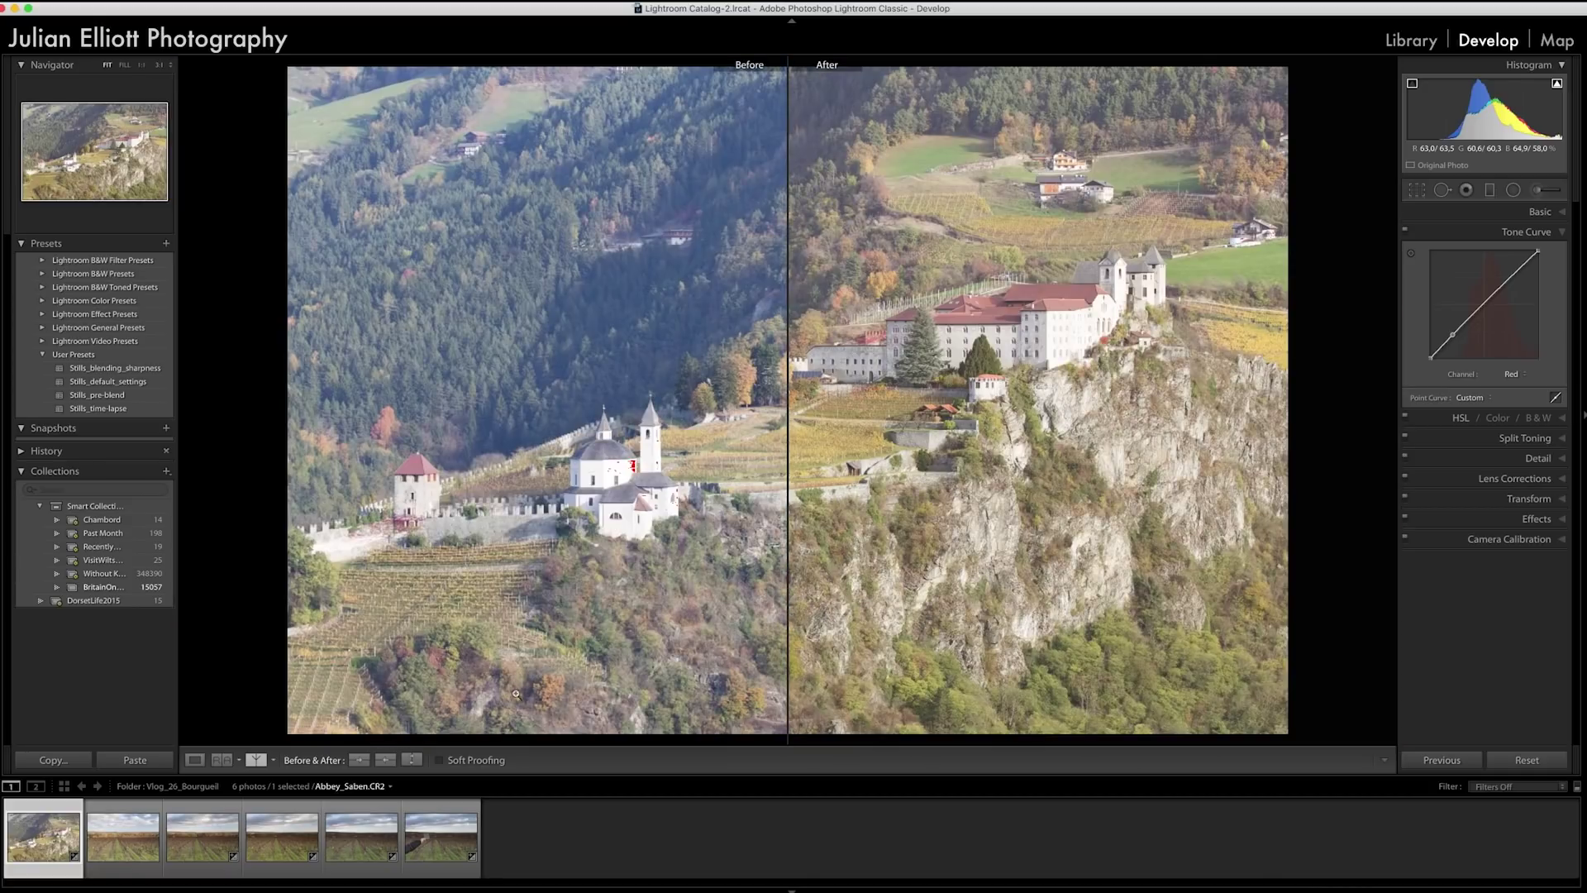
click(194, 759)
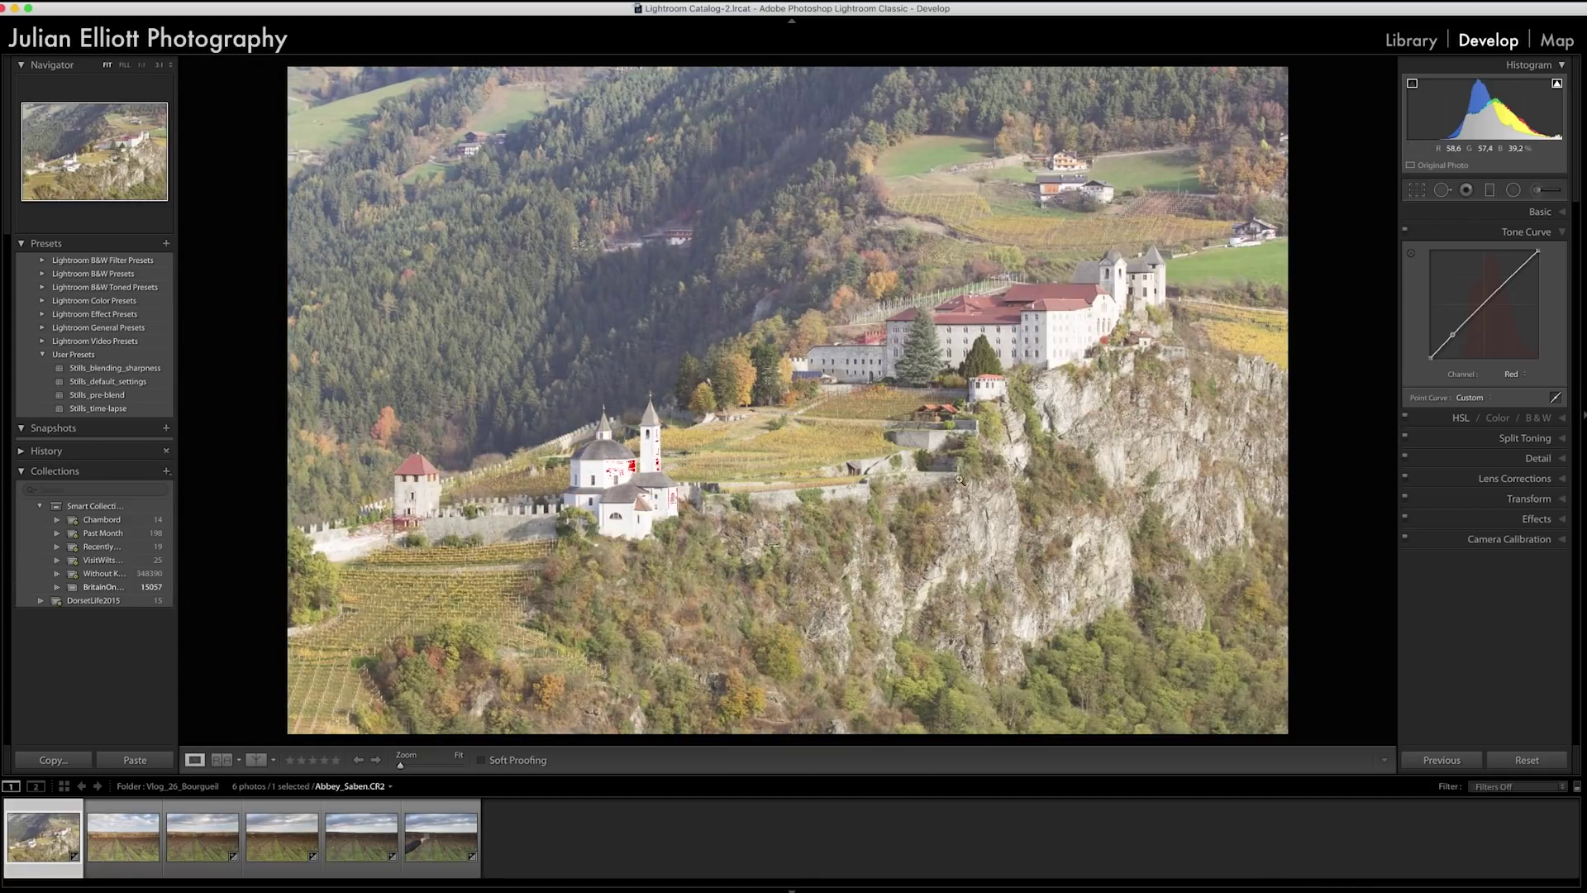